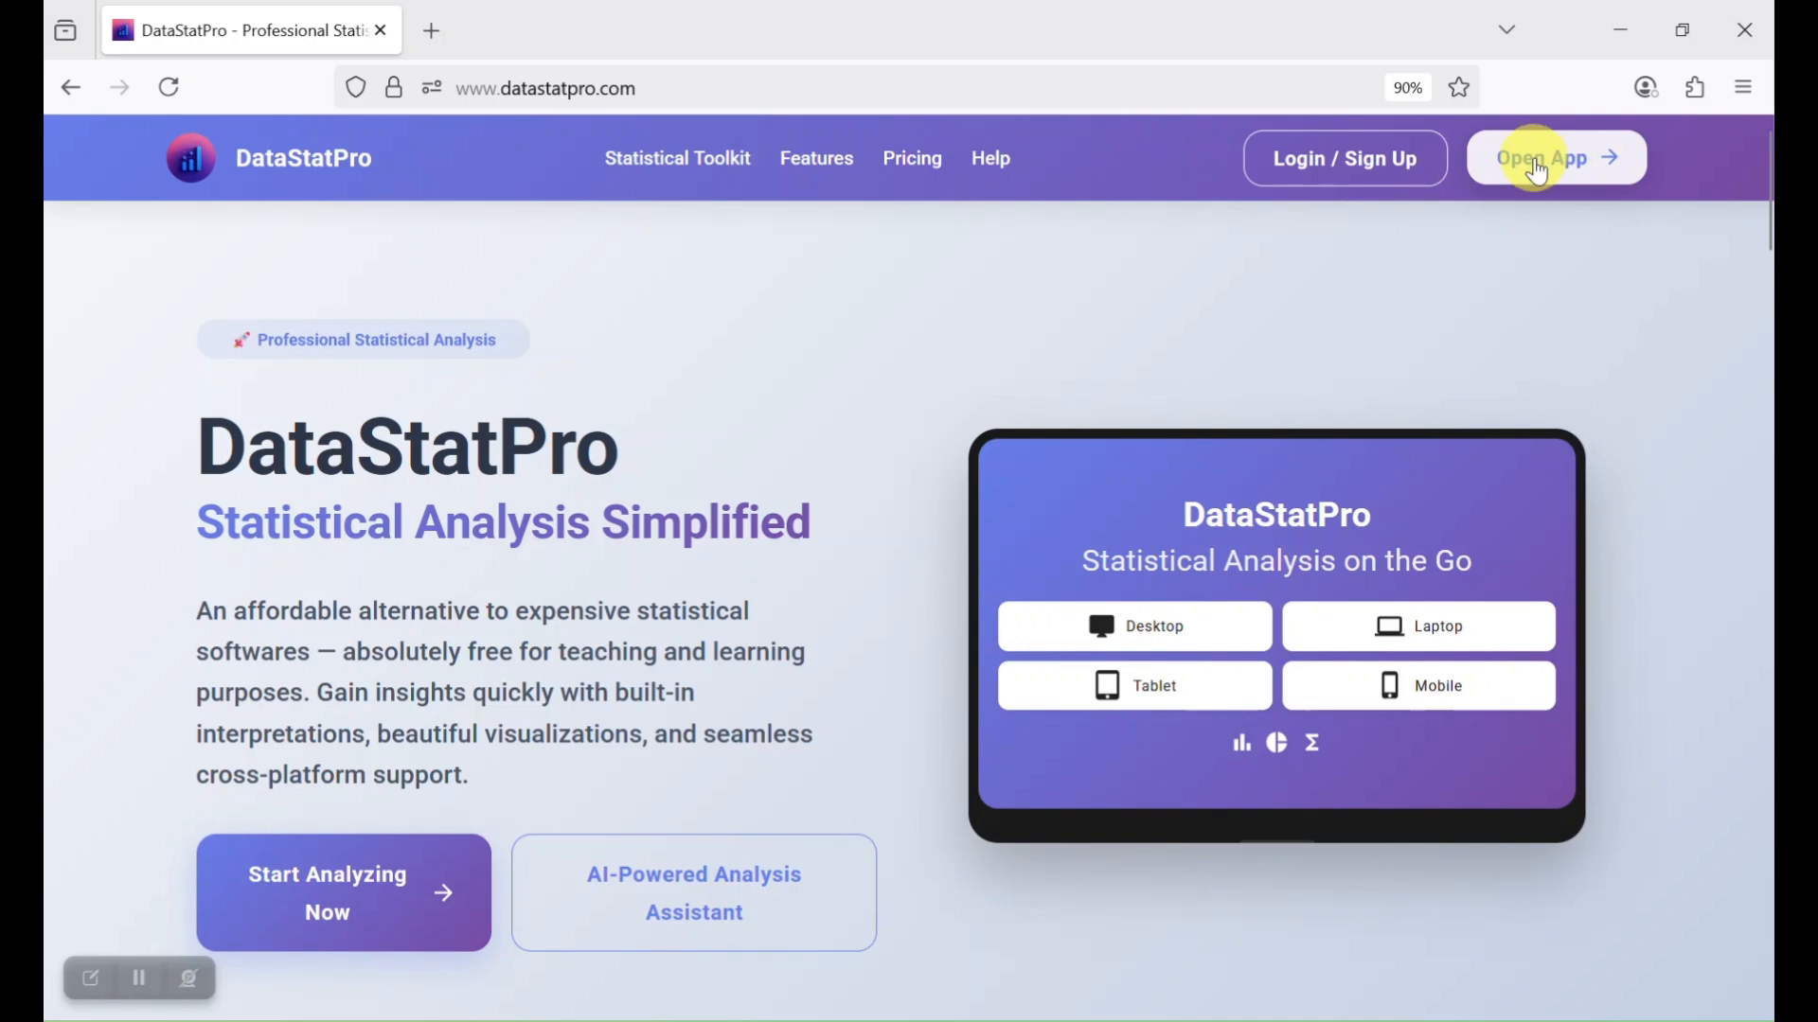
- Open the DataStatPro app and import the LBW Data Excel file from the Downloads folder
{"action": "left_click", "coordinate": [1538, 173]}
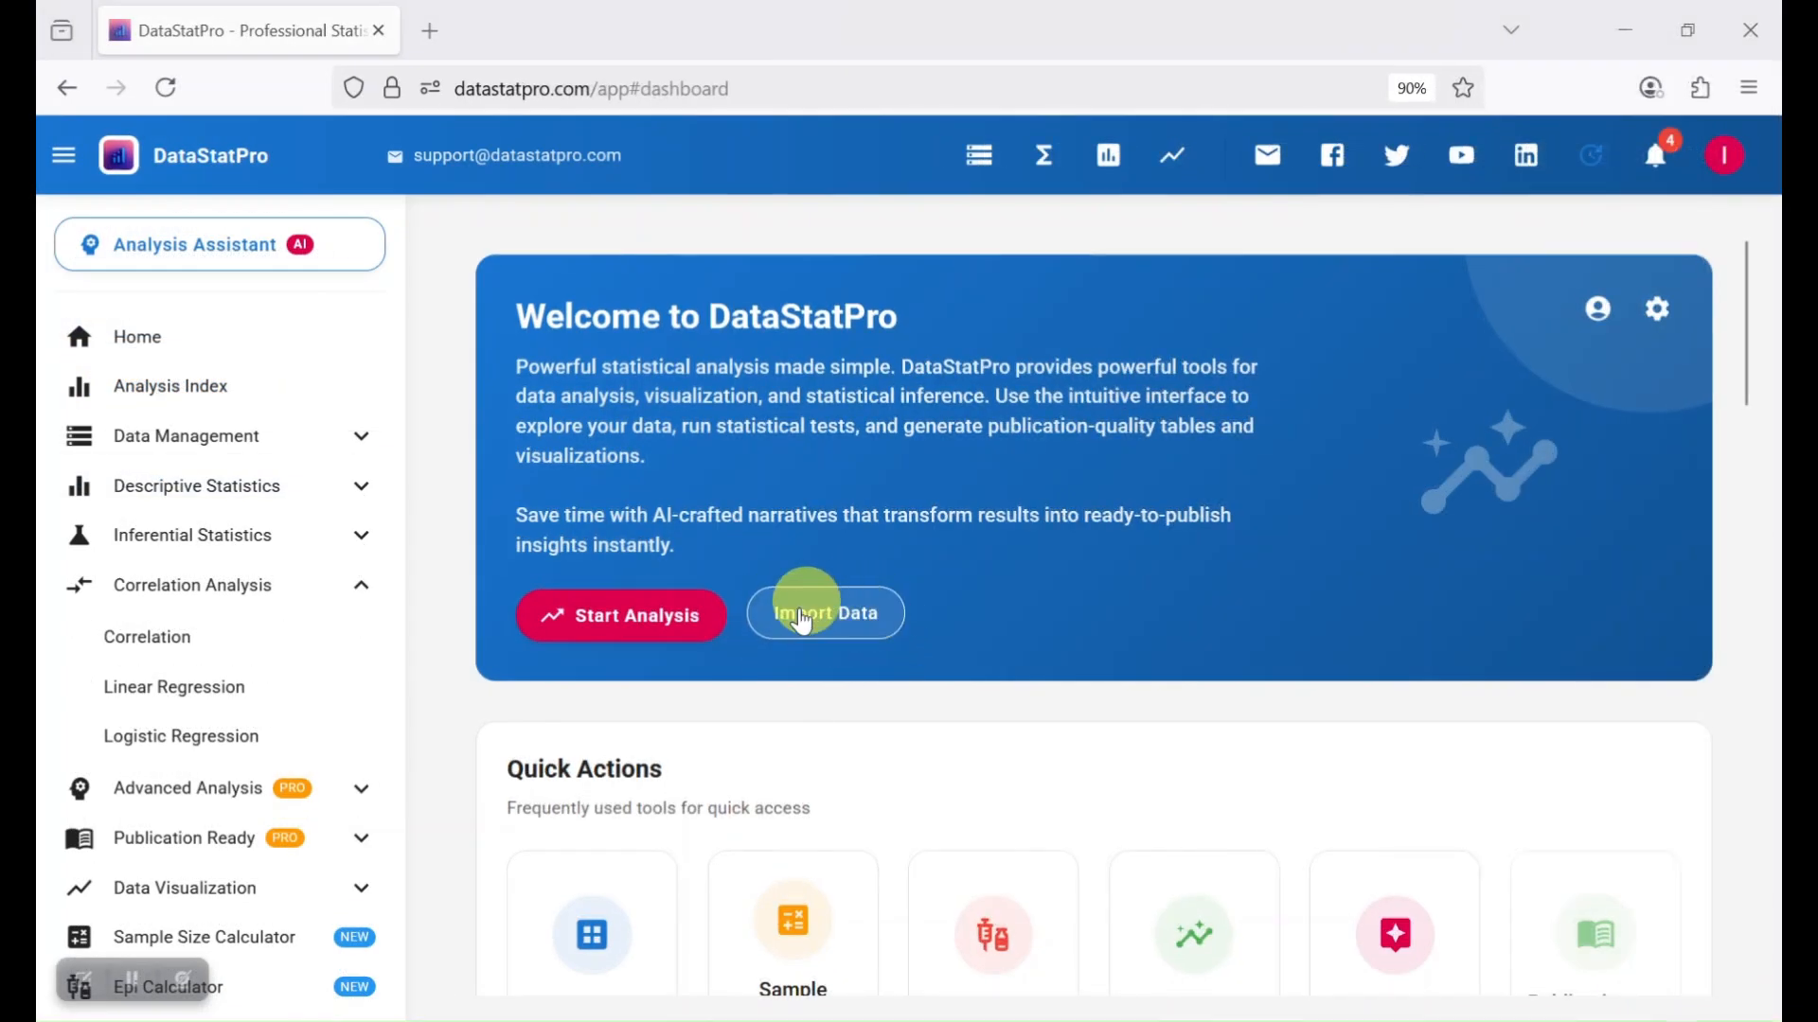
{"action": "left_click", "coordinate": [814, 624]}
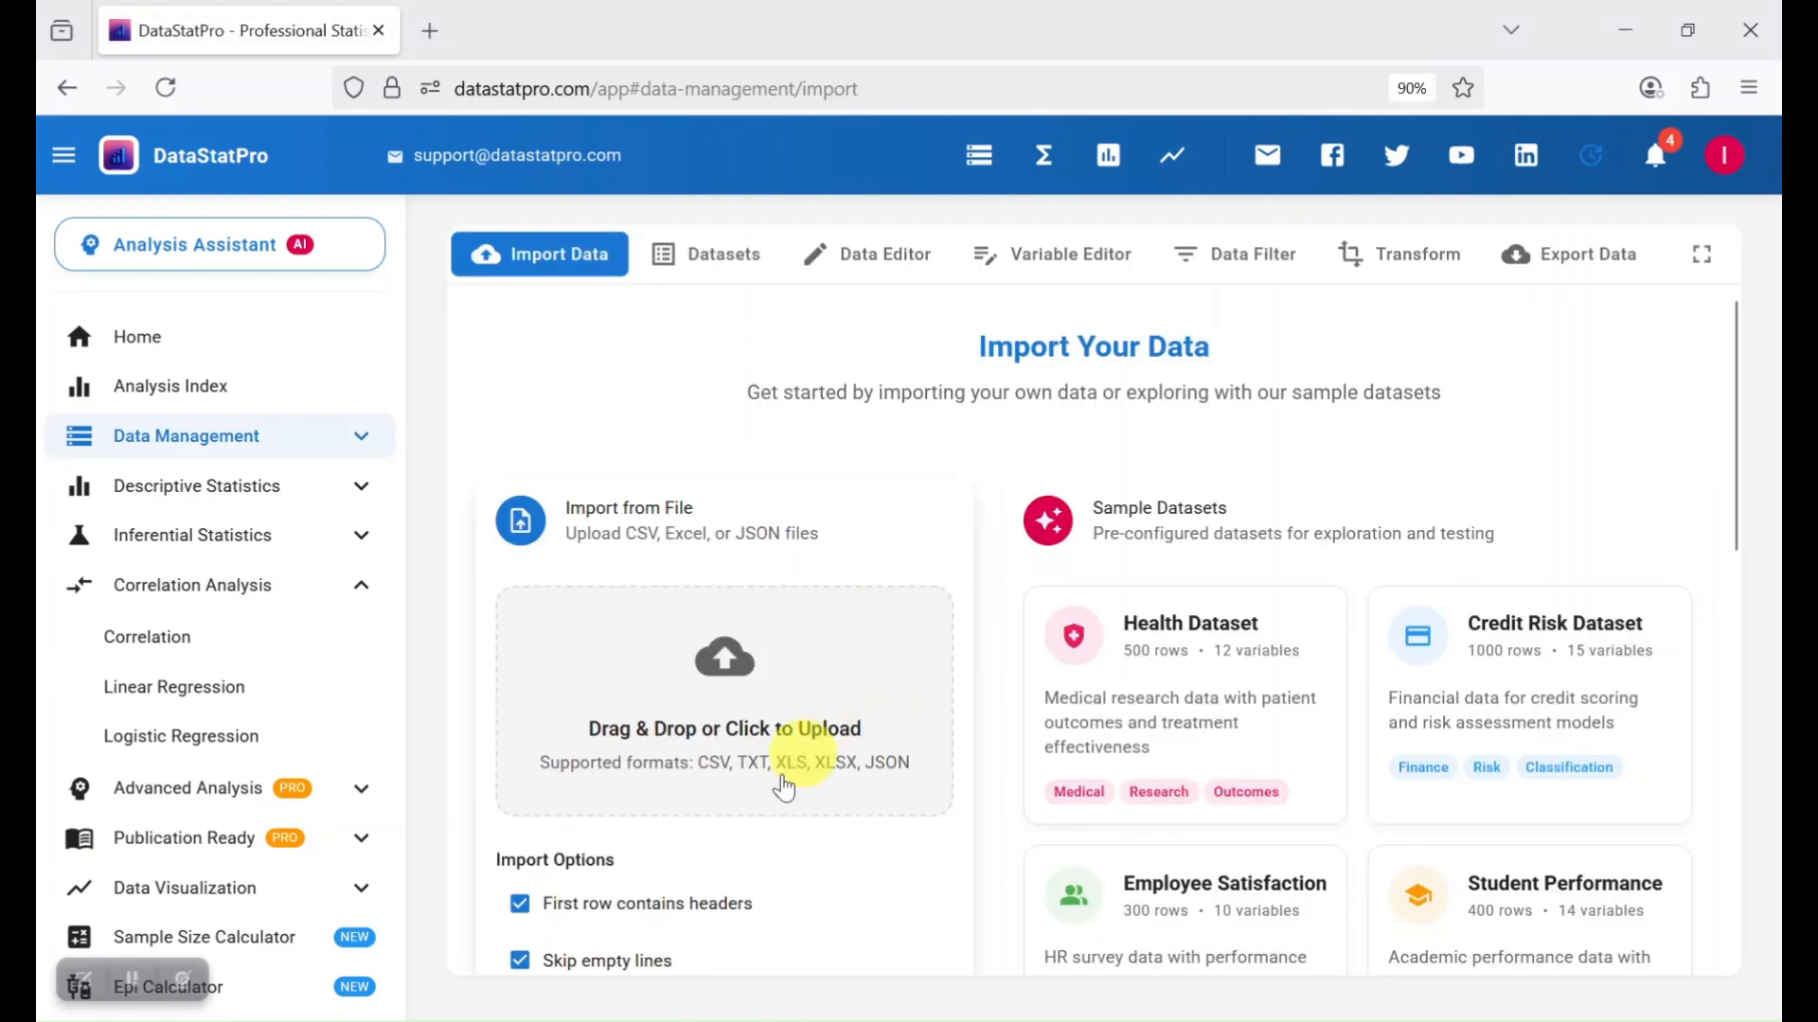
{"action": "scroll", "coordinate": [767, 584], "scroll_direction": "down", "scroll_amount": 2}
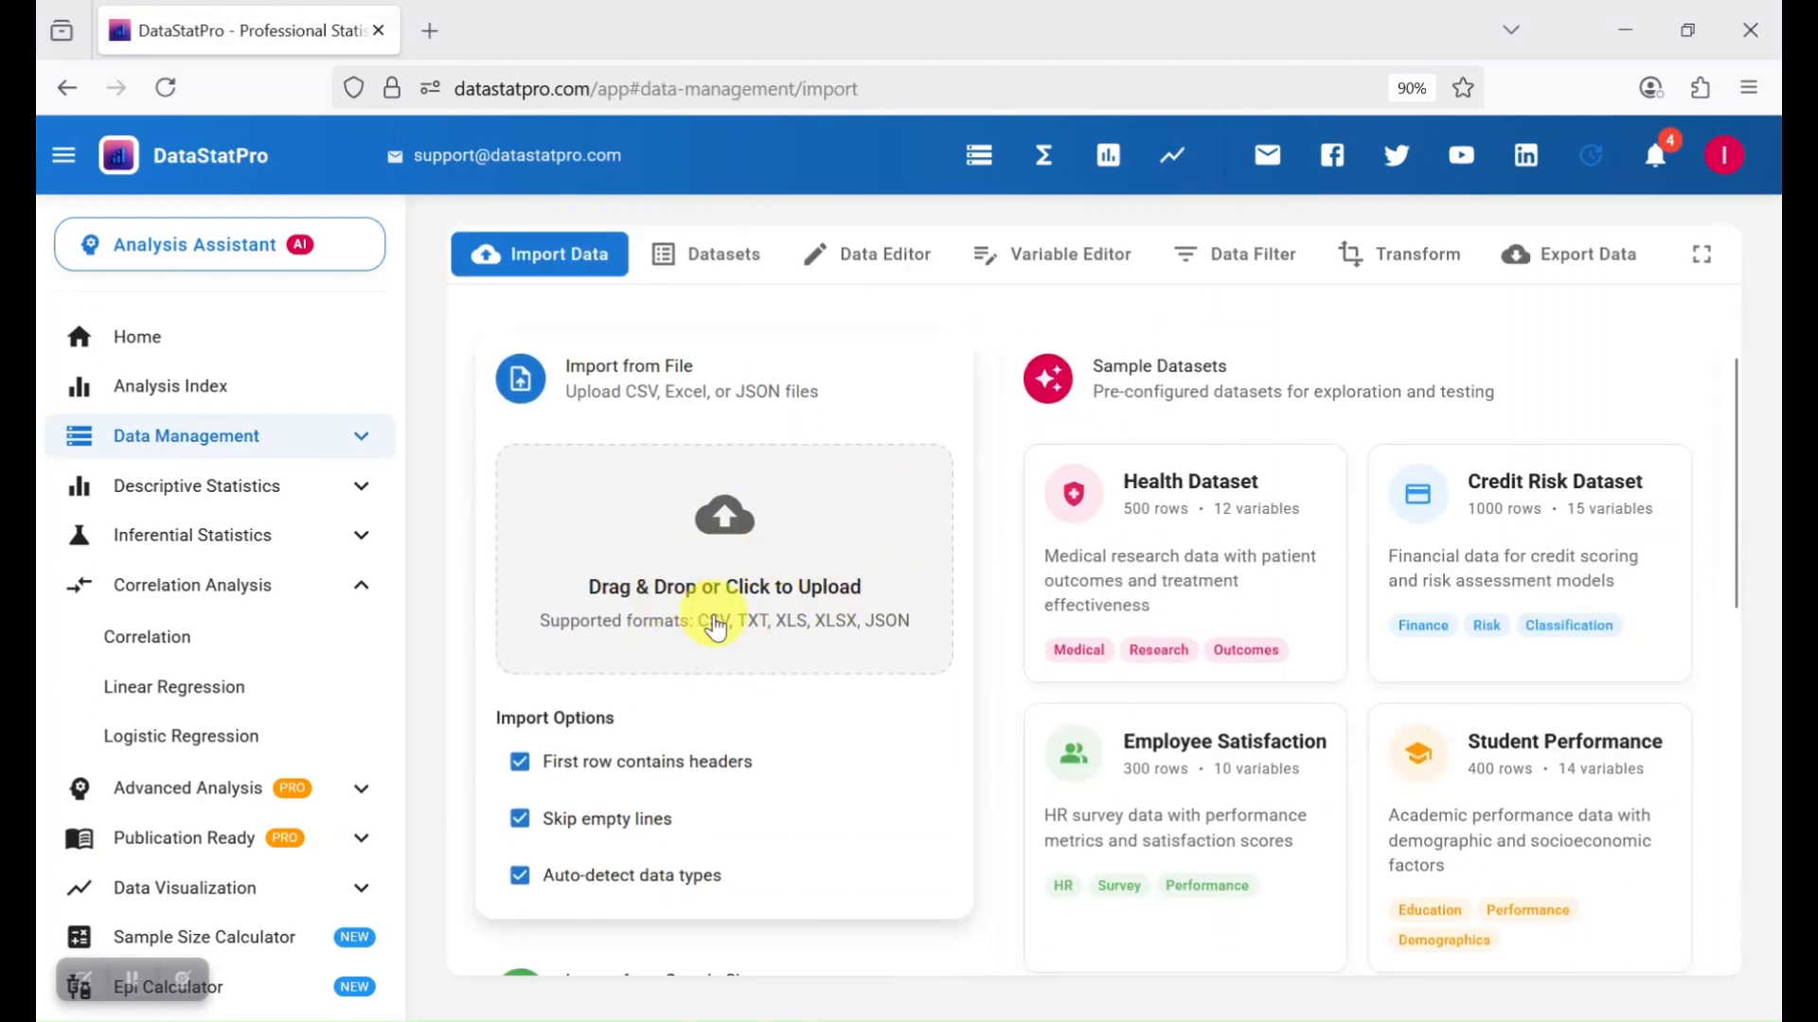
{"action": "left_click", "coordinate": [763, 586]}
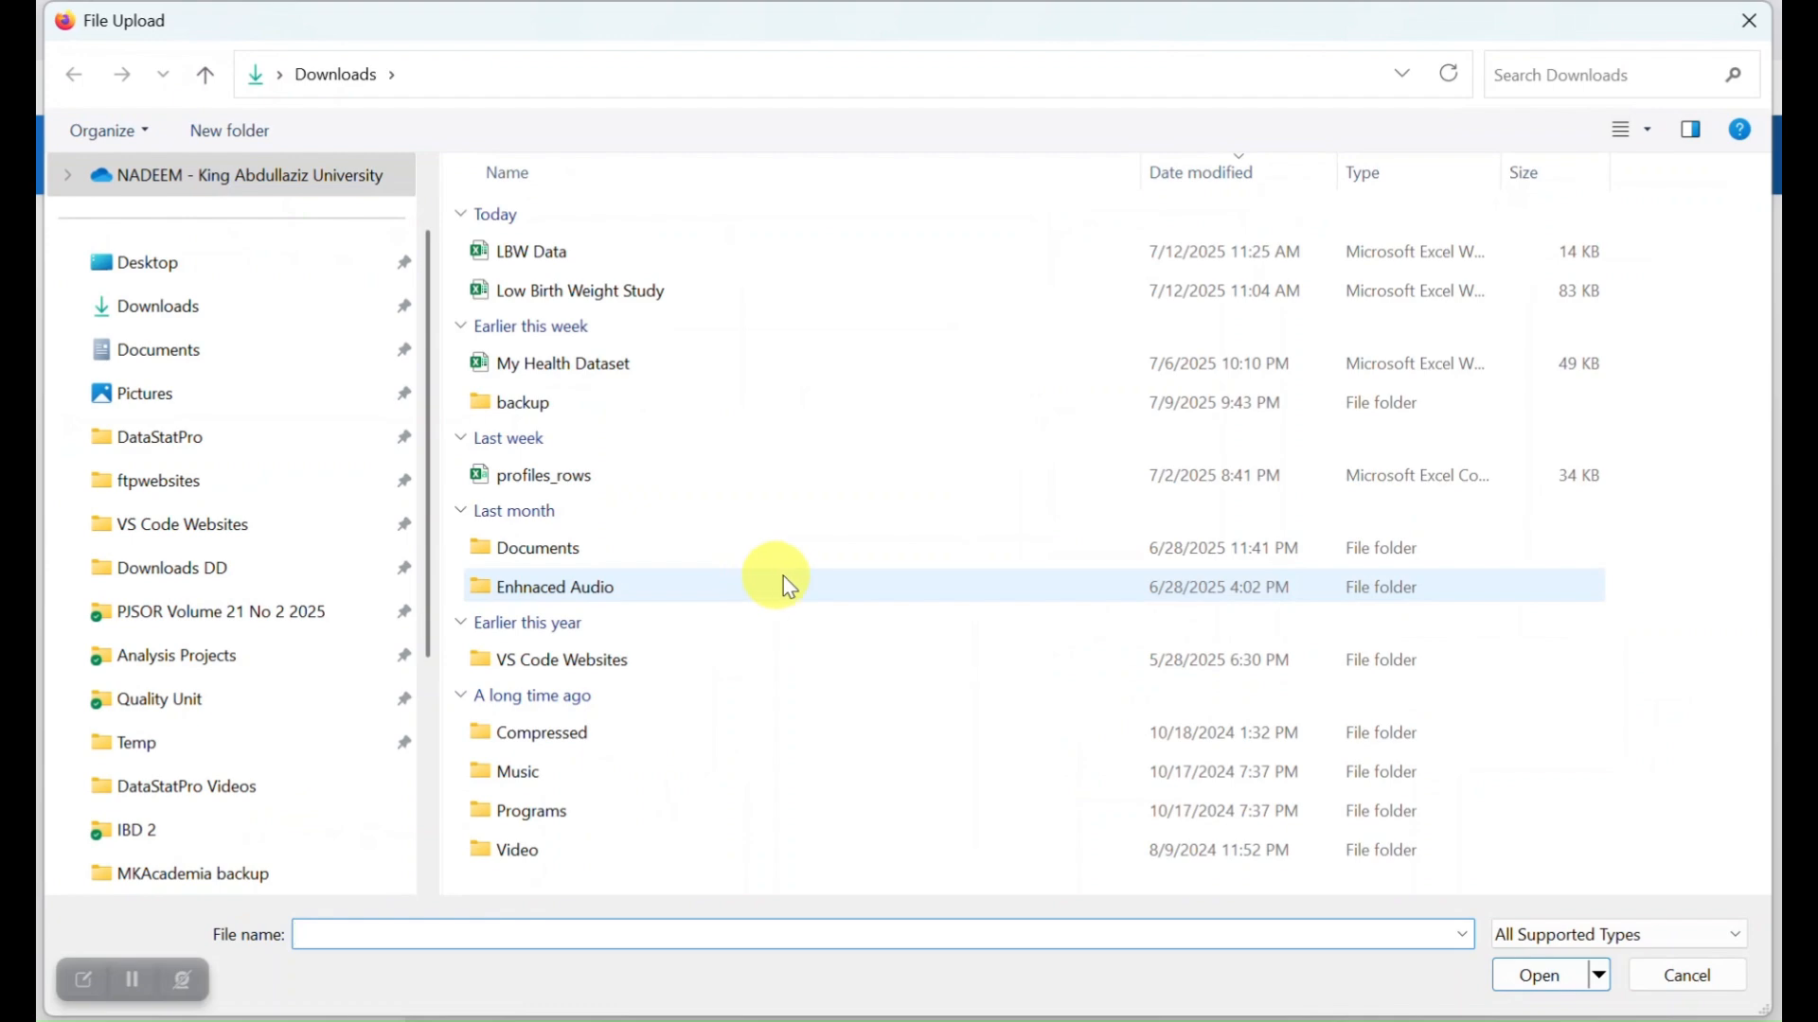
{"action": "double_click", "coordinate": [525, 256]}
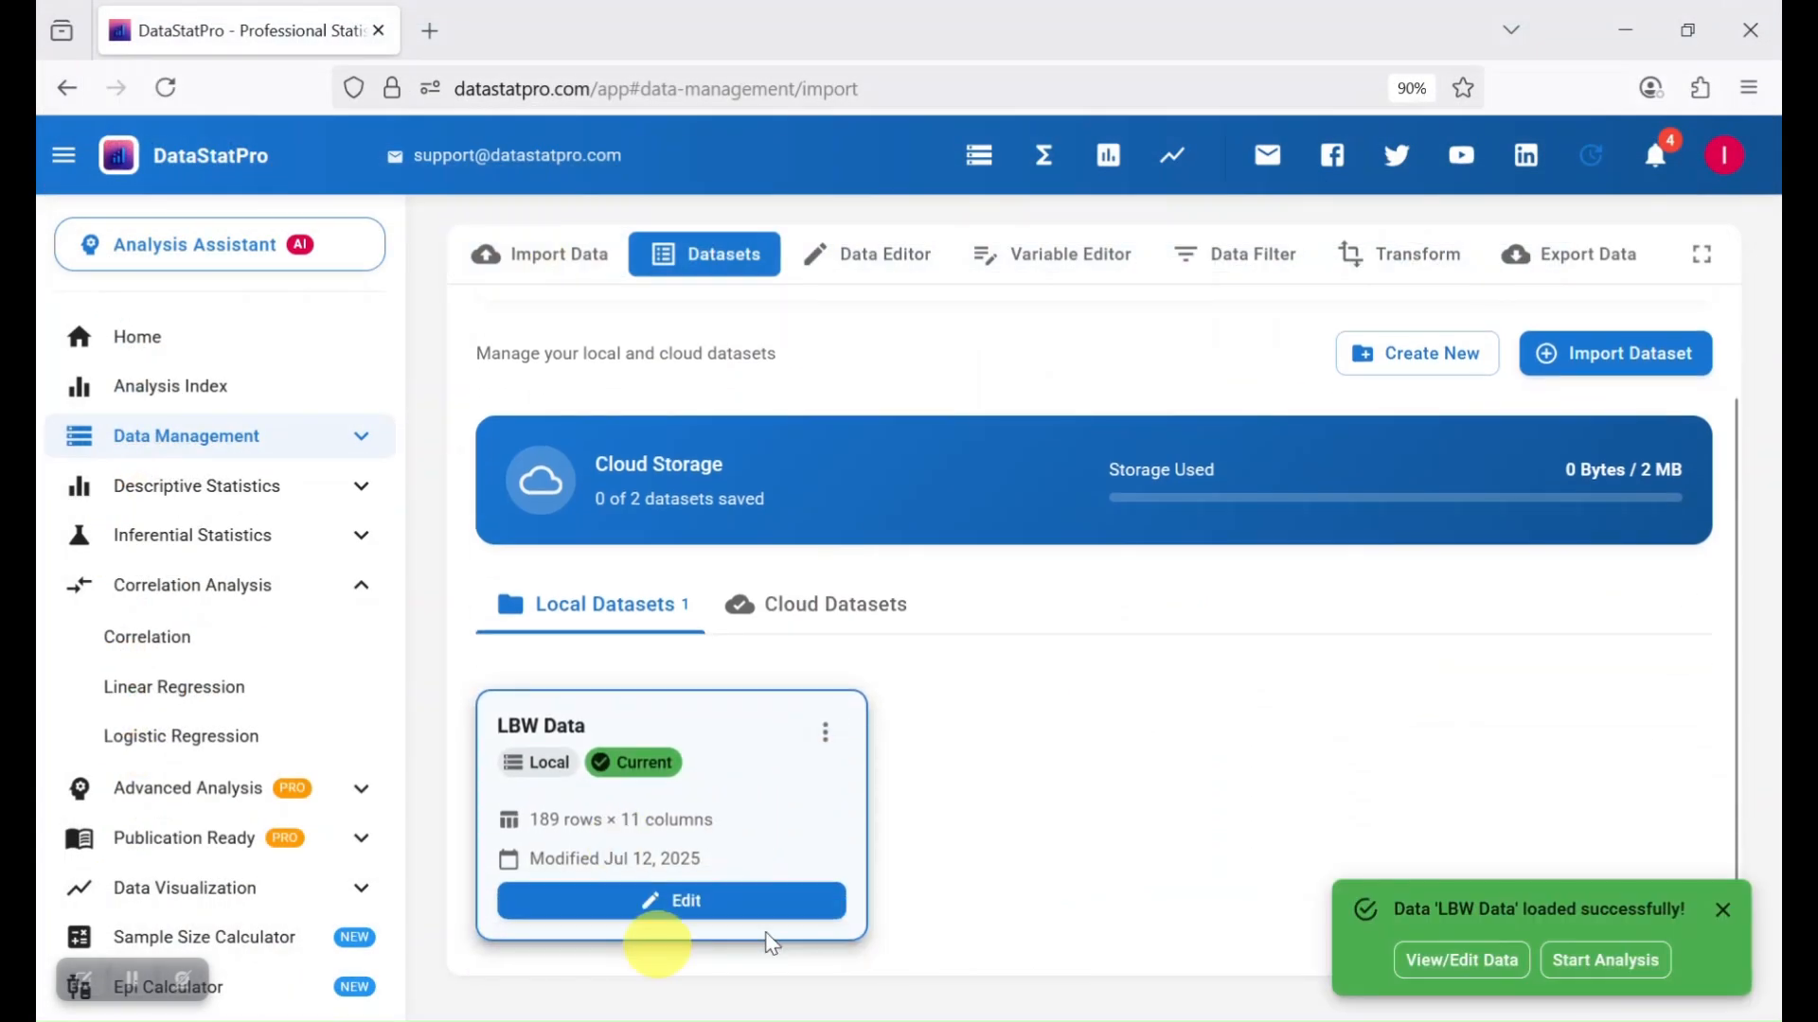
- Open the LBW Data dataset in the data editor and examine all its columns through FTV
{"action": "left_click", "coordinate": [681, 901]}
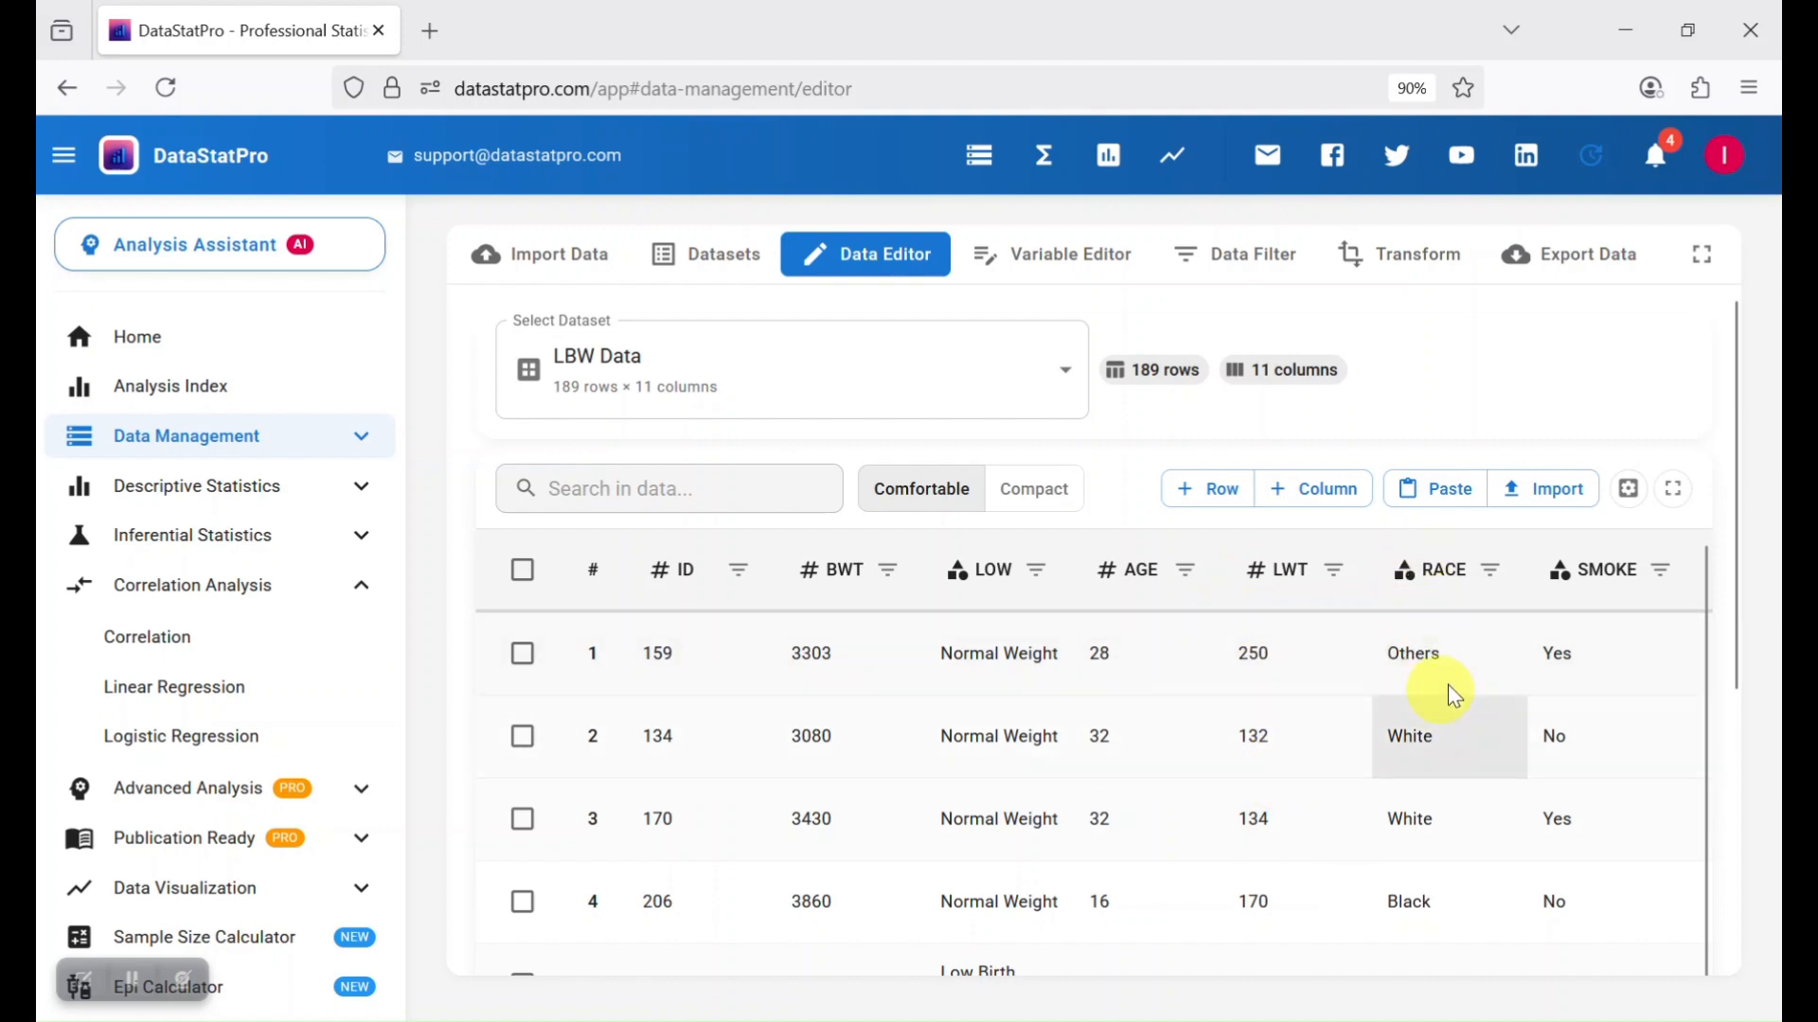
{"action": "scroll", "coordinate": [1570, 686], "scroll_direction": "right", "scroll_amount": 5}
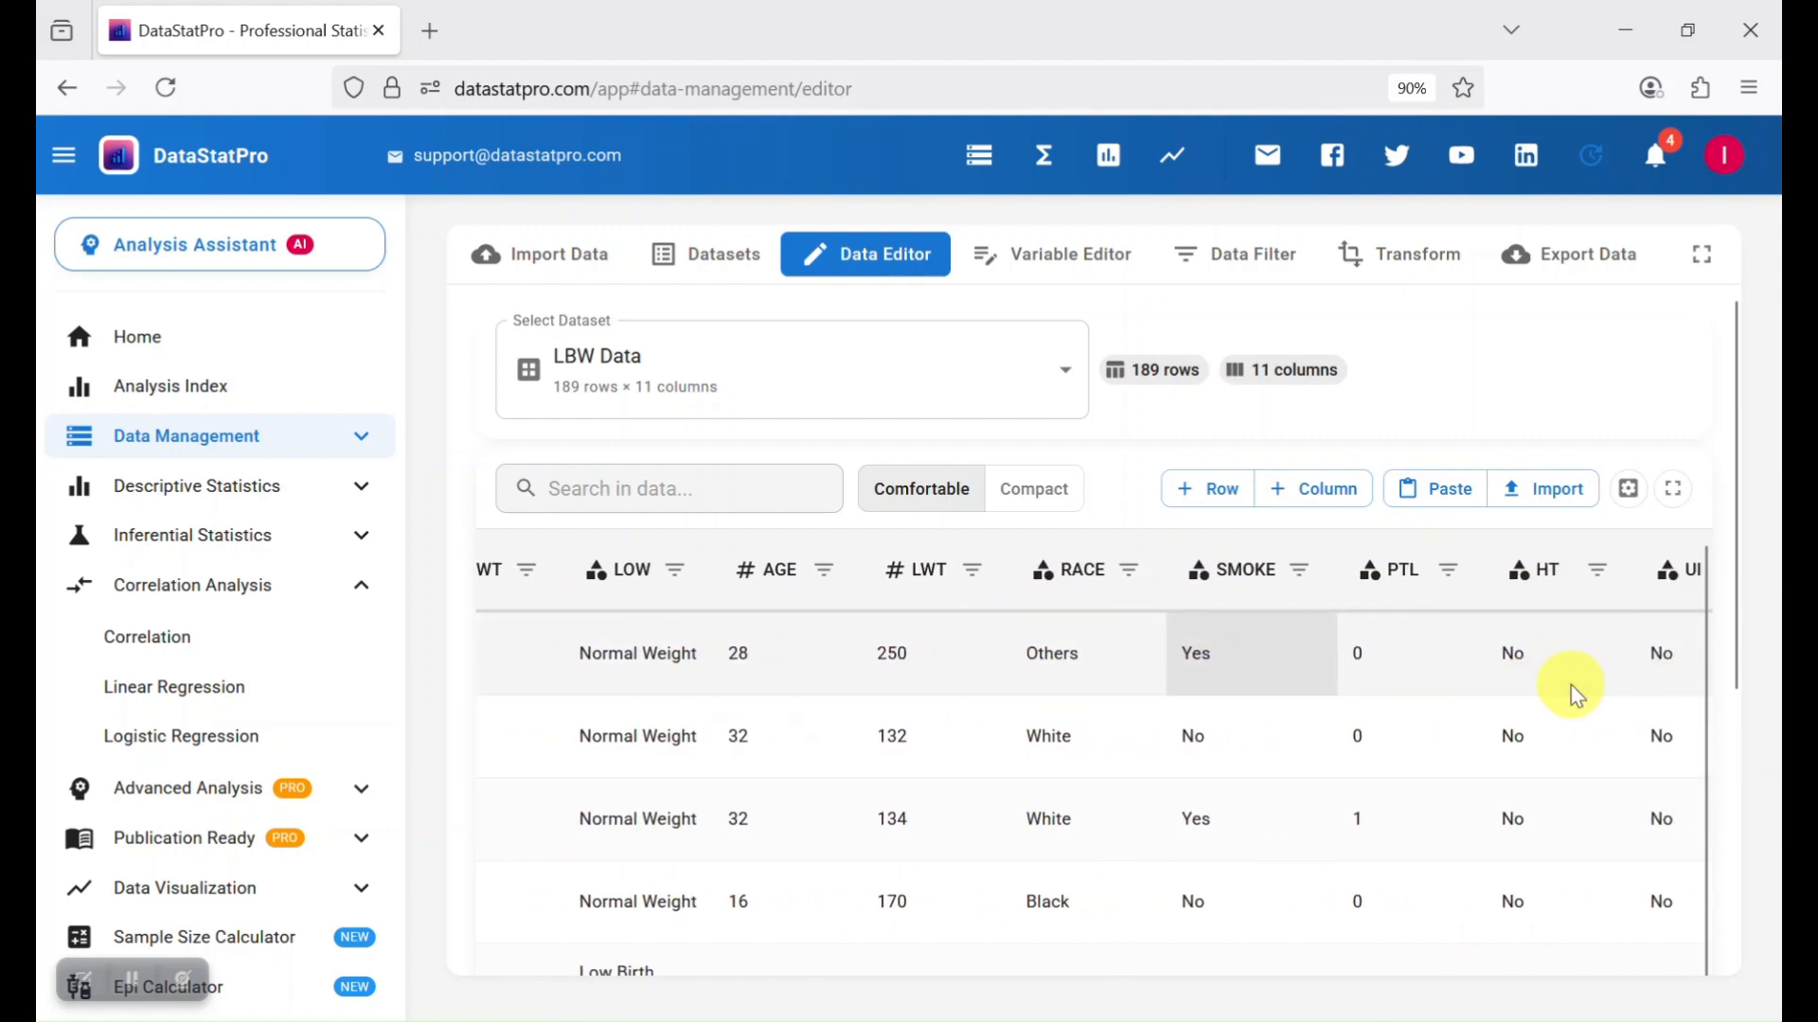
{"action": "scroll", "coordinate": [1573, 690], "scroll_direction": "right", "scroll_amount": 2}
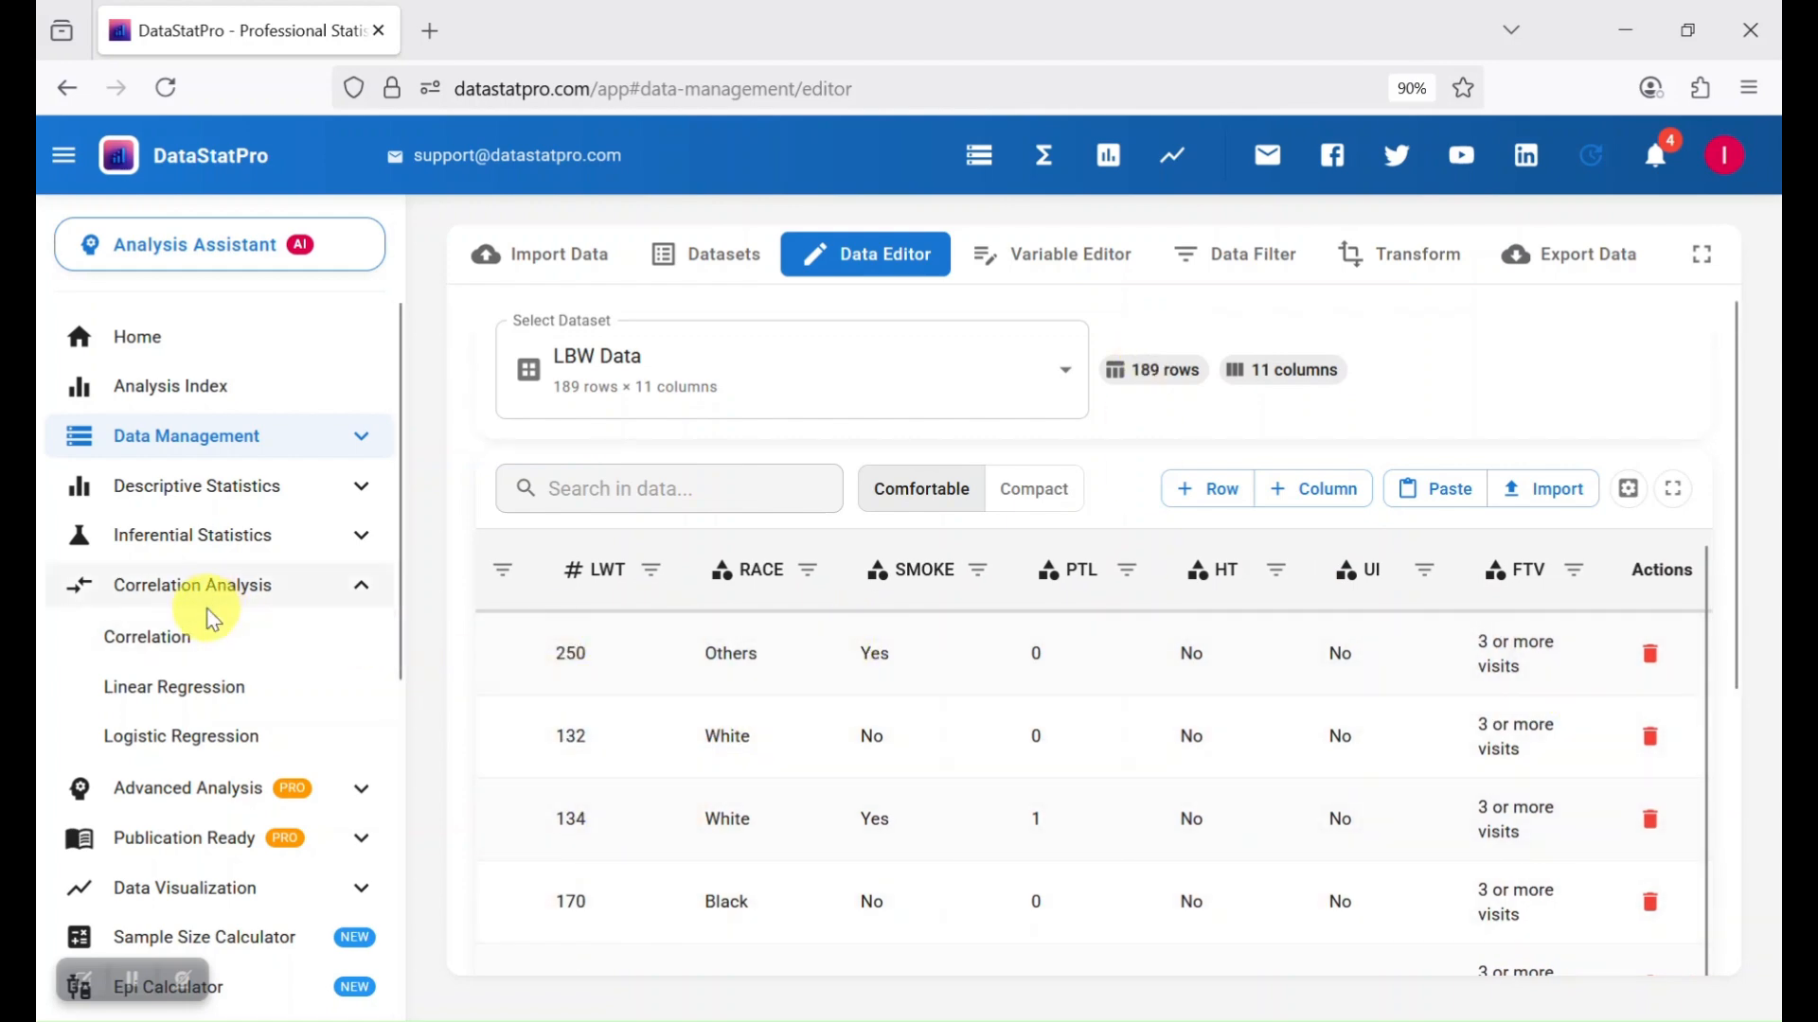
- Launch the Logistic Regression tool from the correlation analysis tools
{"action": "left_click", "coordinate": [175, 606]}
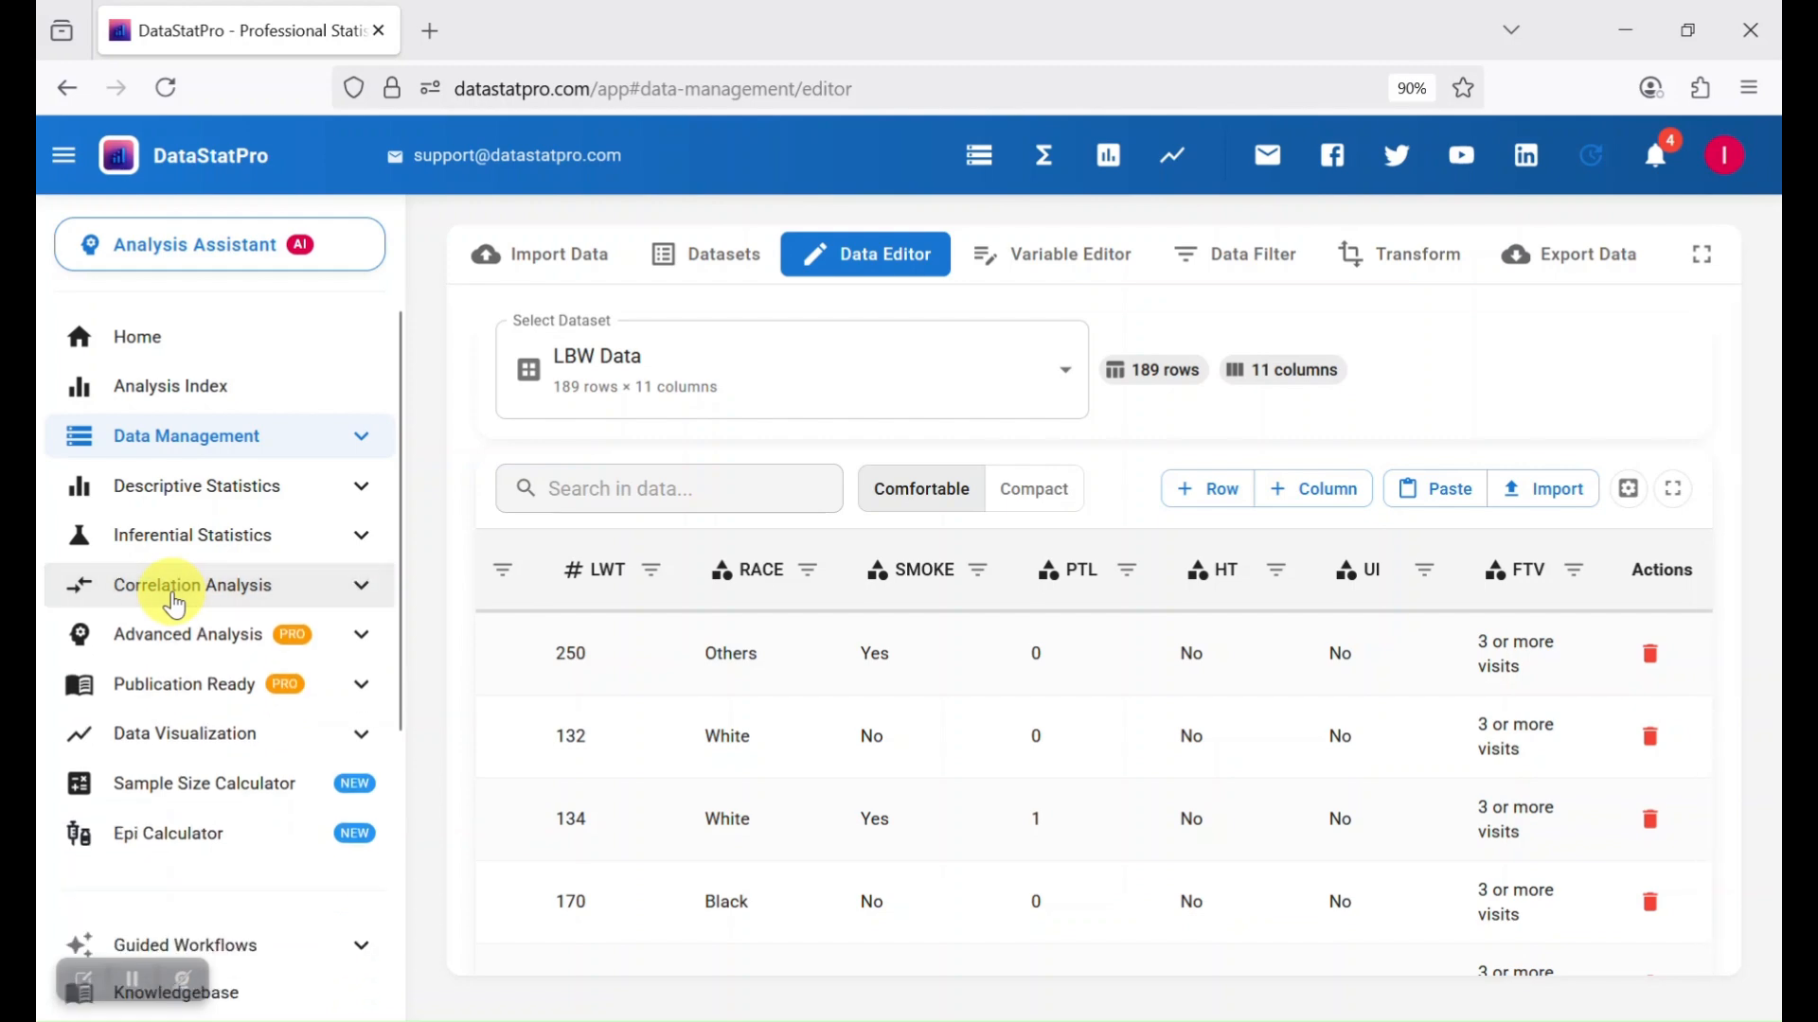
{"action": "left_click", "coordinate": [198, 606]}
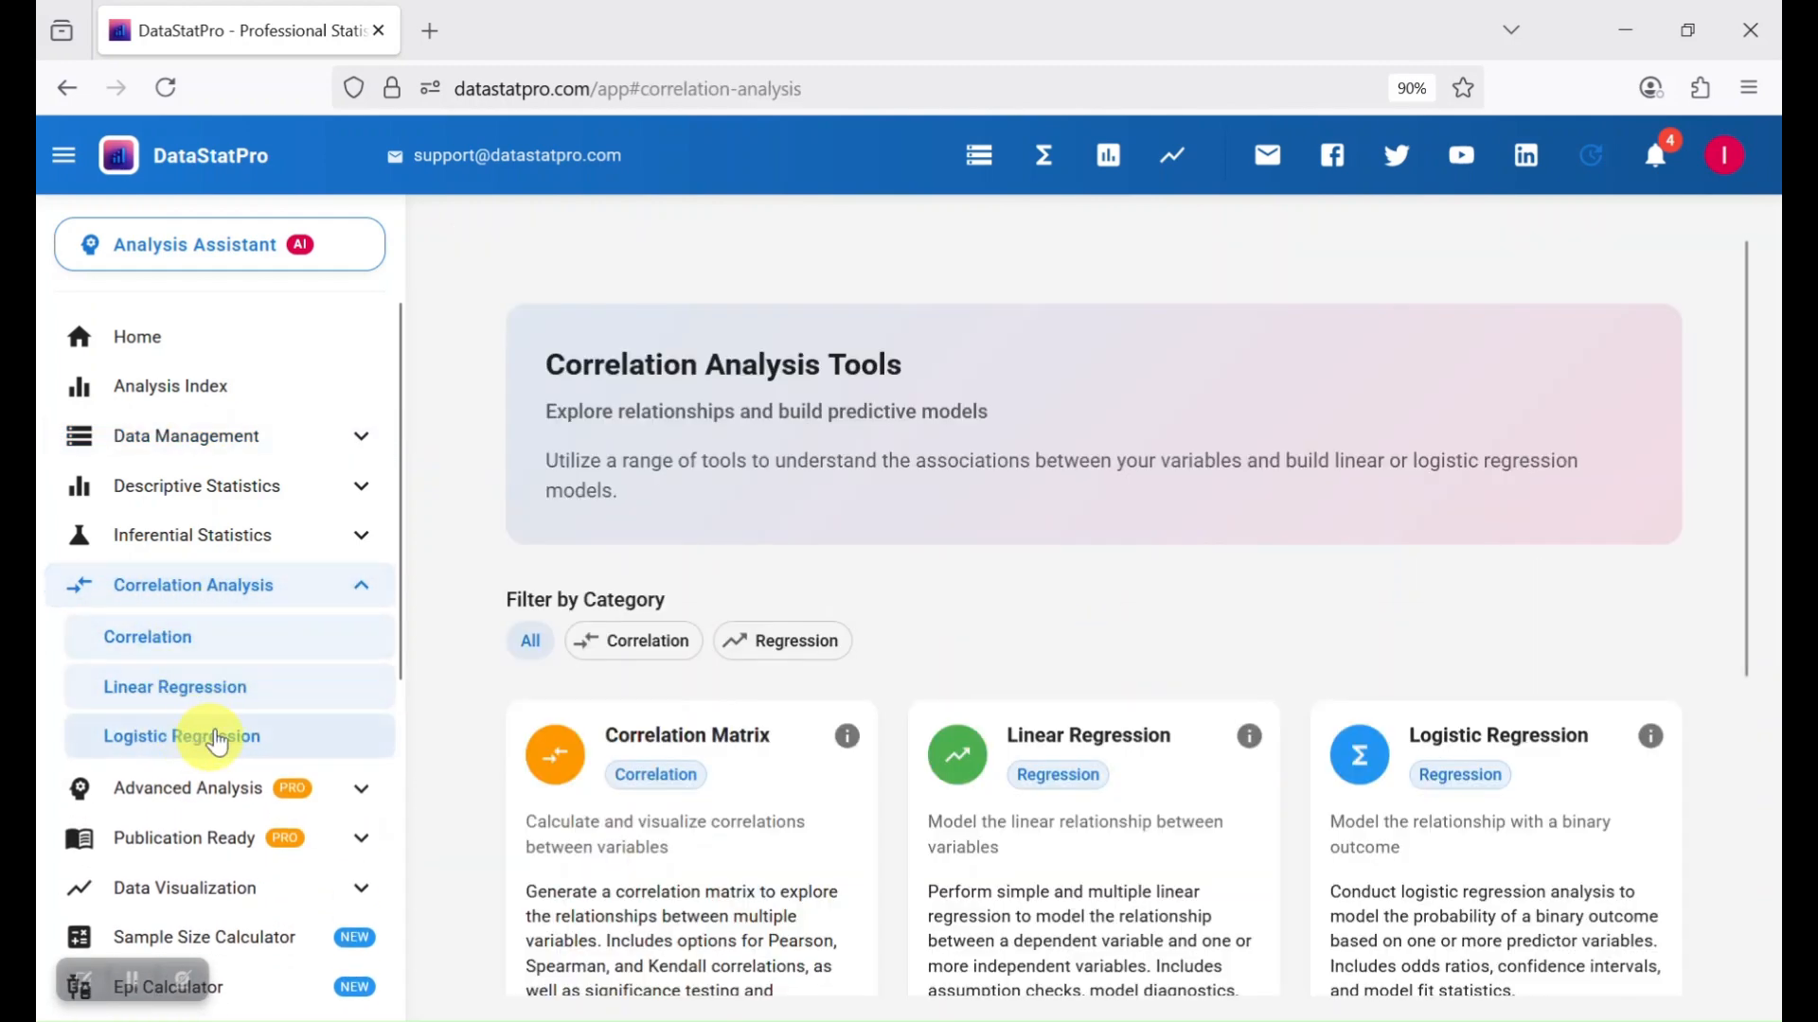
{"action": "scroll", "coordinate": [1258, 710], "scroll_direction": "down", "scroll_amount": 5}
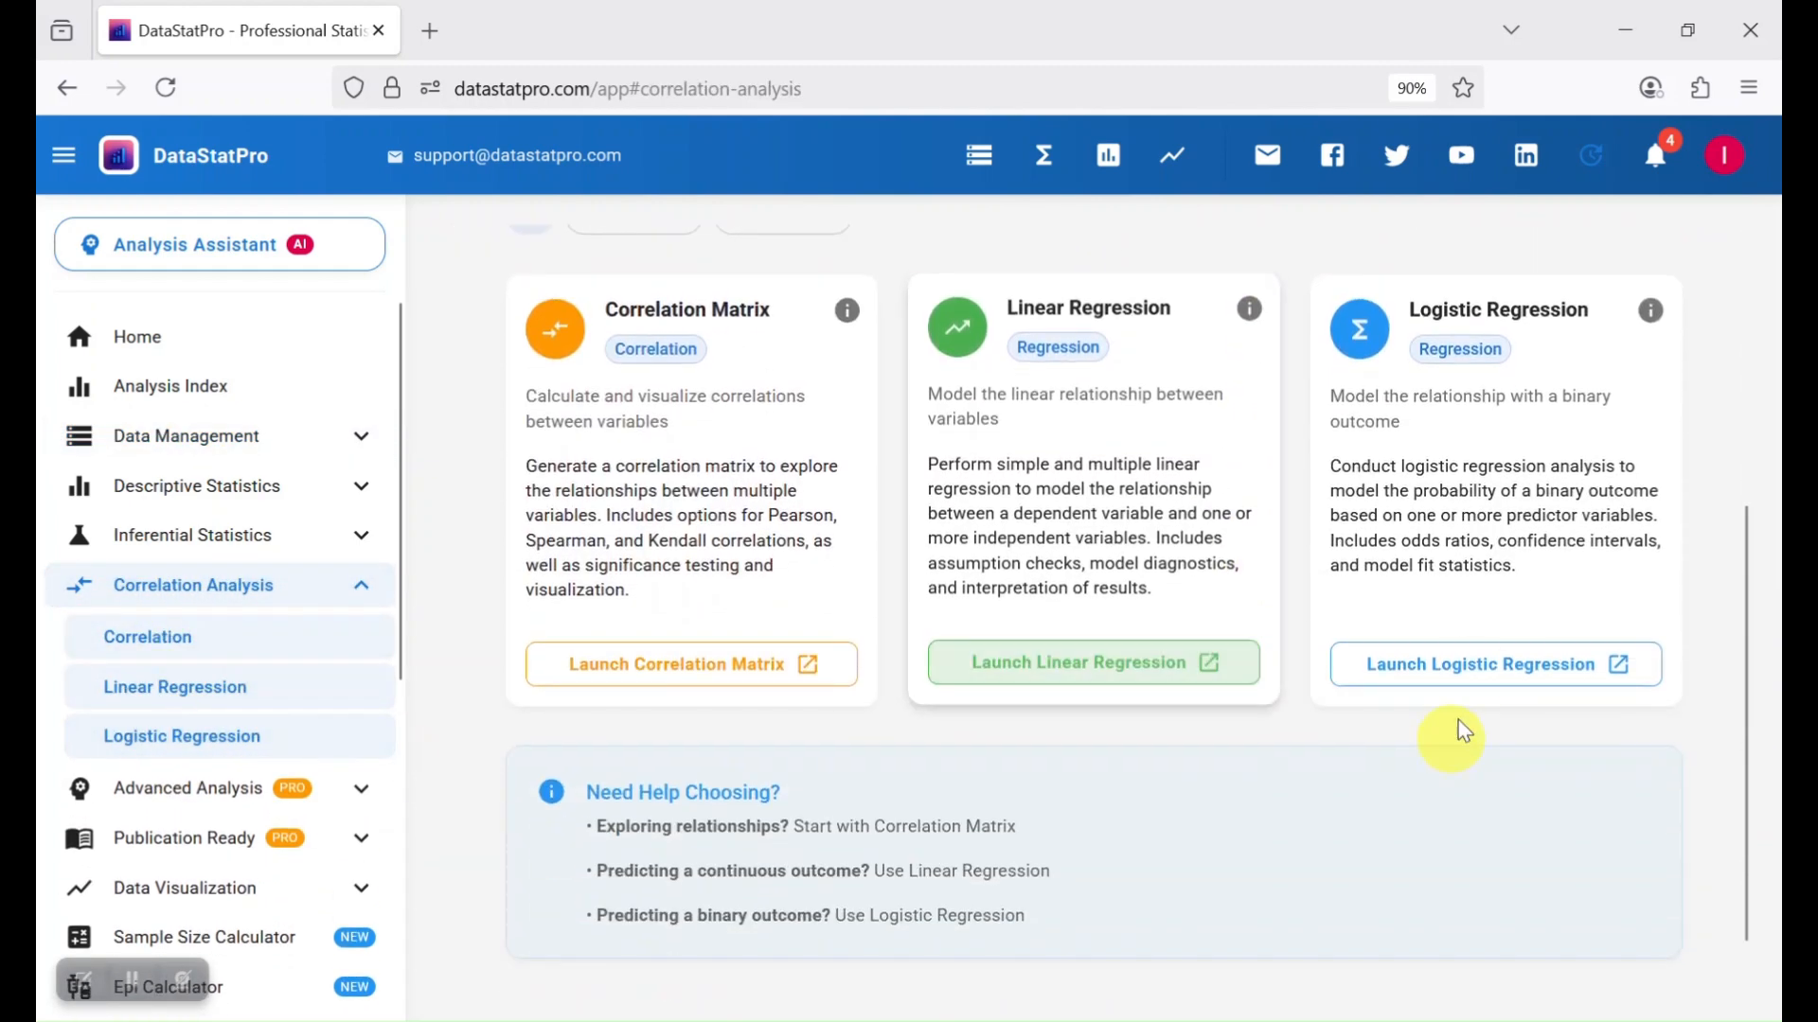
{"action": "left_click", "coordinate": [1487, 670]}
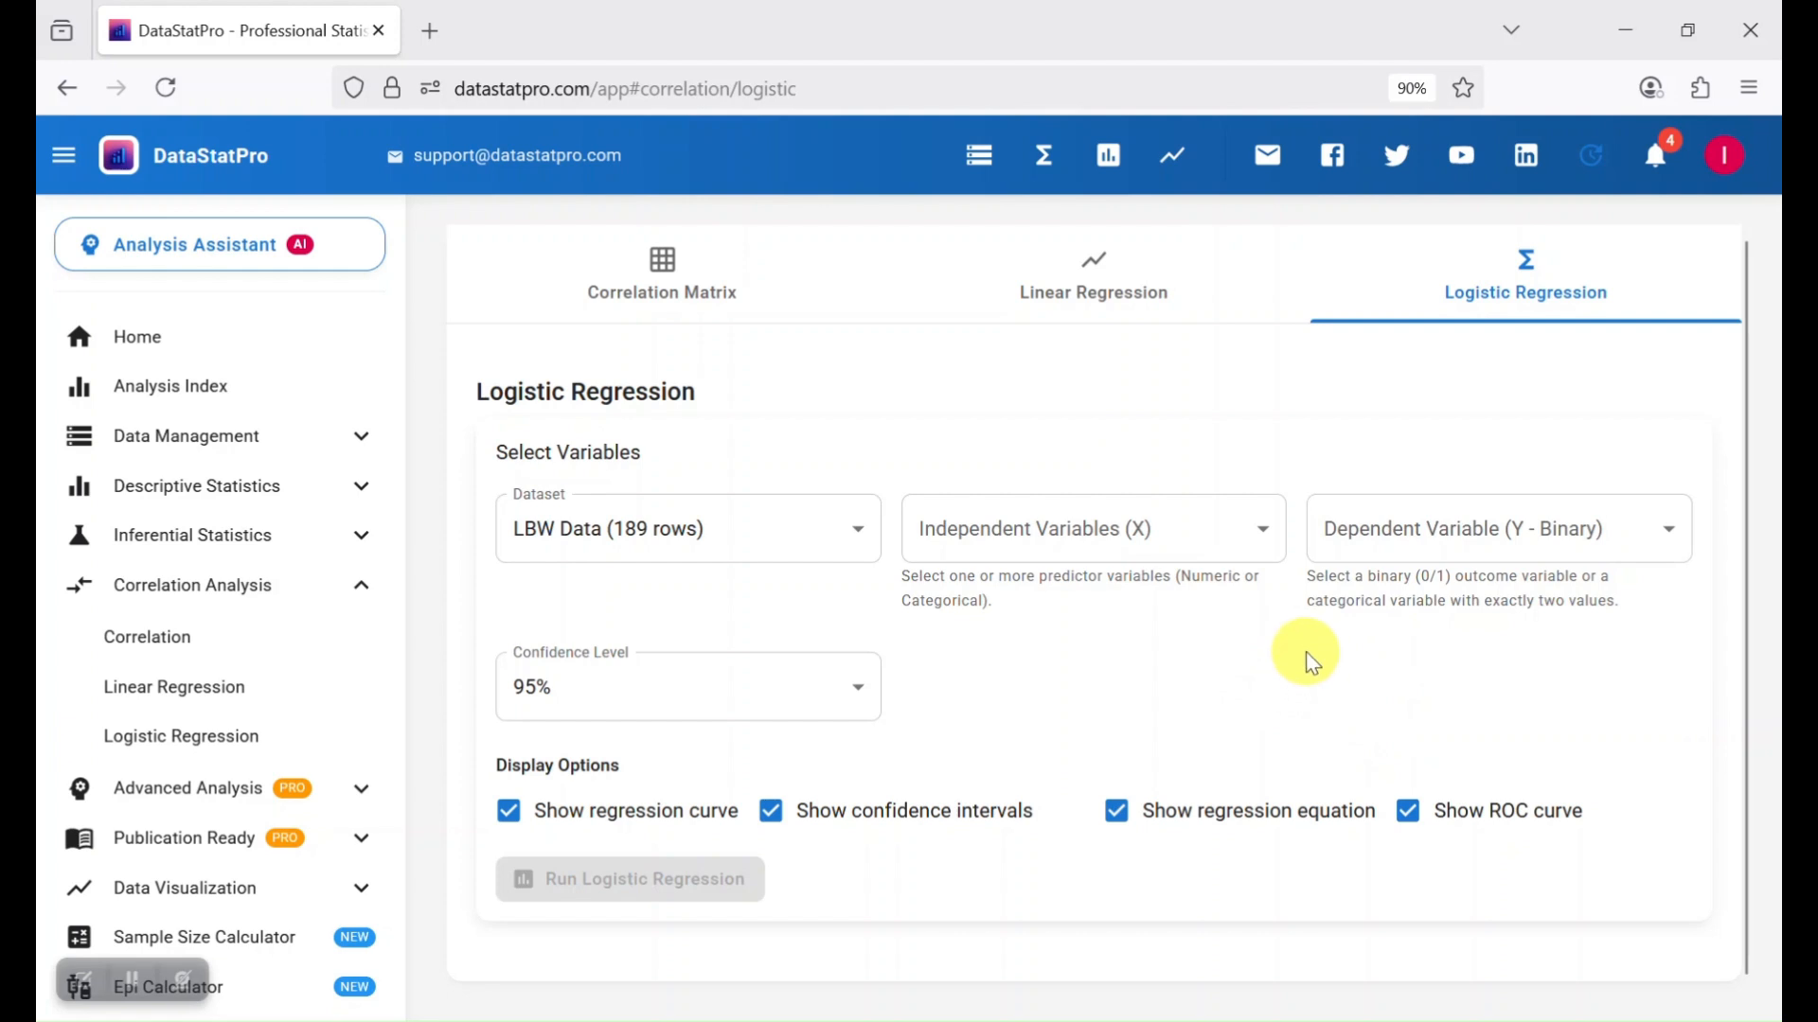
- Set LOW as the binary dependent variable, mapping "Low Birth Weight" to 1 and "Normal Weight" to 0
{"action": "left_click", "coordinate": [1558, 545]}
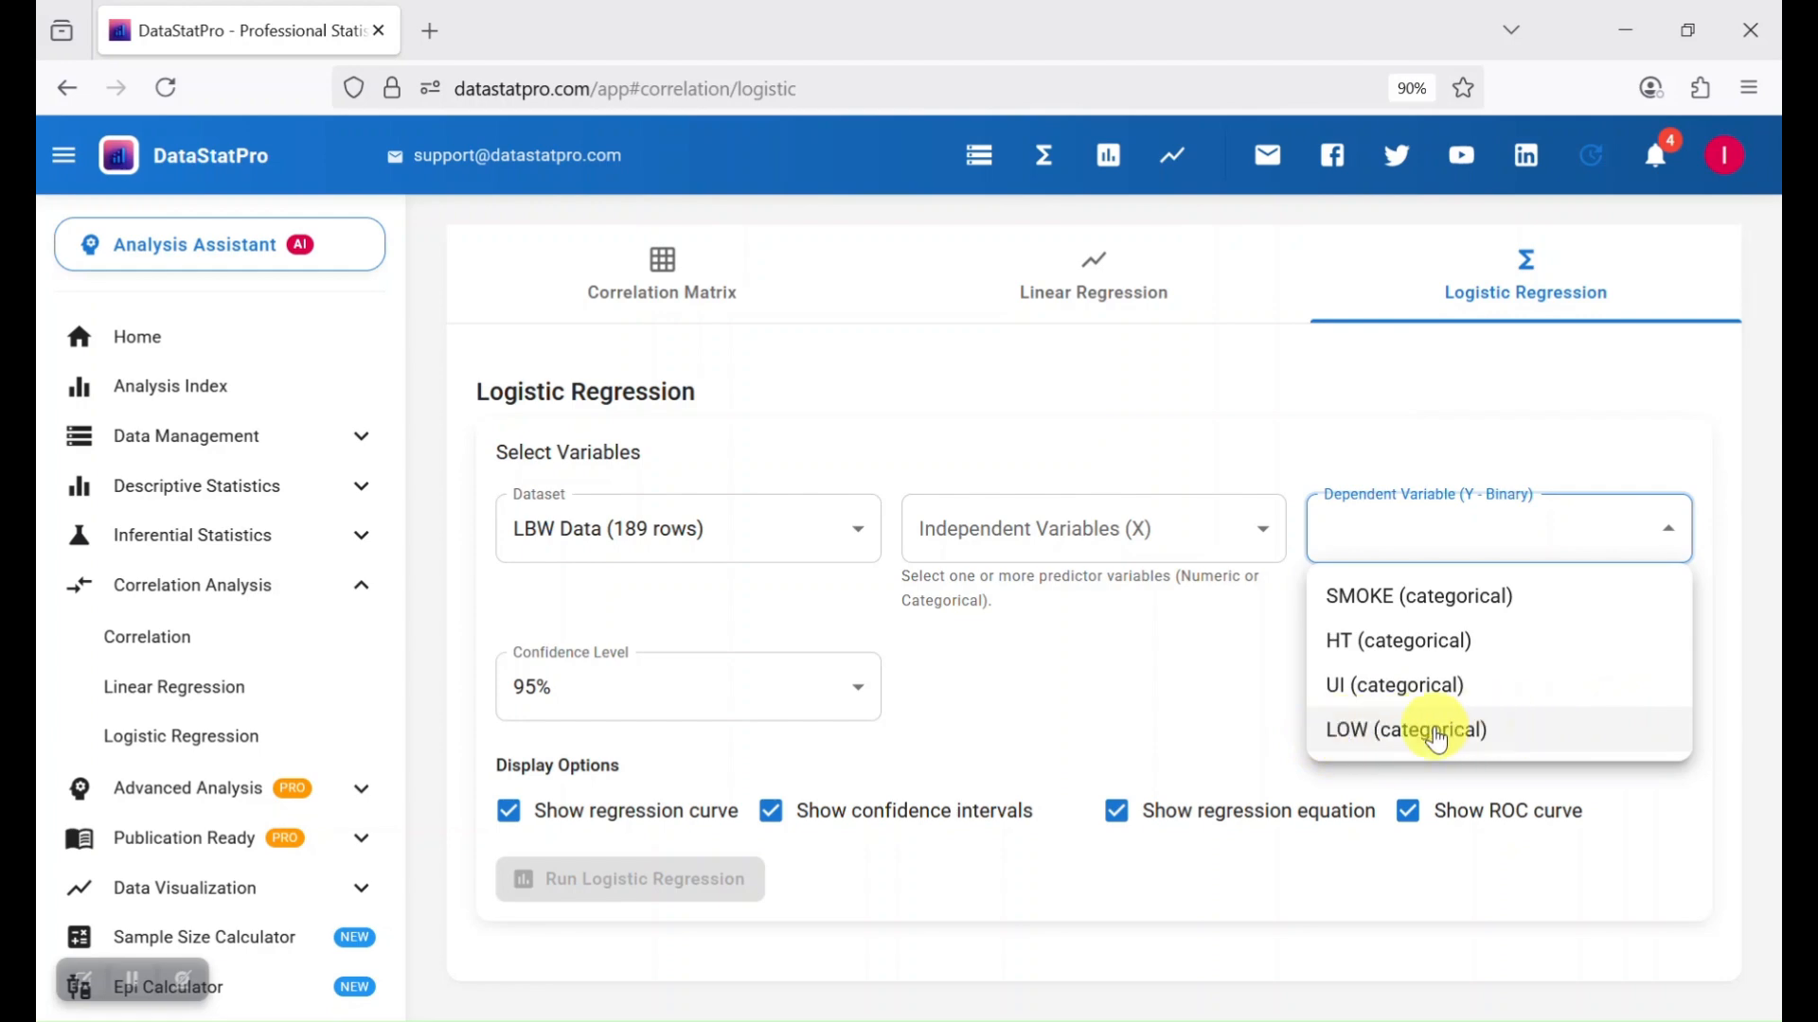
{"action": "left_click", "coordinate": [1426, 731]}
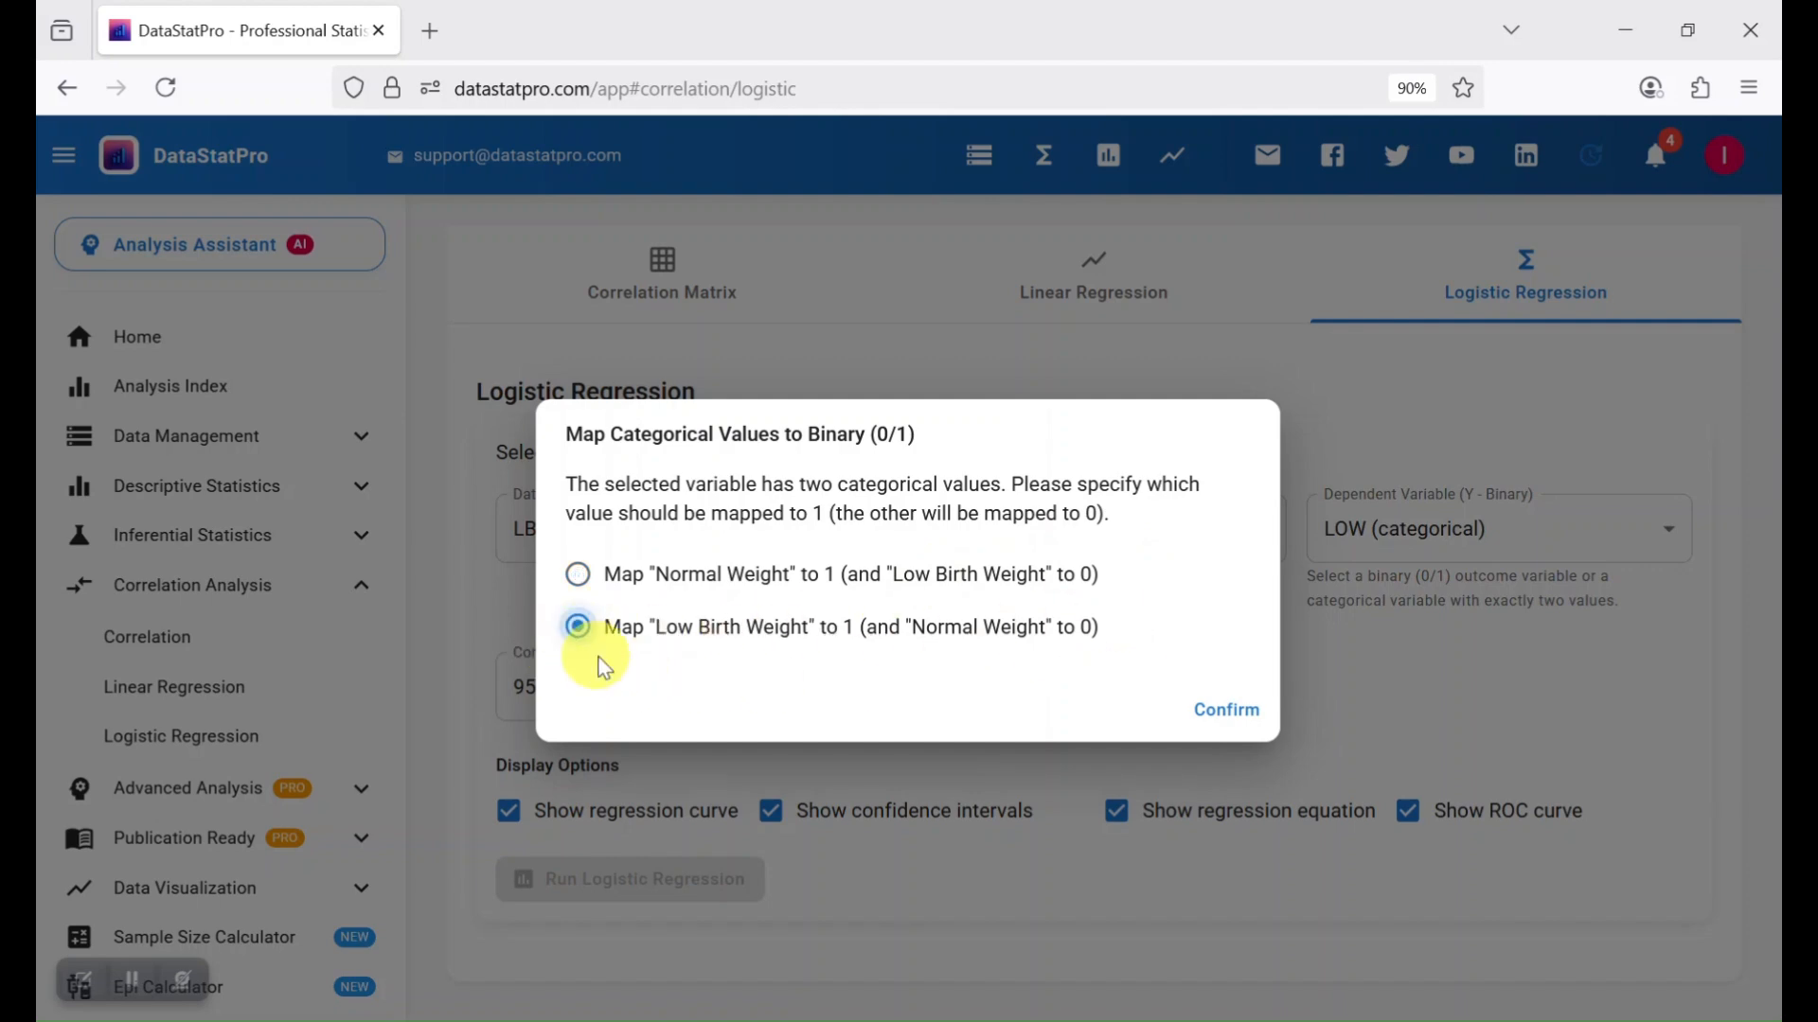
{"action": "left_click", "coordinate": [1229, 710]}
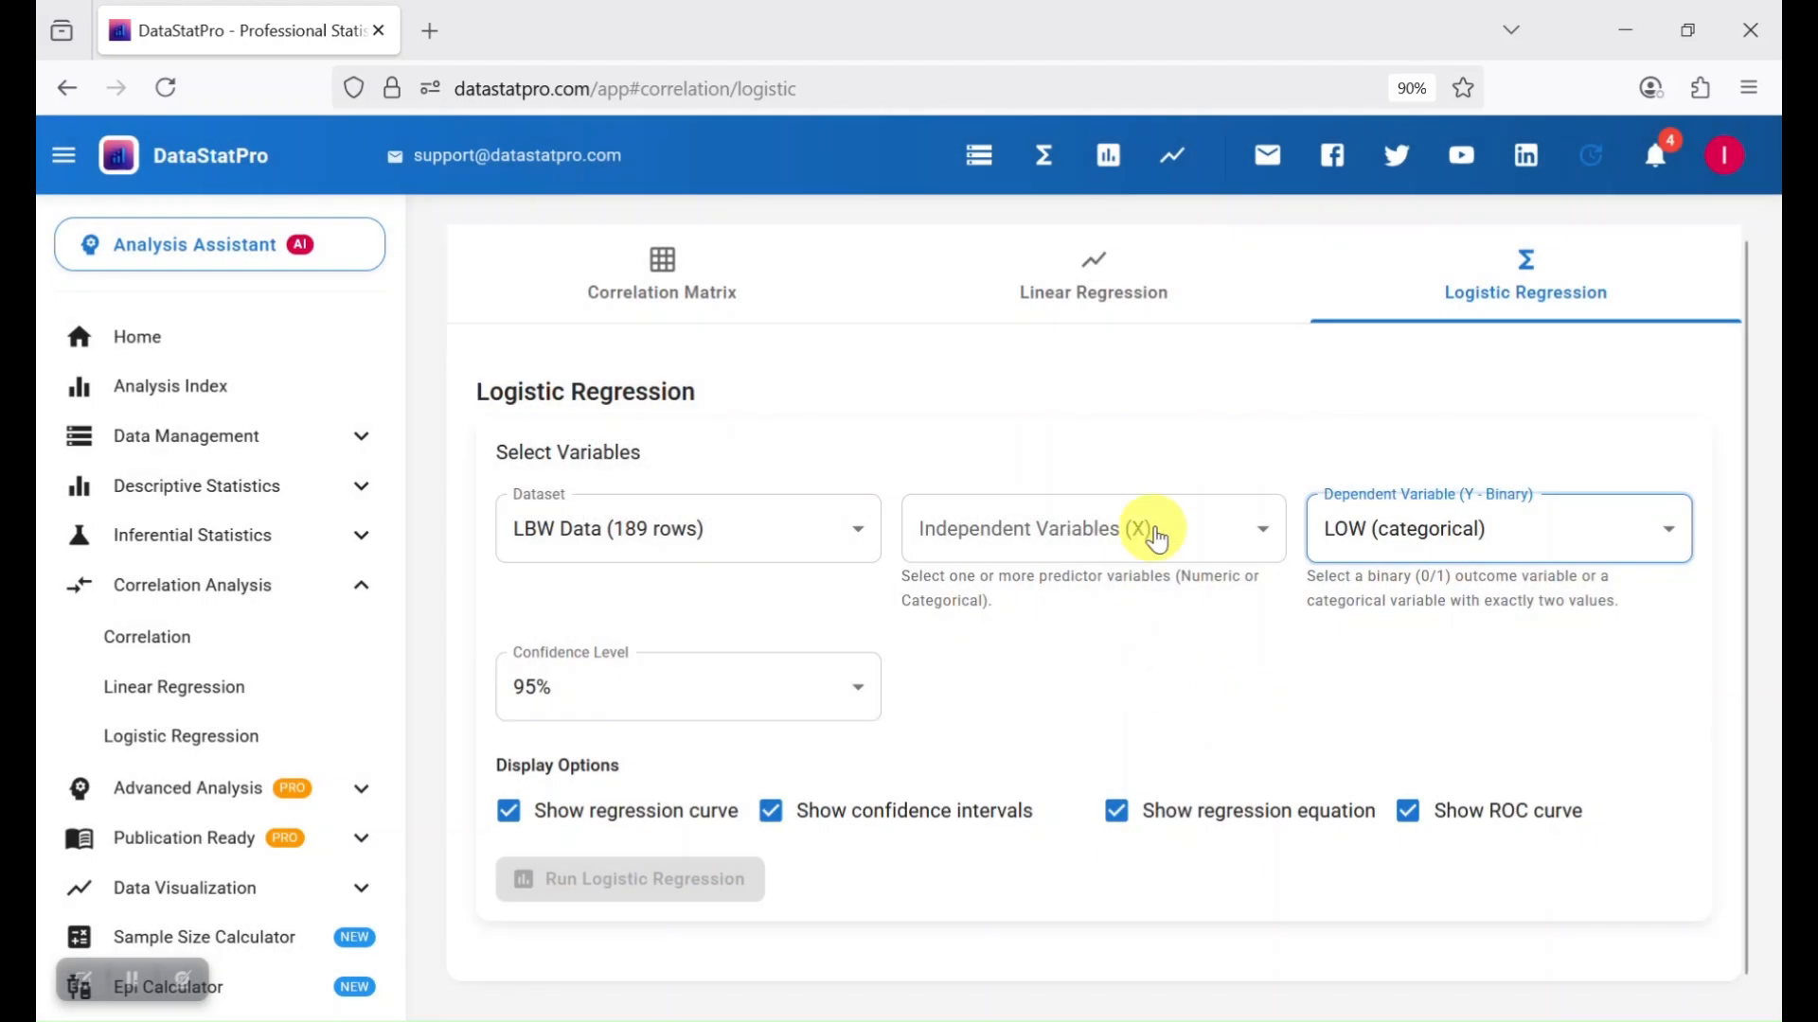
- Select AGE, LWT, RACE, SMOKE, HT, UI and FTV as the independent variables
{"action": "left_click", "coordinate": [1241, 554]}
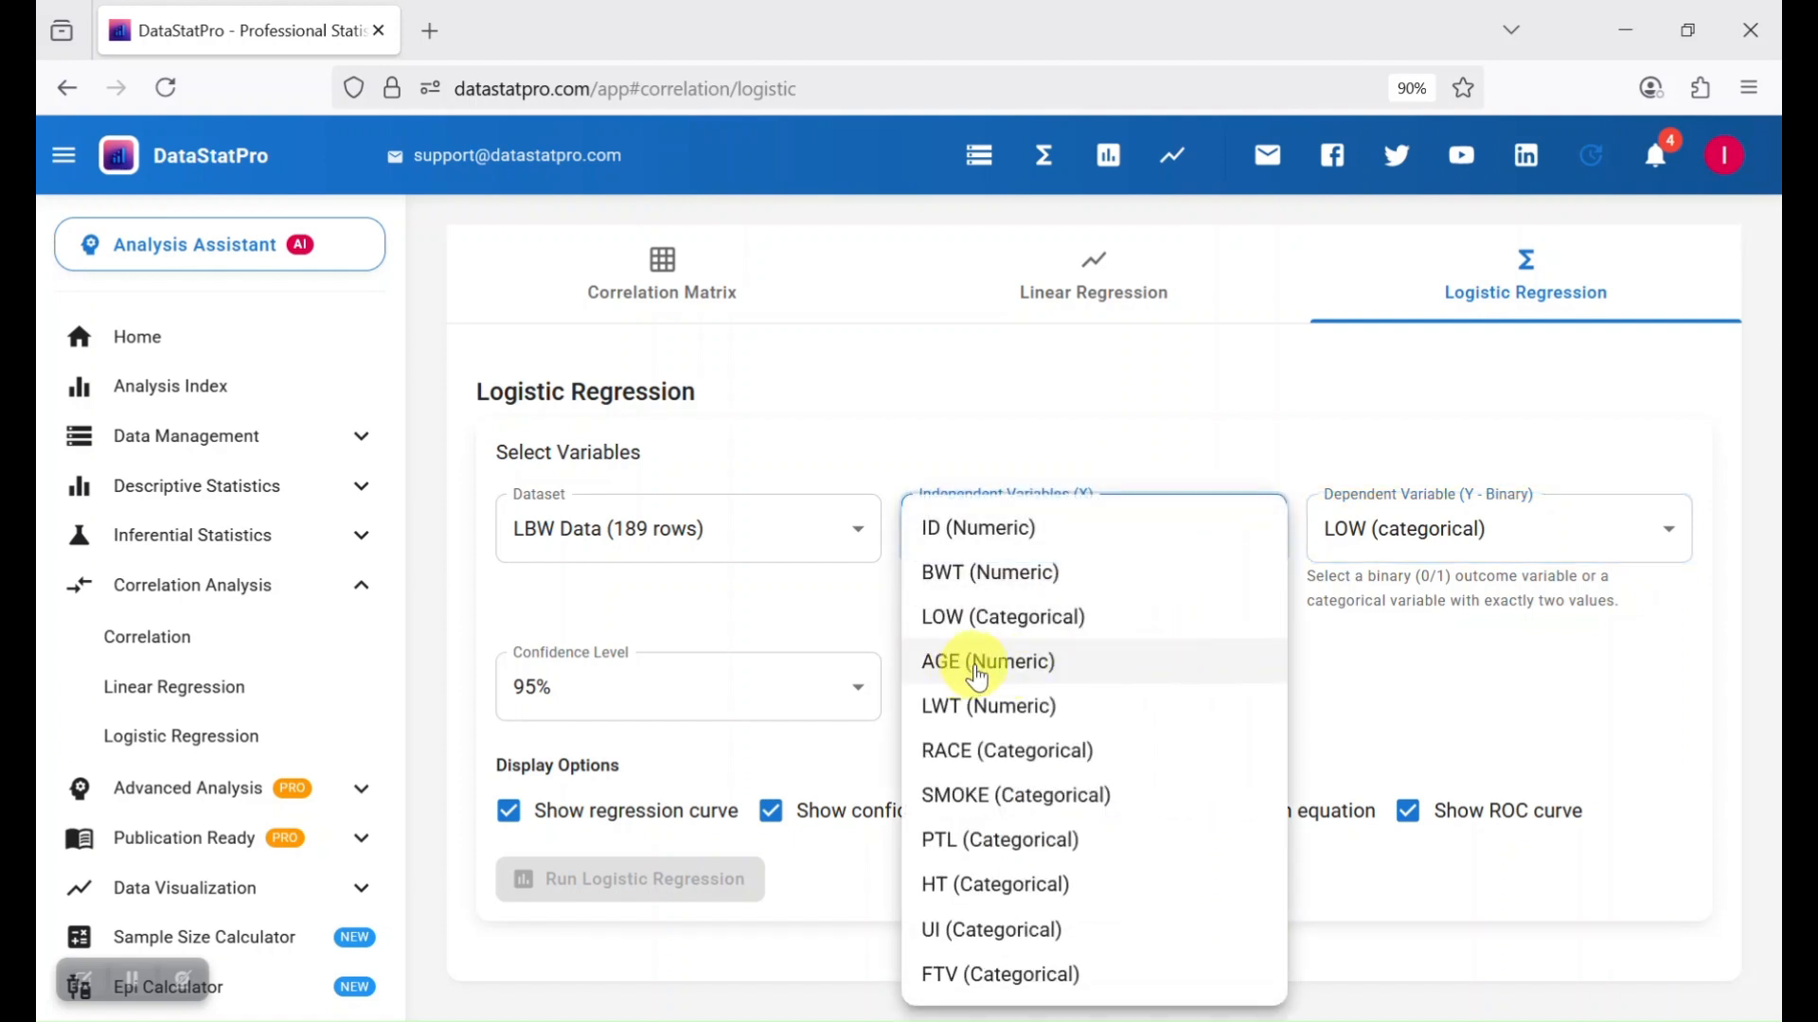
{"action": "left_click", "coordinate": [1006, 675]}
{"action": "left_click", "coordinate": [994, 712]}
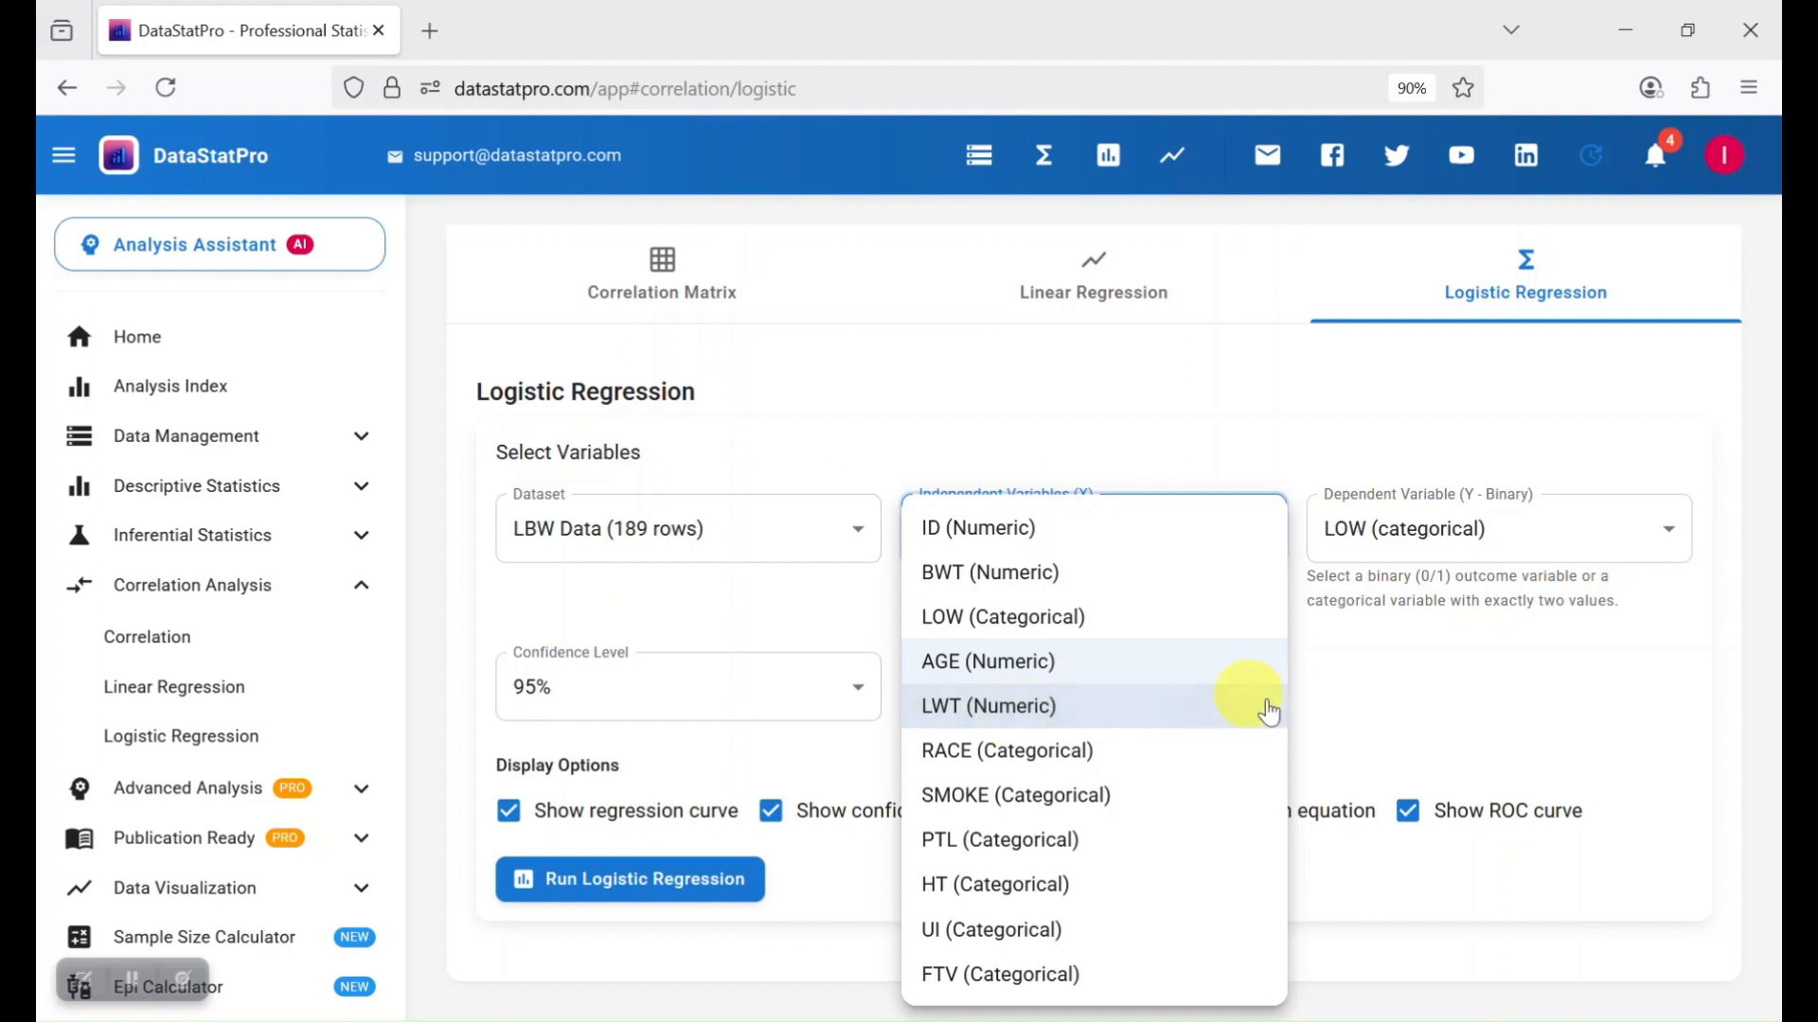
{"action": "left_click", "coordinate": [1021, 769]}
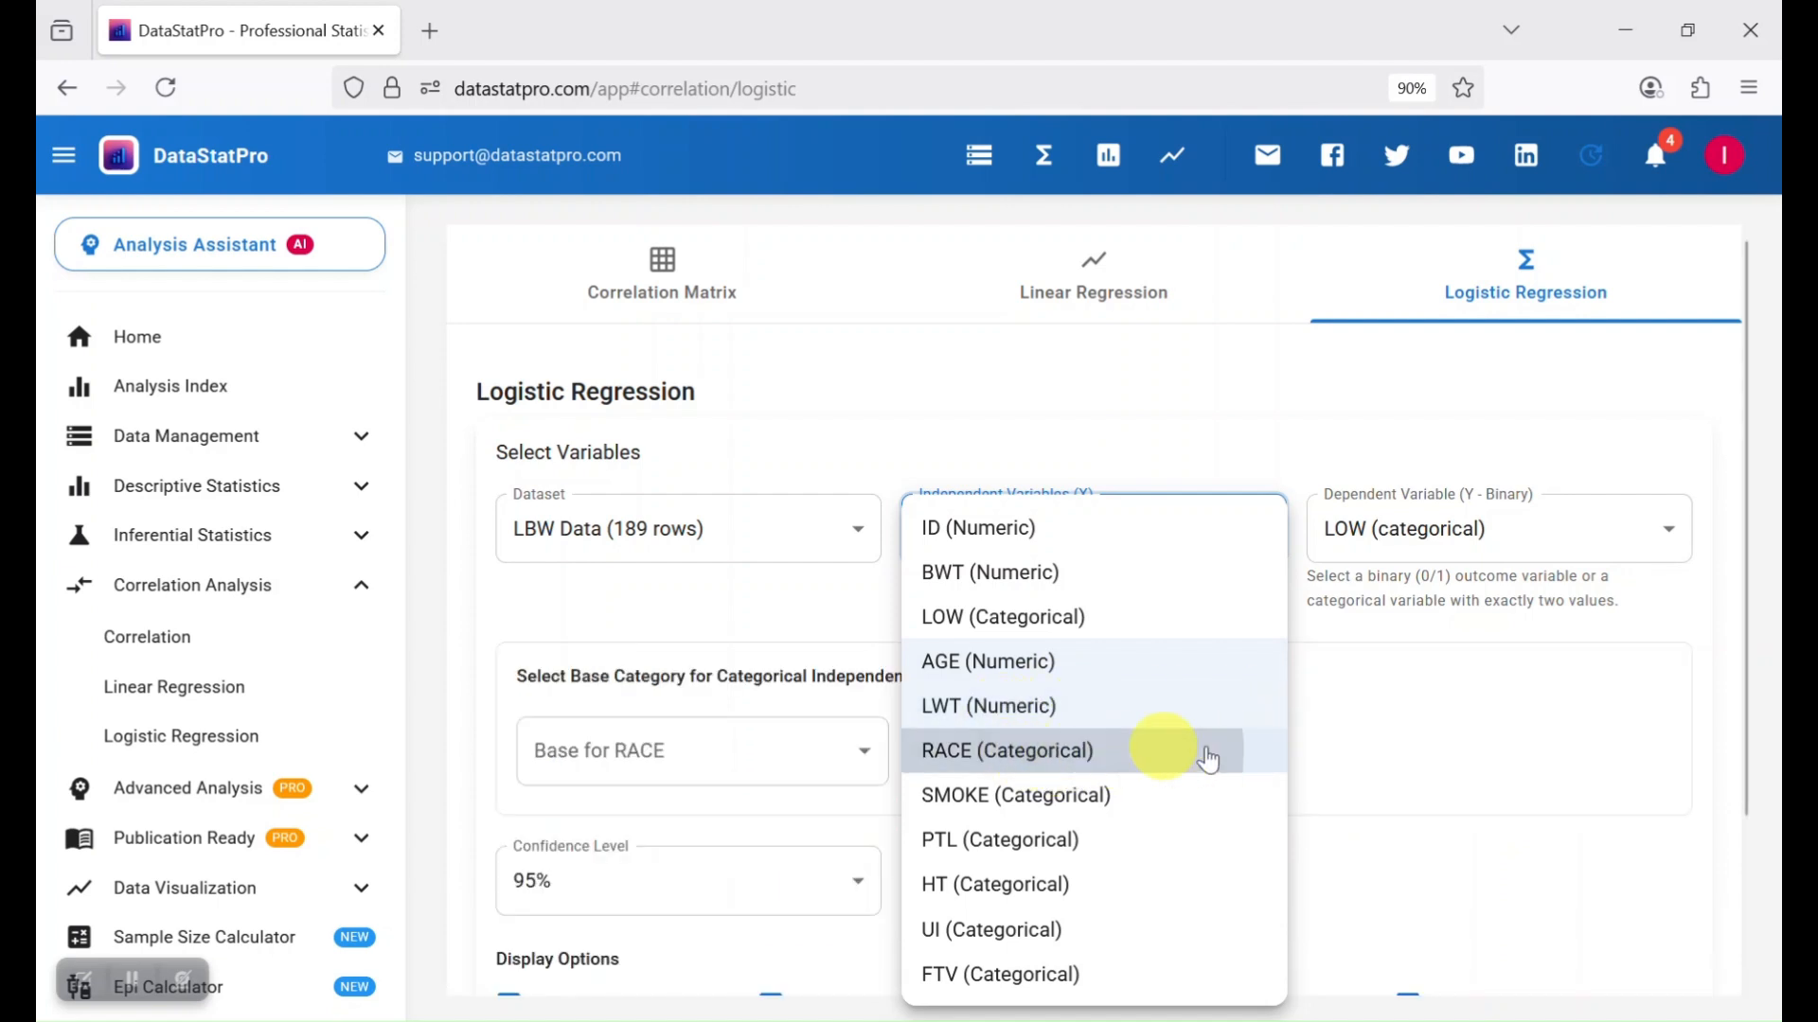
{"action": "left_click", "coordinate": [1036, 798]}
{"action": "left_click", "coordinate": [1018, 897]}
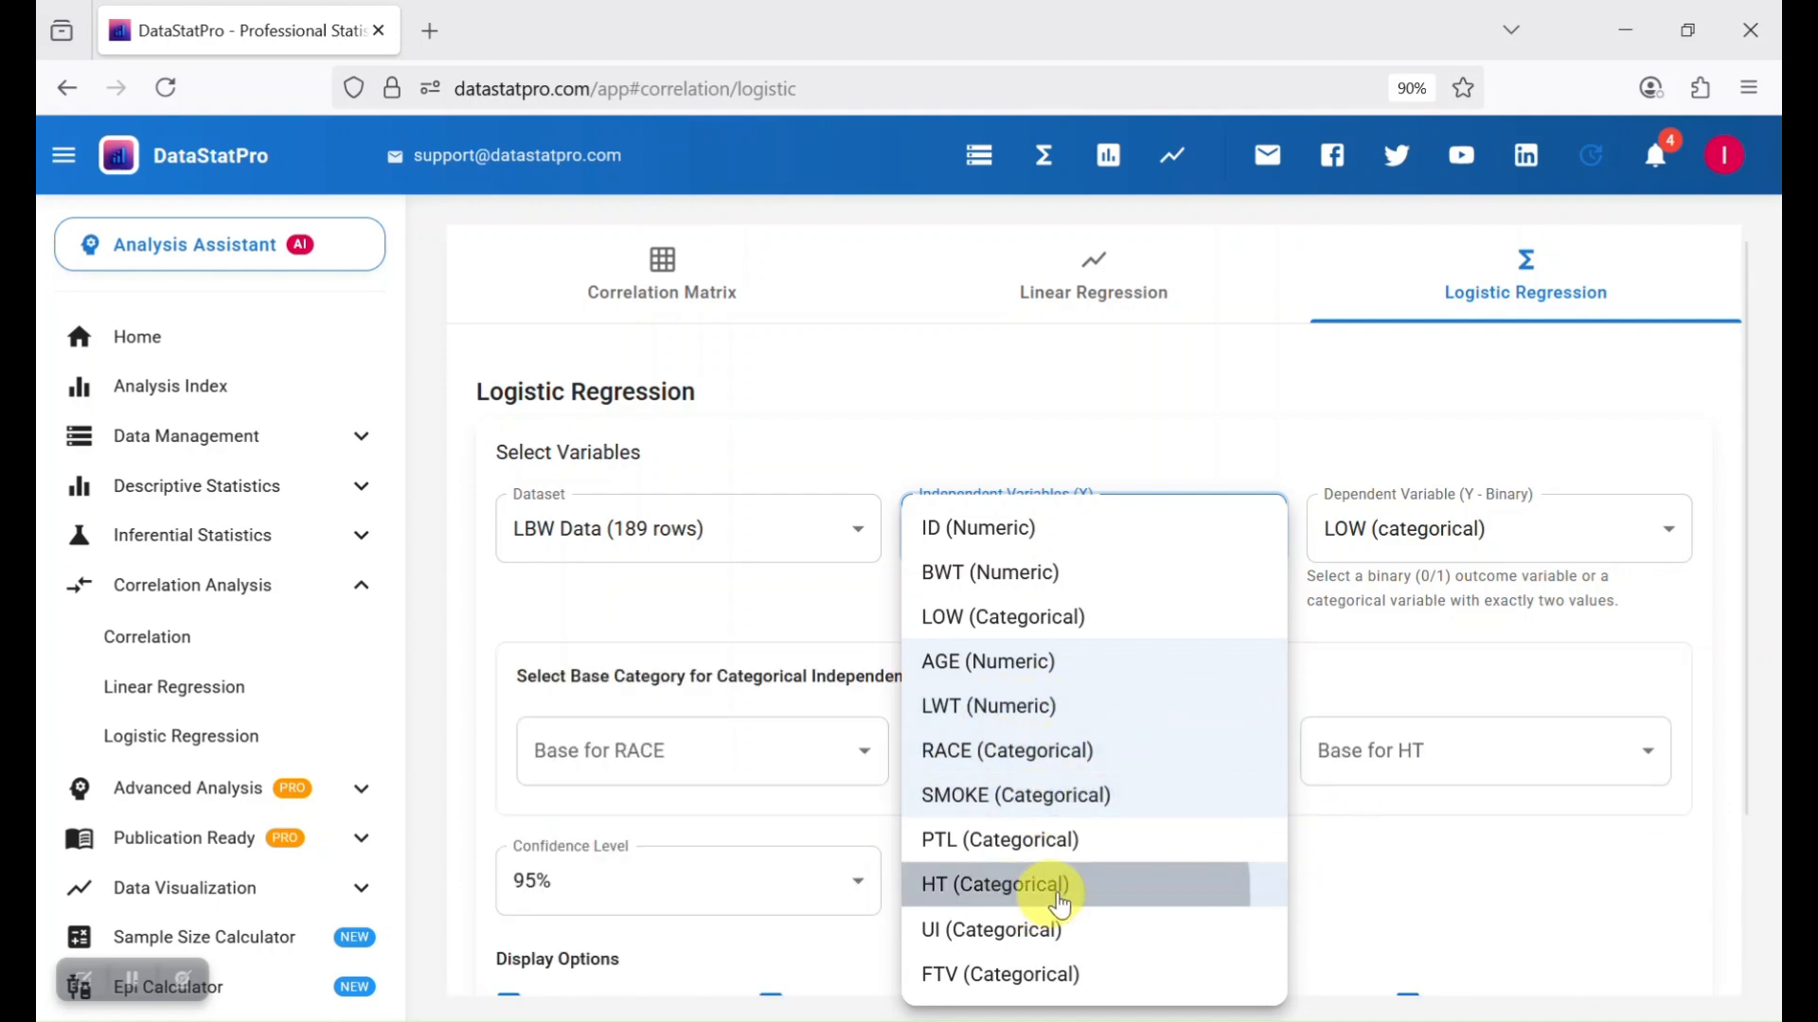
{"action": "left_click", "coordinate": [1034, 938]}
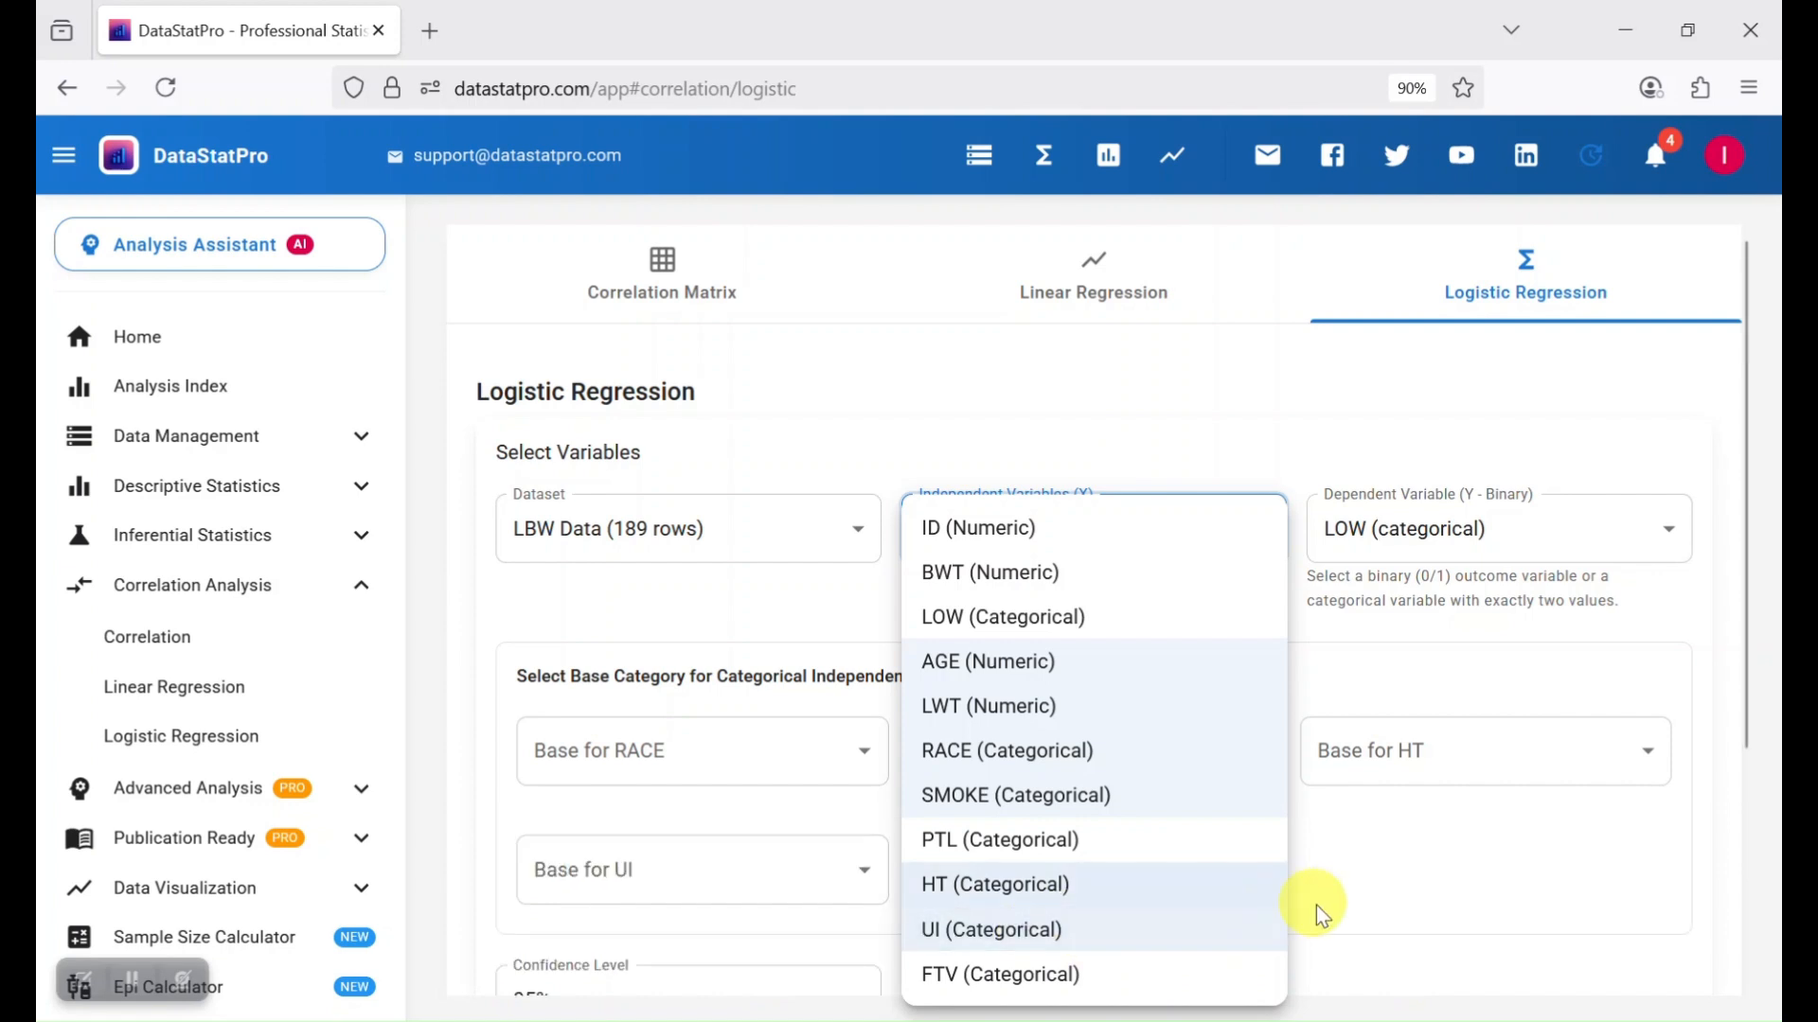
{"action": "left_click", "coordinate": [1046, 973]}
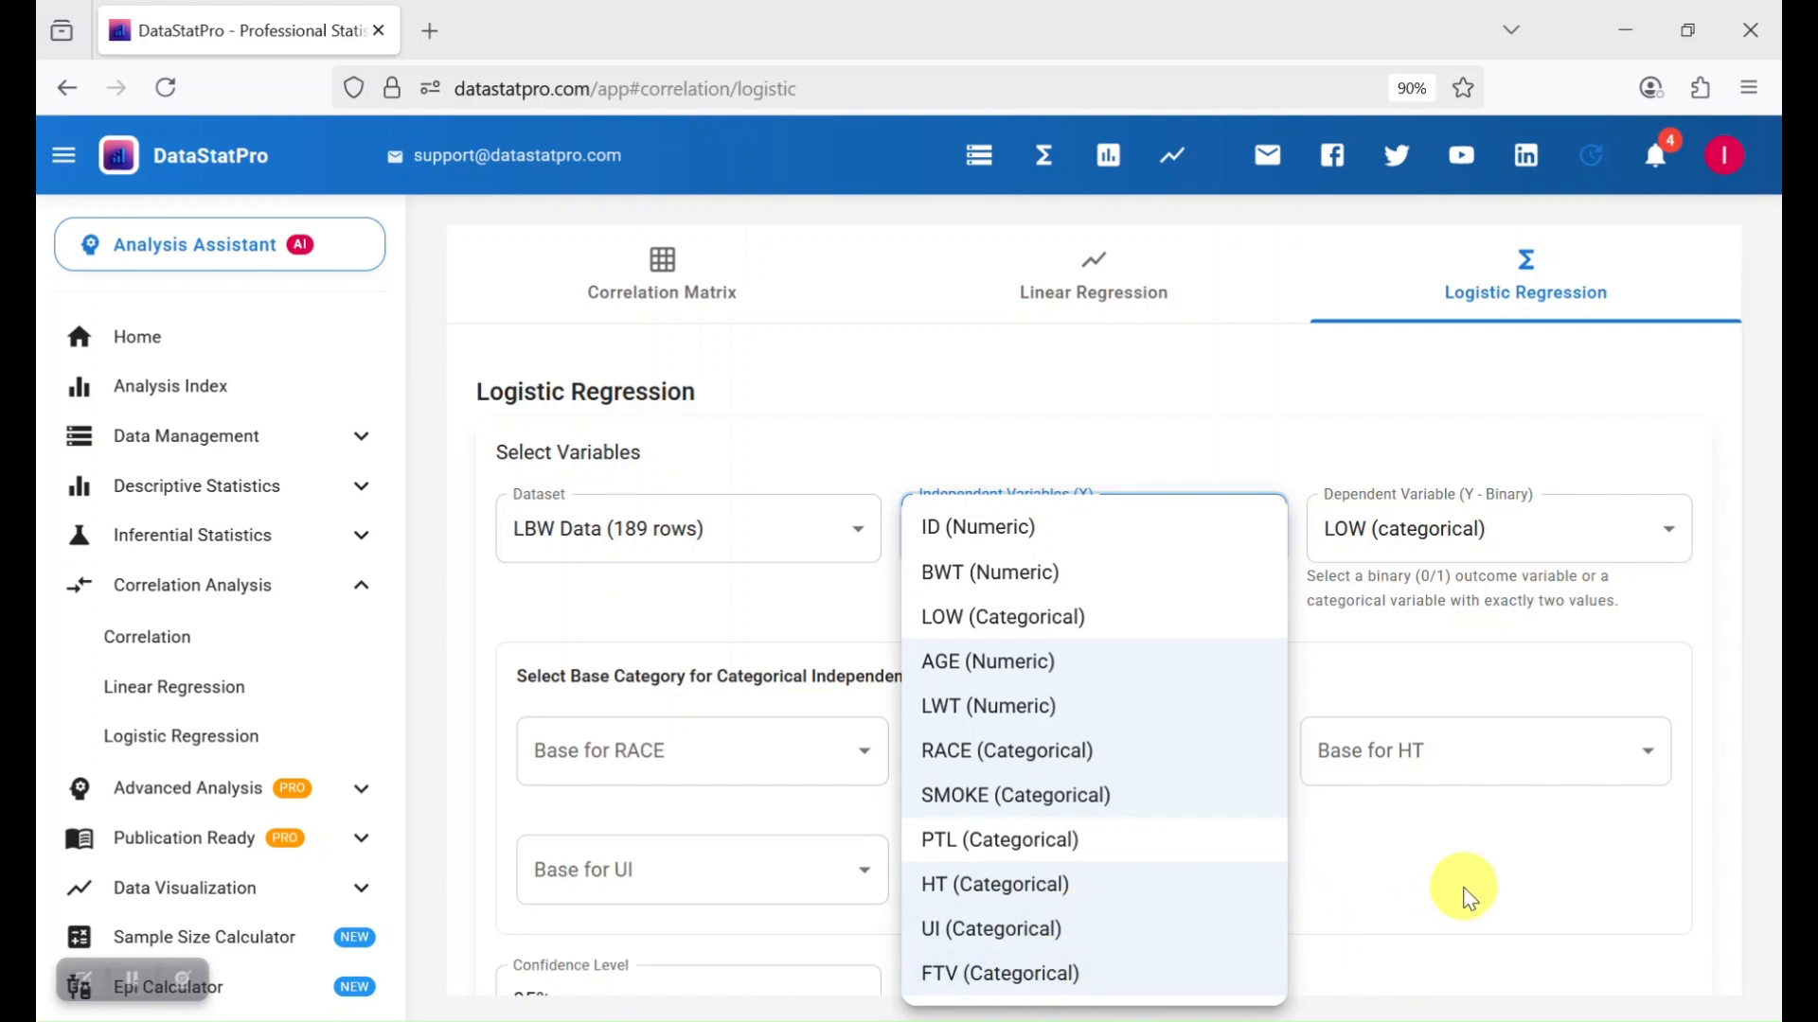
{"action": "left_click", "coordinate": [1404, 880]}
- Set the base categories to Others for RACE, No for SMOKE, HT and UI, and No visit for FTV
{"action": "scroll", "coordinate": [1404, 880], "scroll_direction": "down", "scroll_amount": 2}
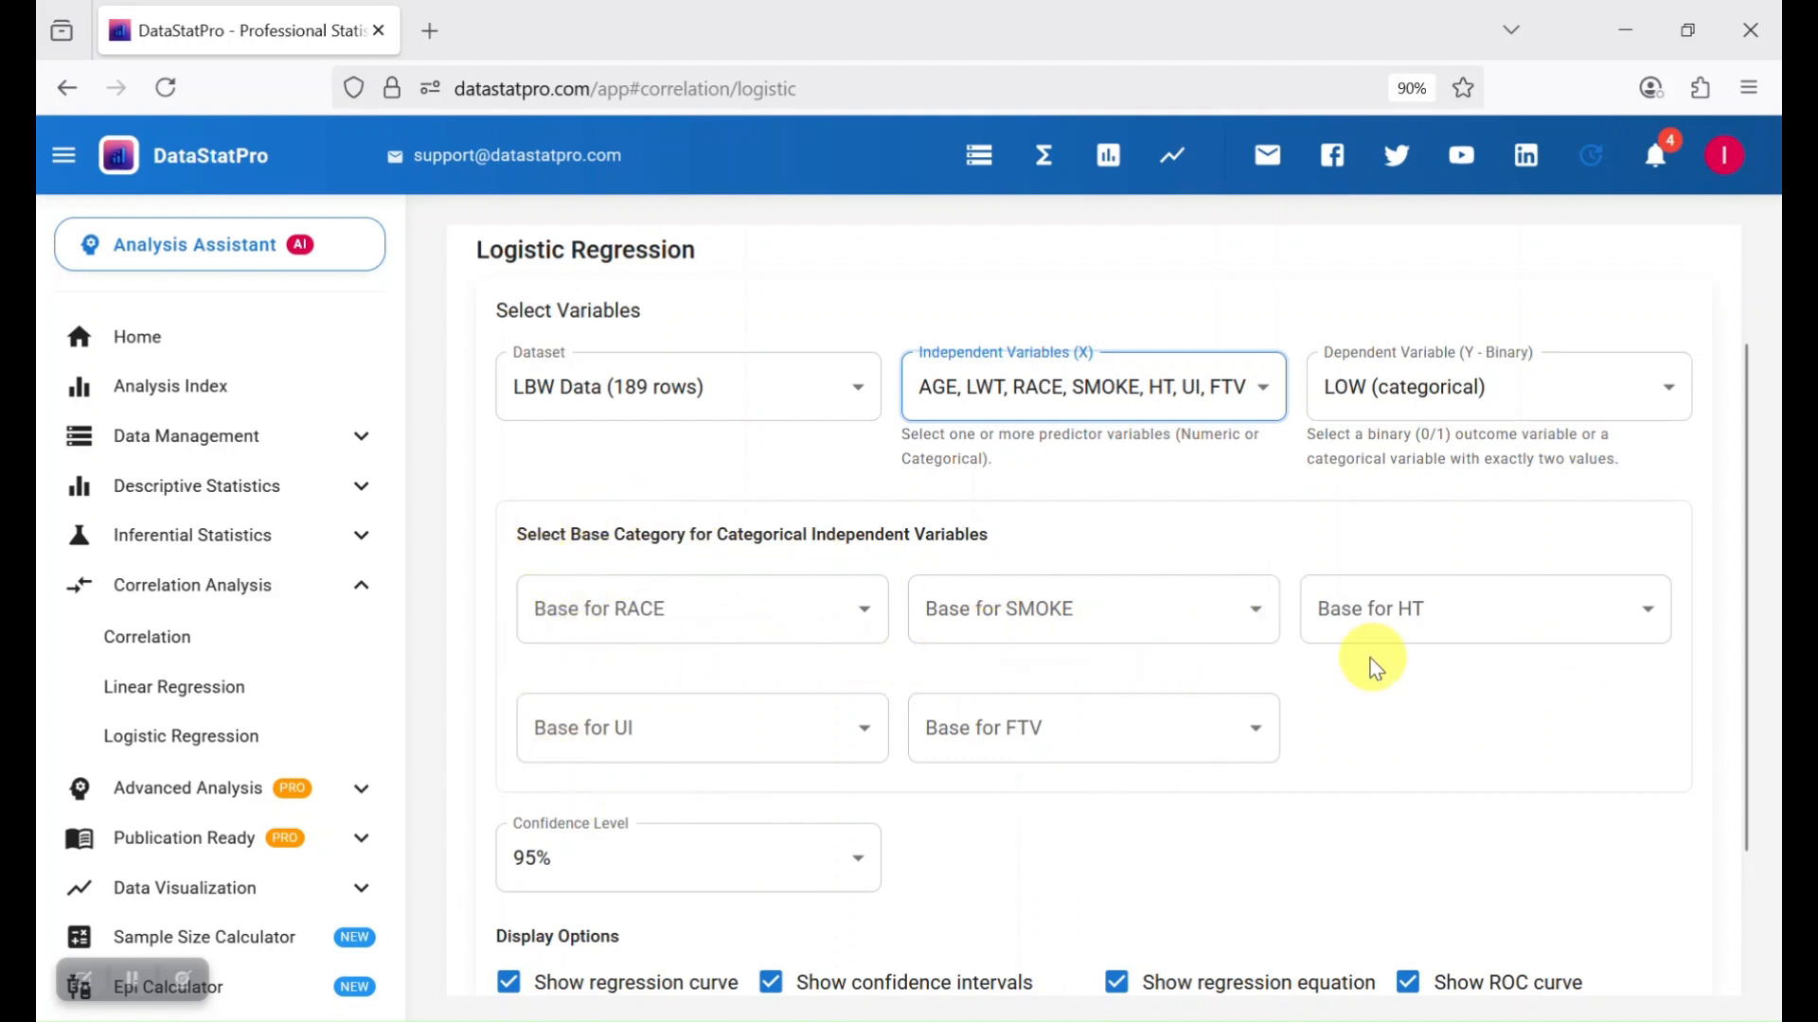
{"action": "left_click", "coordinate": [848, 621]}
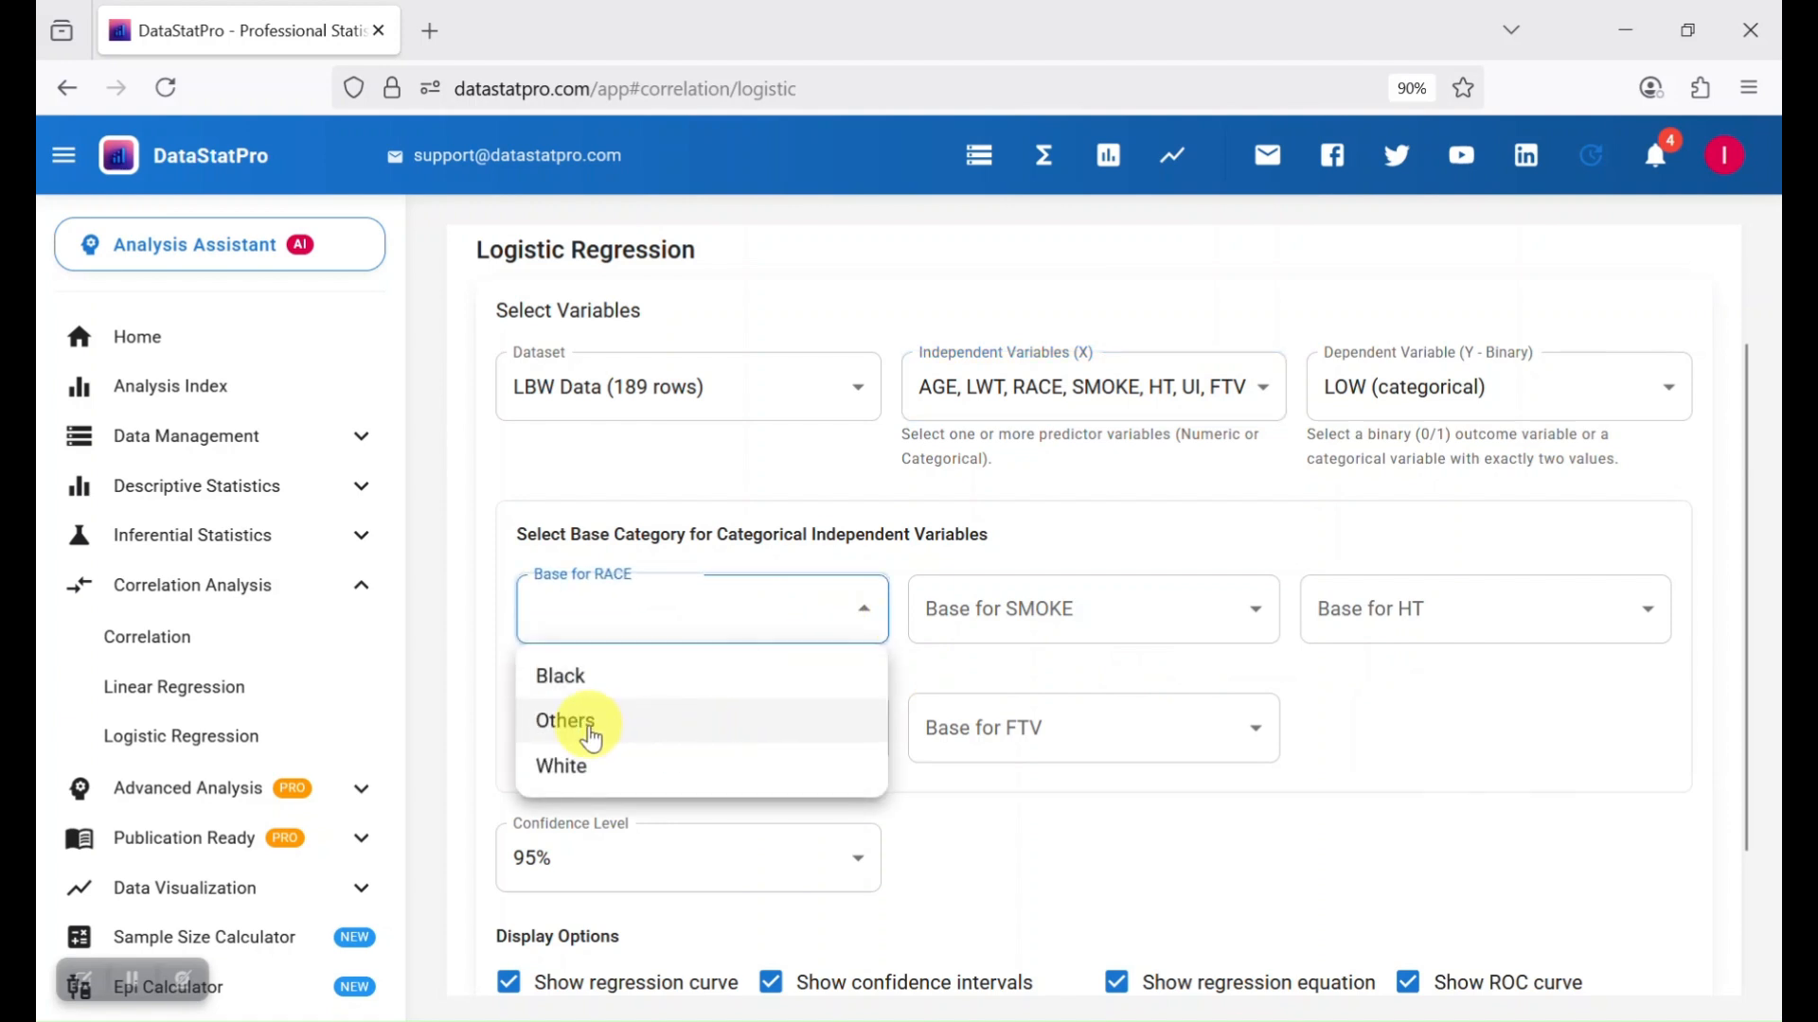
{"action": "left_click", "coordinate": [639, 738]}
{"action": "left_click", "coordinate": [1151, 611]}
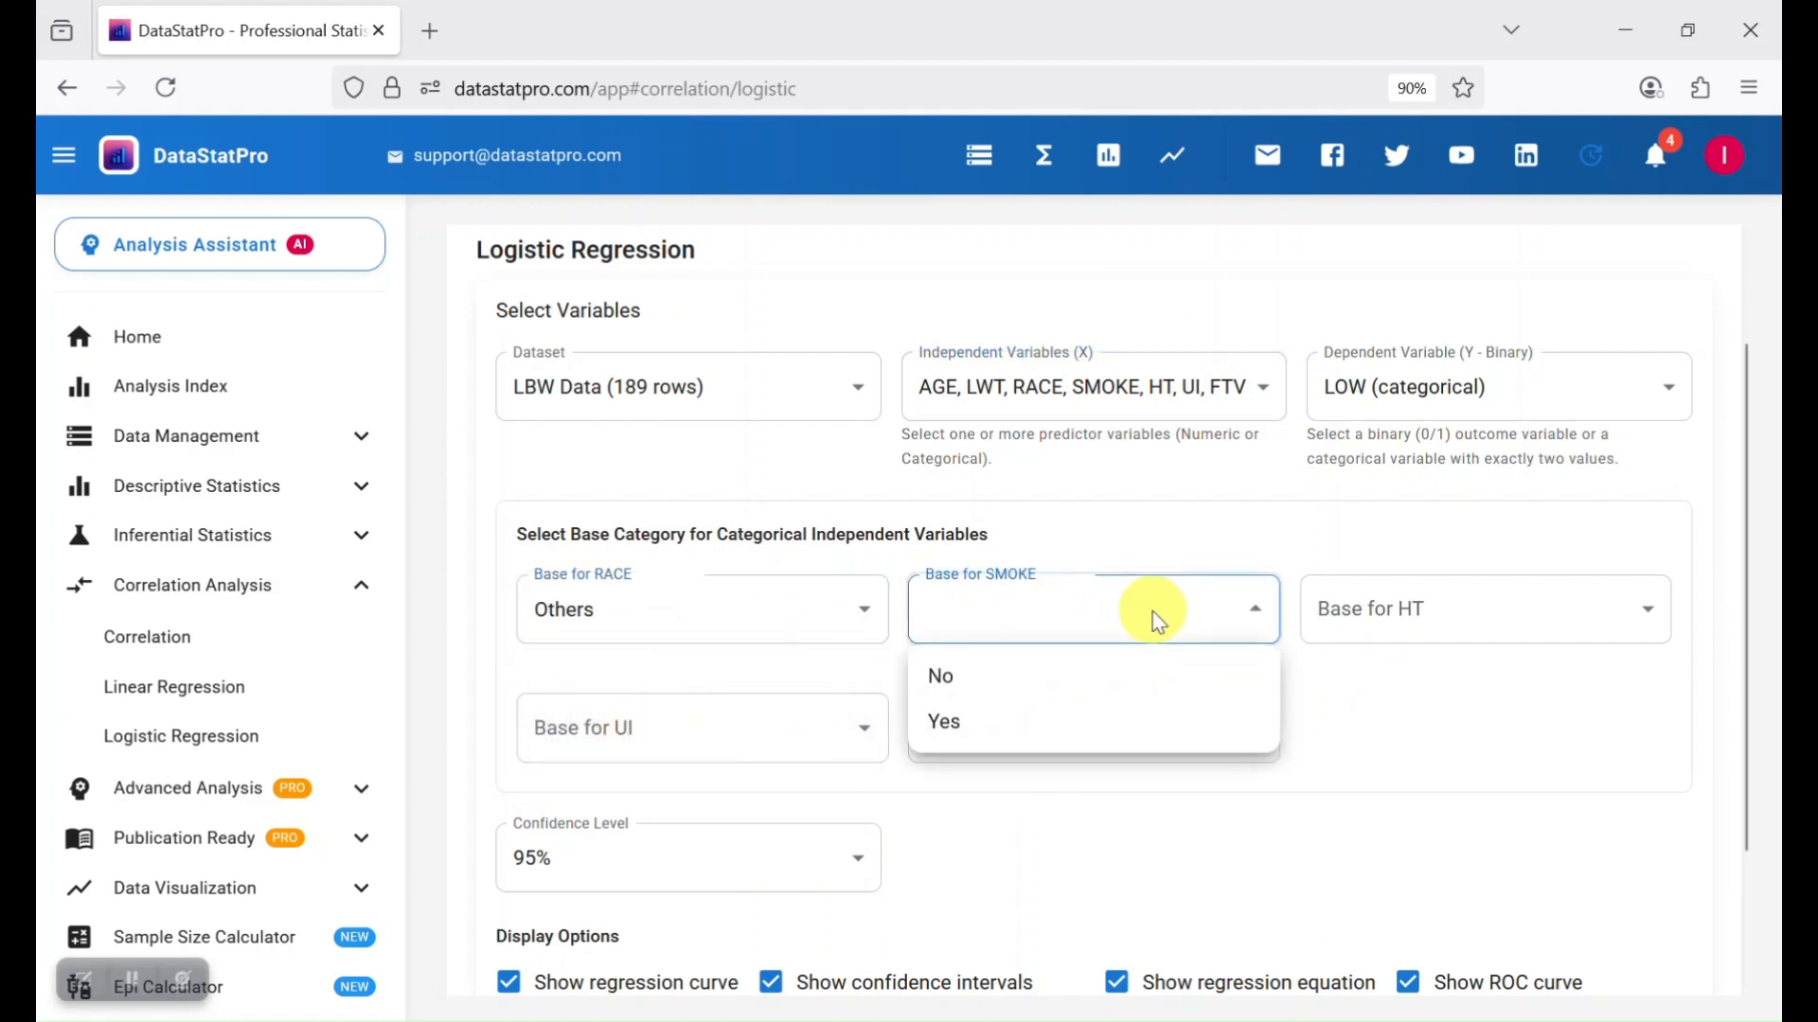
{"action": "left_click", "coordinate": [1084, 693]}
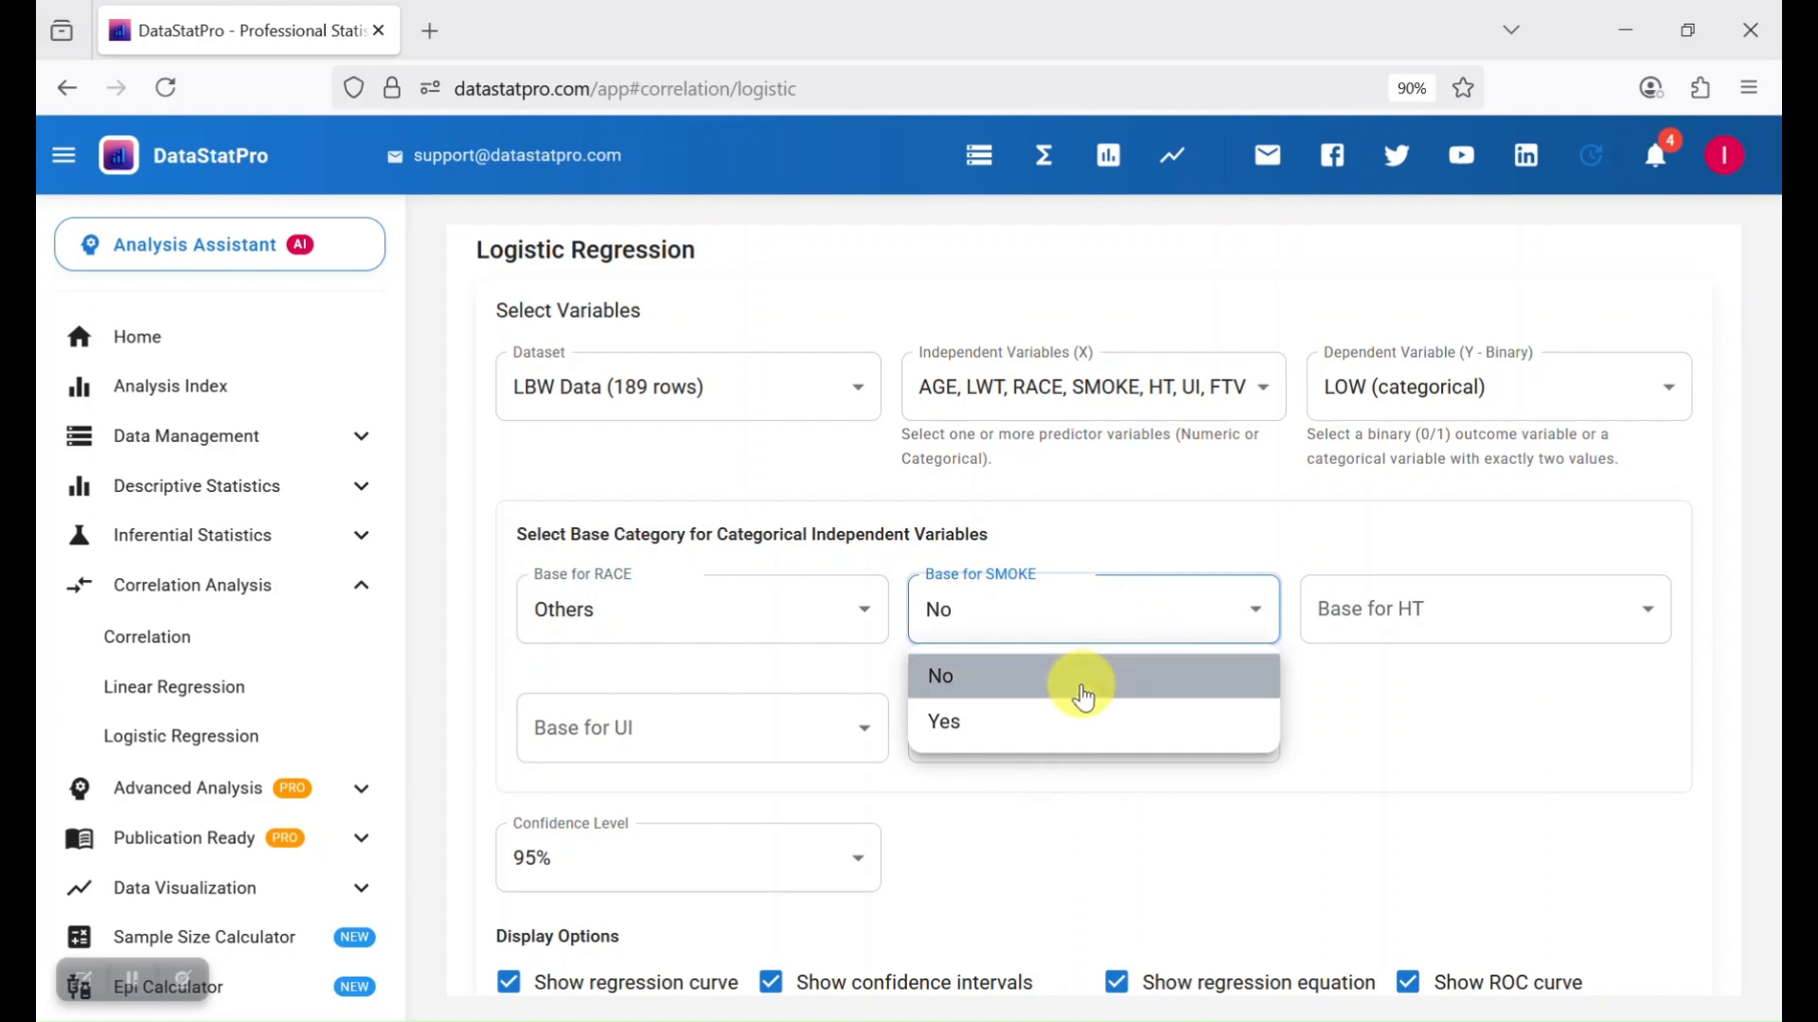
{"action": "left_click", "coordinate": [1518, 615]}
{"action": "left_click", "coordinate": [1425, 676]}
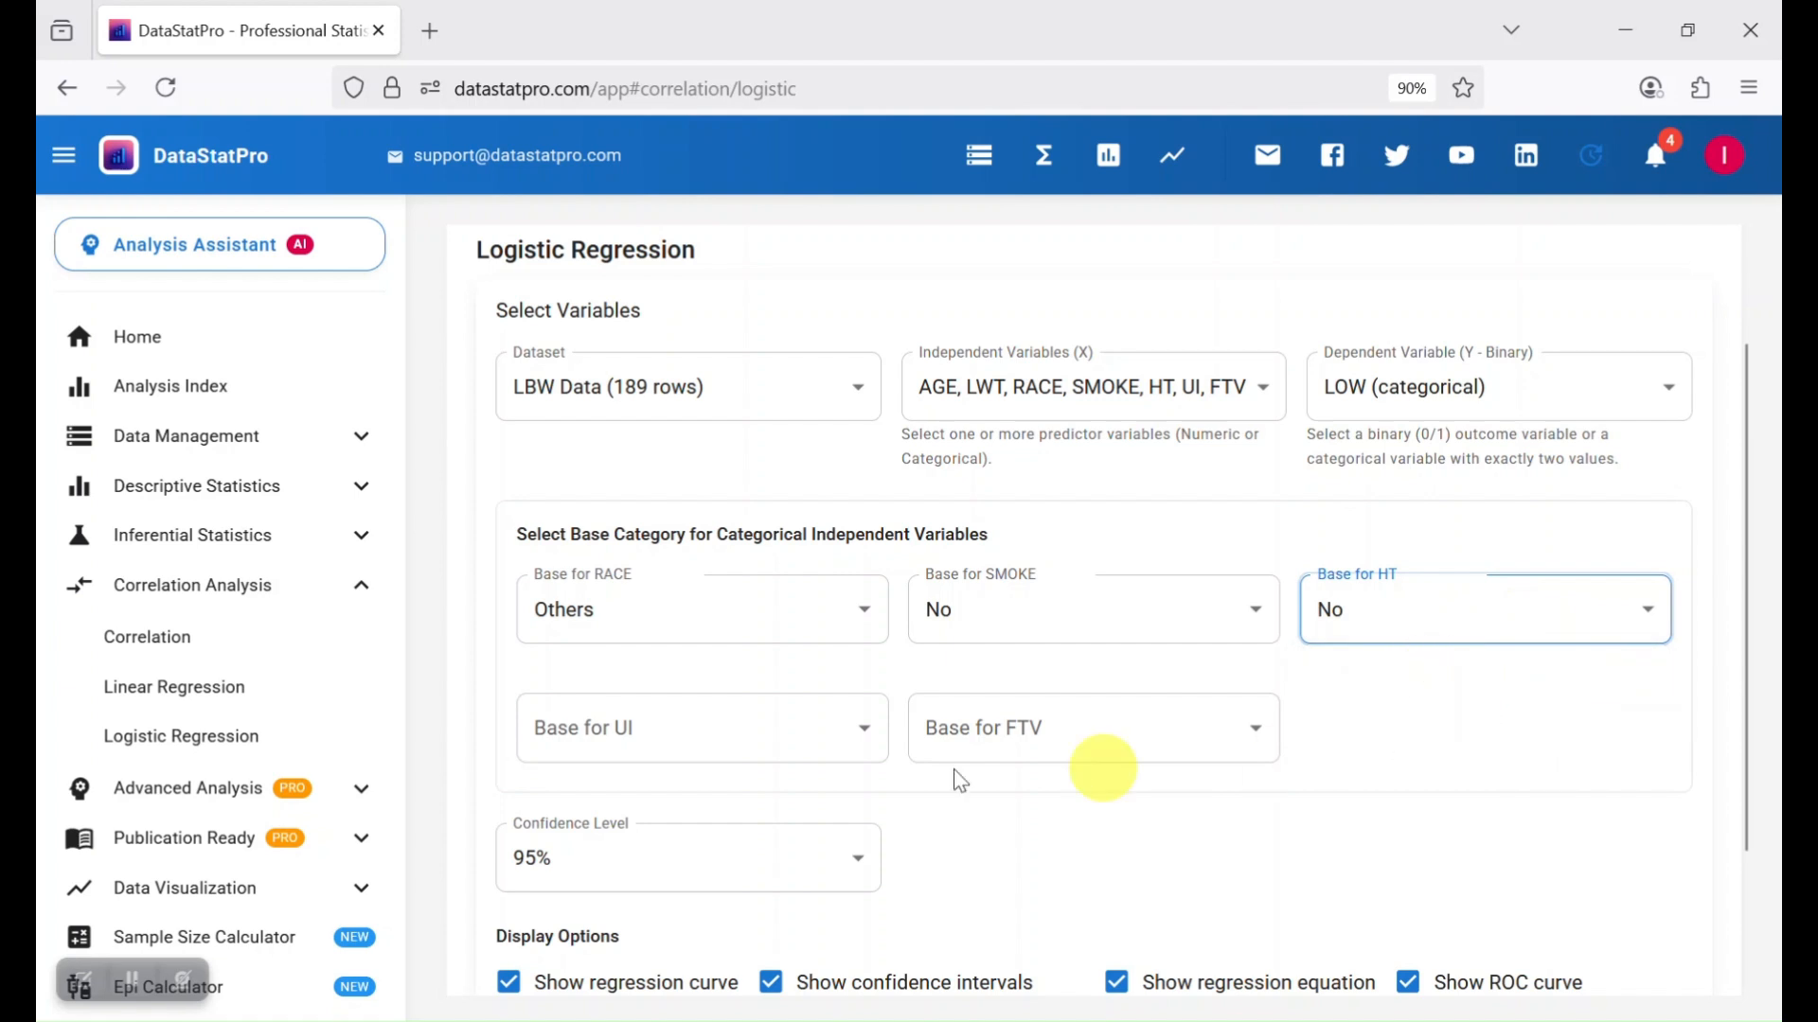
{"action": "left_click", "coordinate": [748, 754]}
{"action": "left_click", "coordinate": [705, 798]}
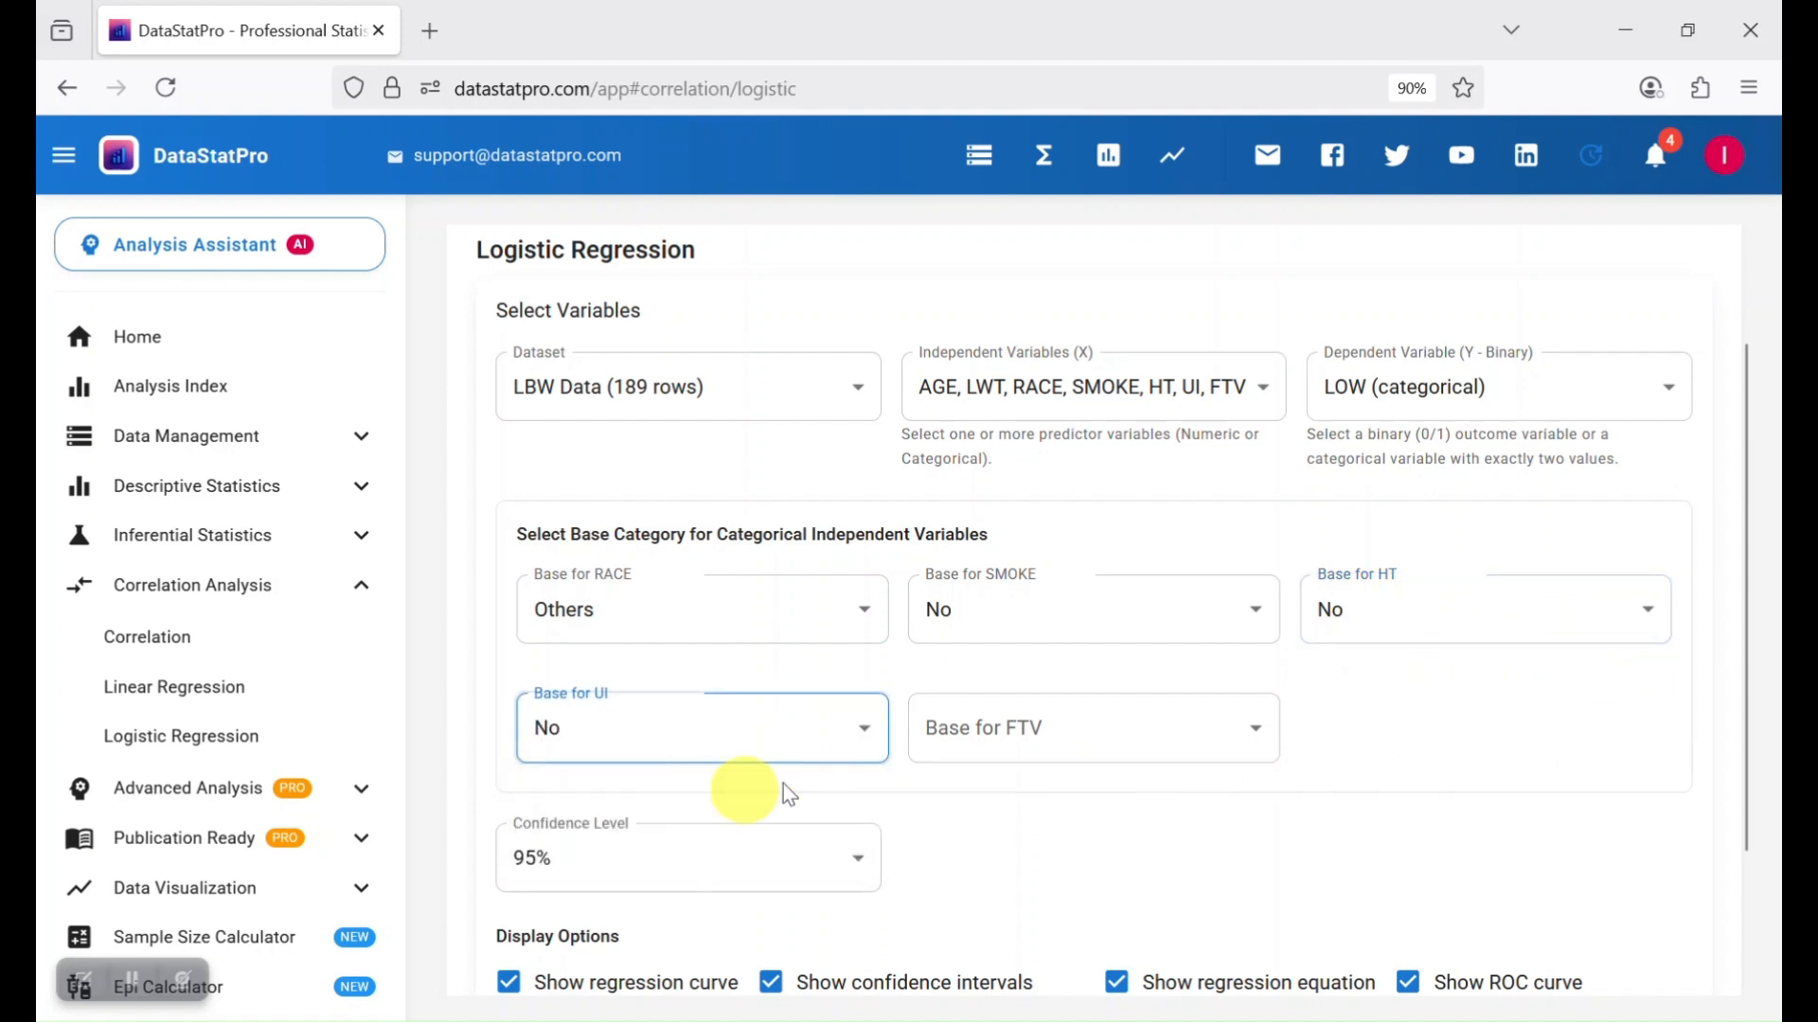
{"action": "left_click", "coordinate": [1139, 734]}
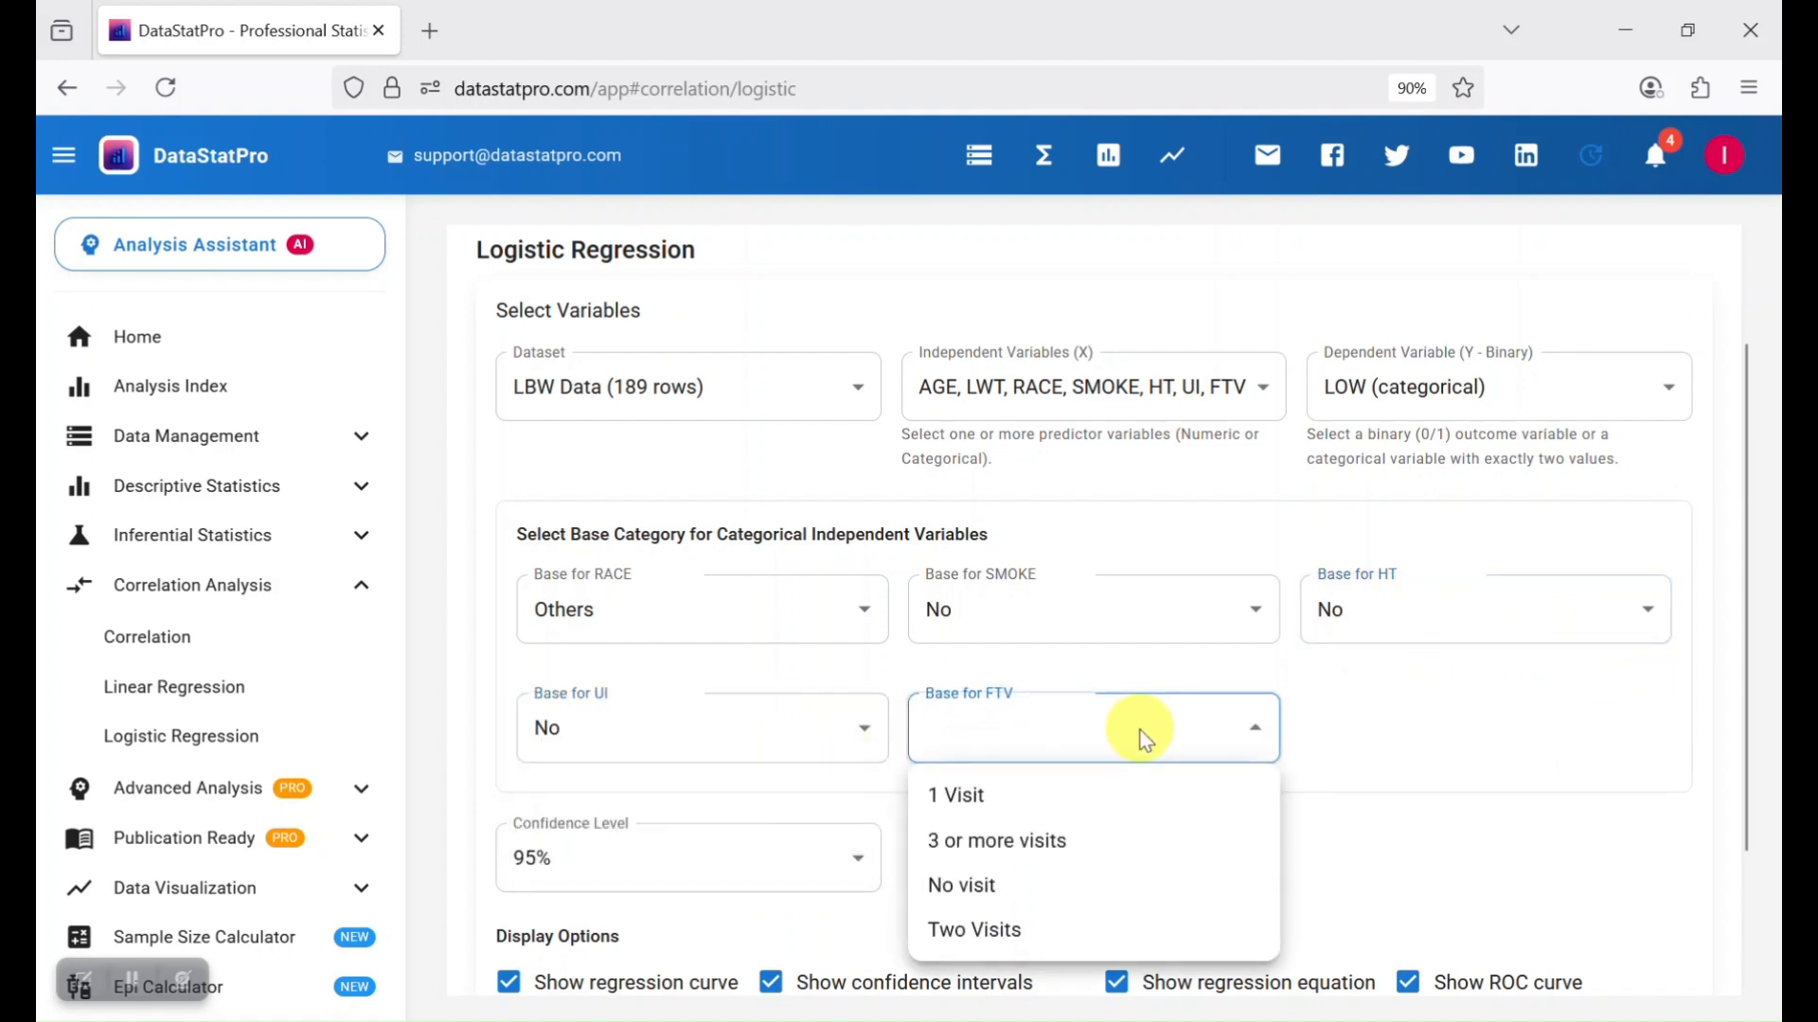
{"action": "left_click", "coordinate": [1040, 895]}
- Run the logistic regression with the chosen variables and base categories
{"action": "scroll", "coordinate": [1433, 753], "scroll_direction": "down", "scroll_amount": 1}
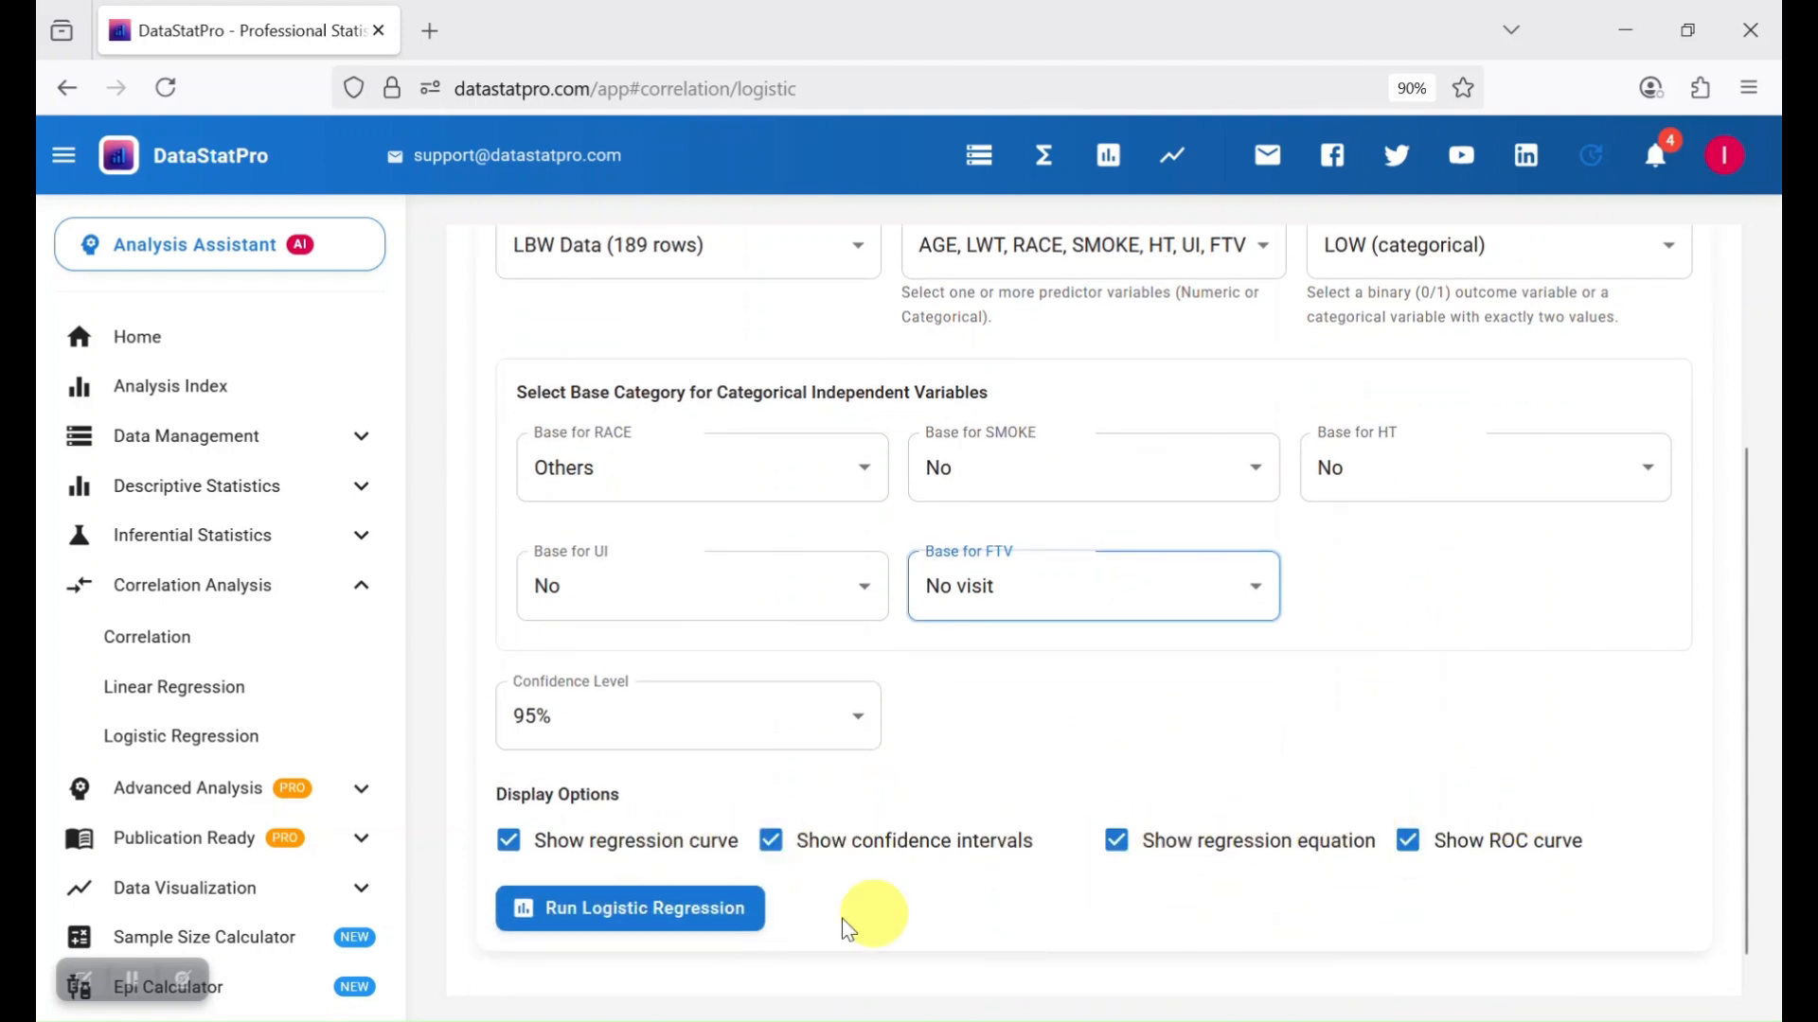
{"action": "left_click", "coordinate": [678, 909]}
{"action": "scroll", "coordinate": [1272, 658], "scroll_direction": "down", "scroll_amount": 1}
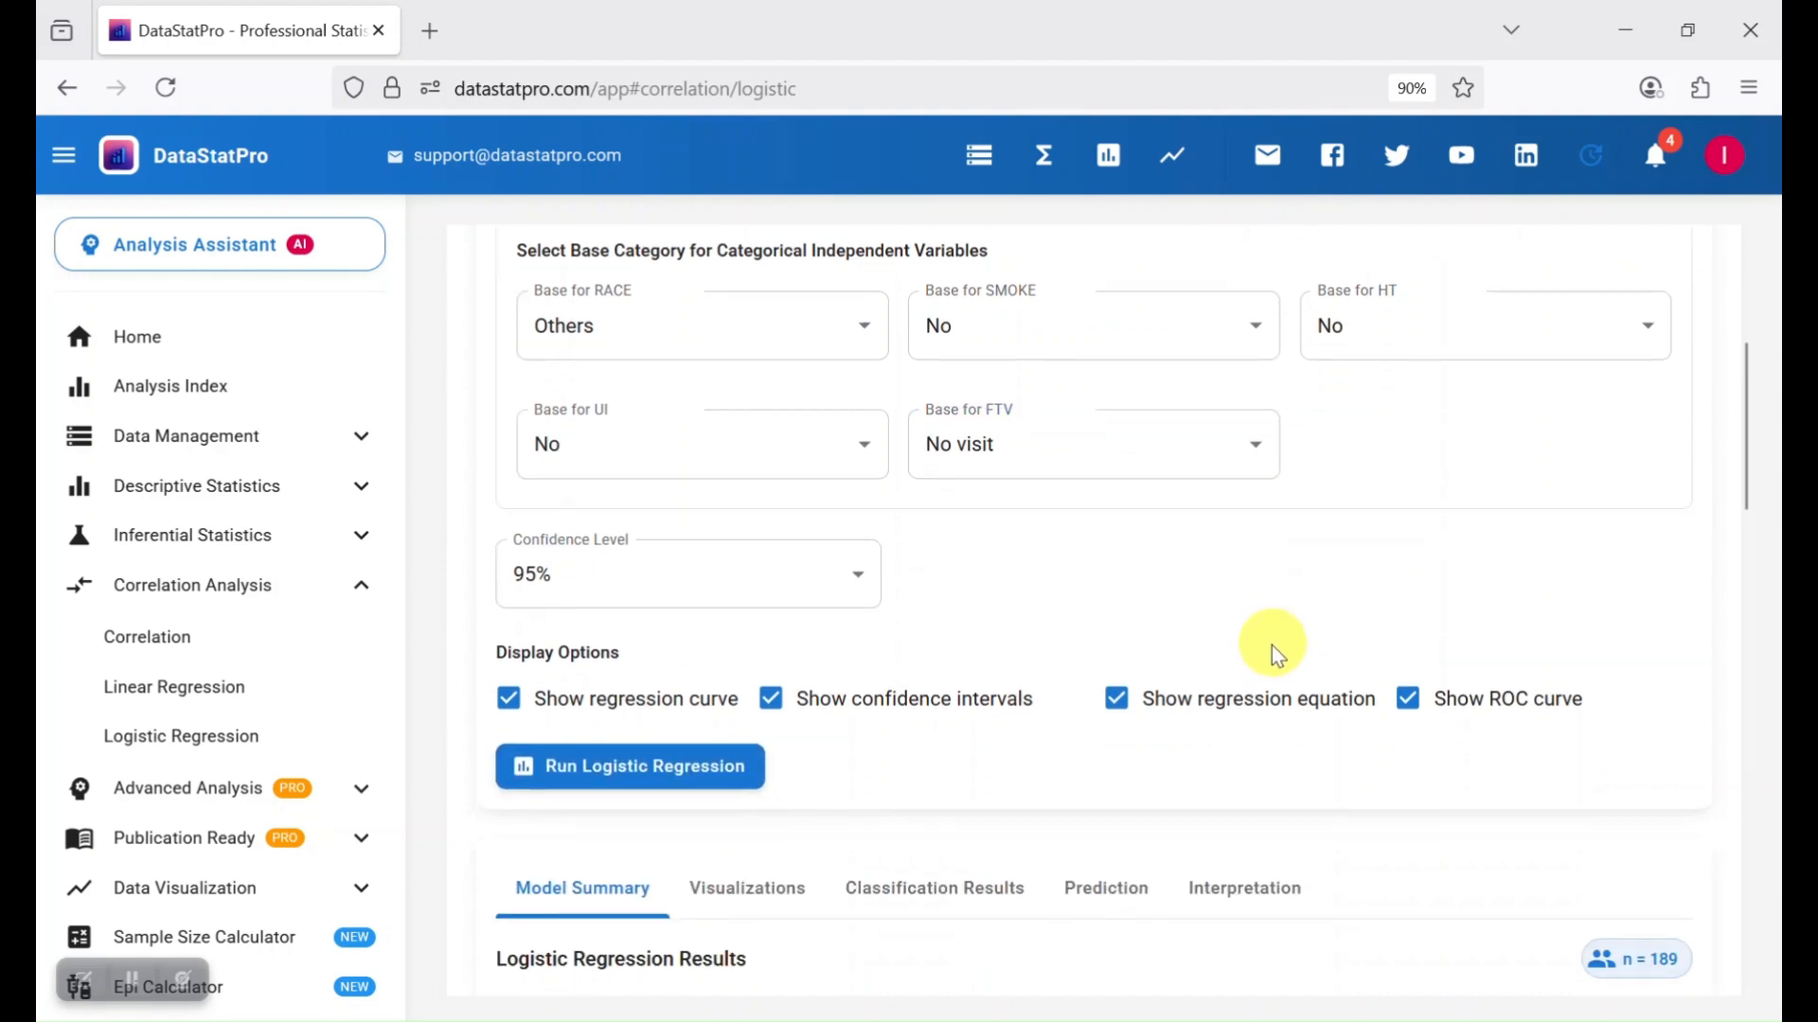
- Examine the model summary, including the overview, performance statistics, coefficients table and logistic regression equation
{"action": "scroll", "coordinate": [1275, 653], "scroll_direction": "down", "scroll_amount": 5}
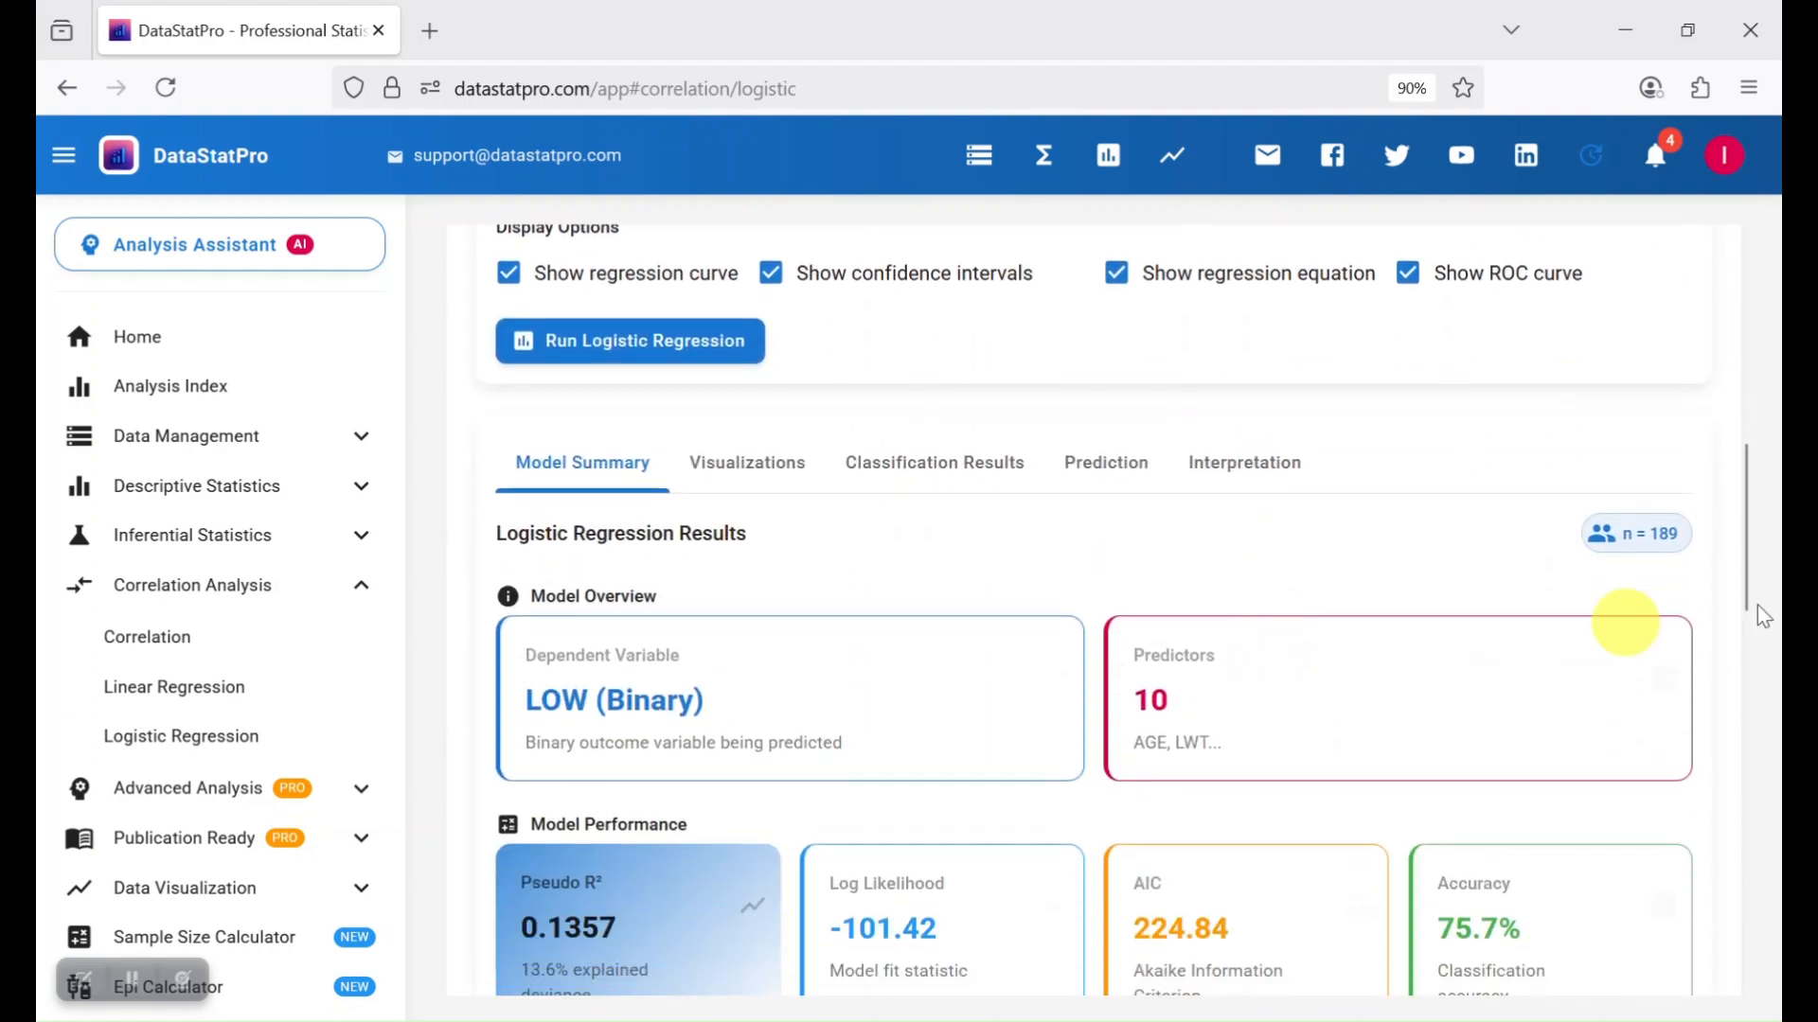
{"action": "scroll", "coordinate": [1738, 576], "scroll_direction": "down", "scroll_amount": 2}
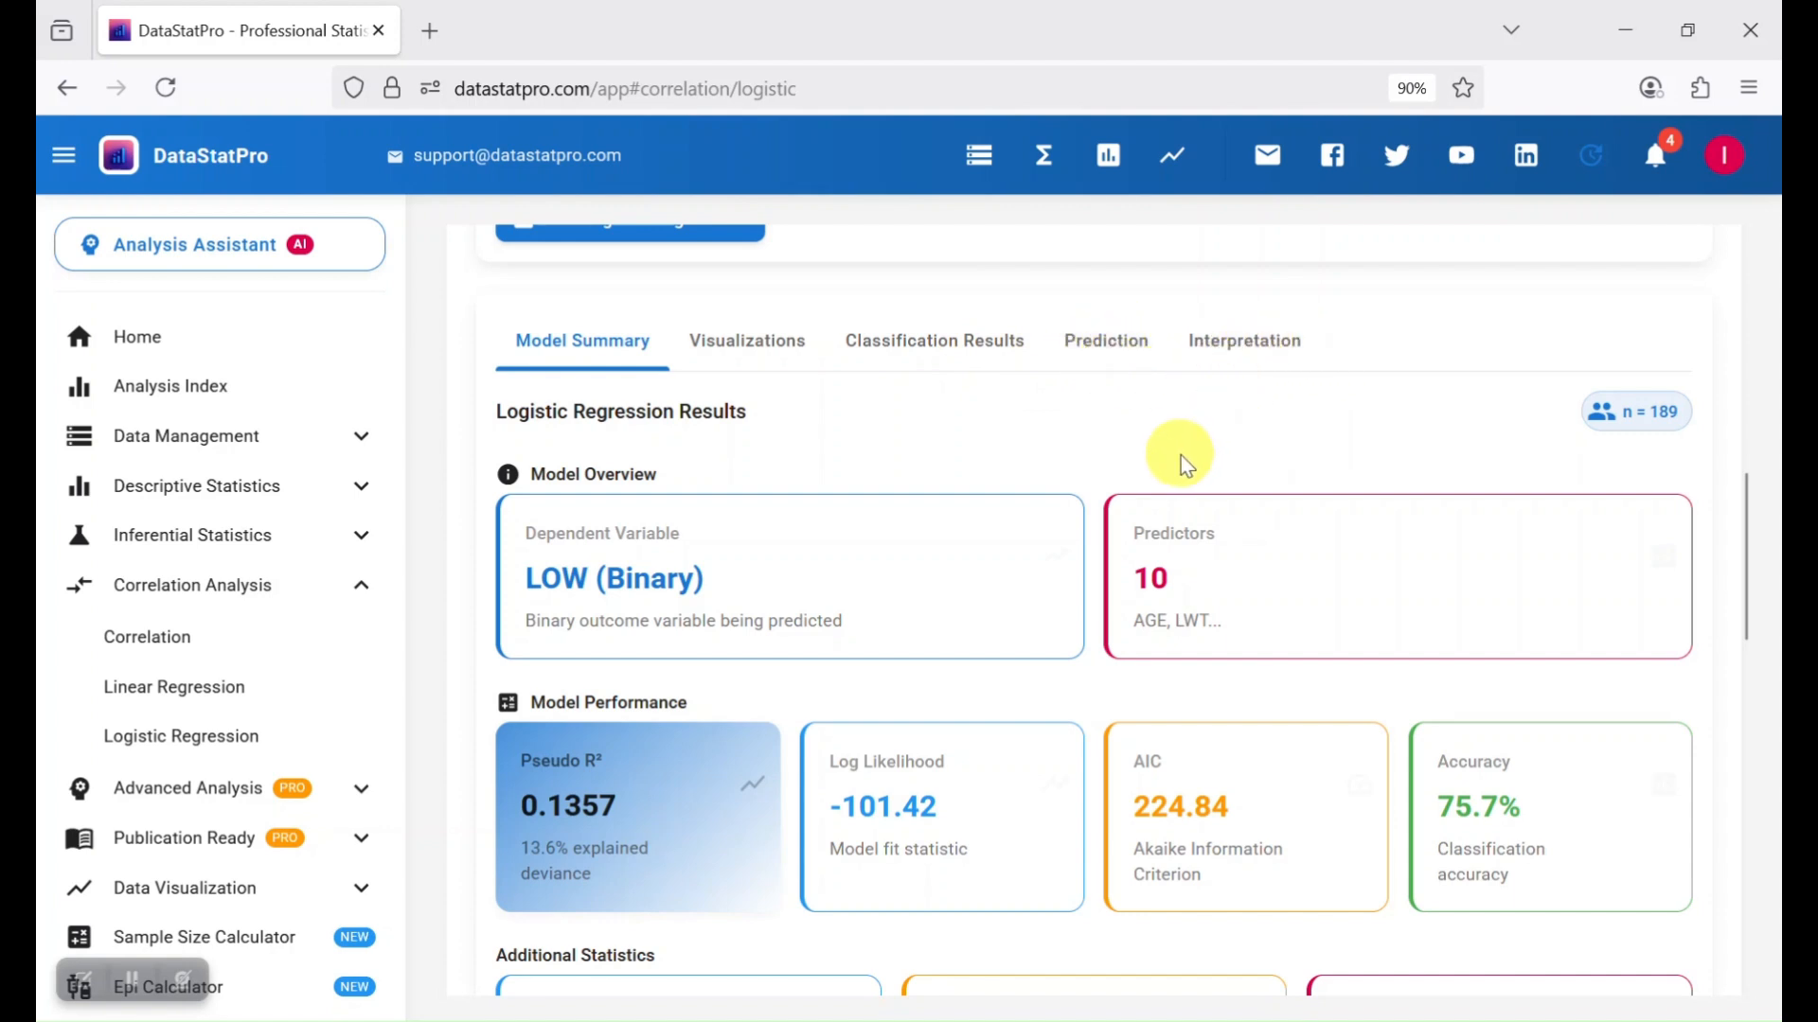
{"action": "scroll", "coordinate": [1177, 458], "scroll_direction": "down", "scroll_amount": 2}
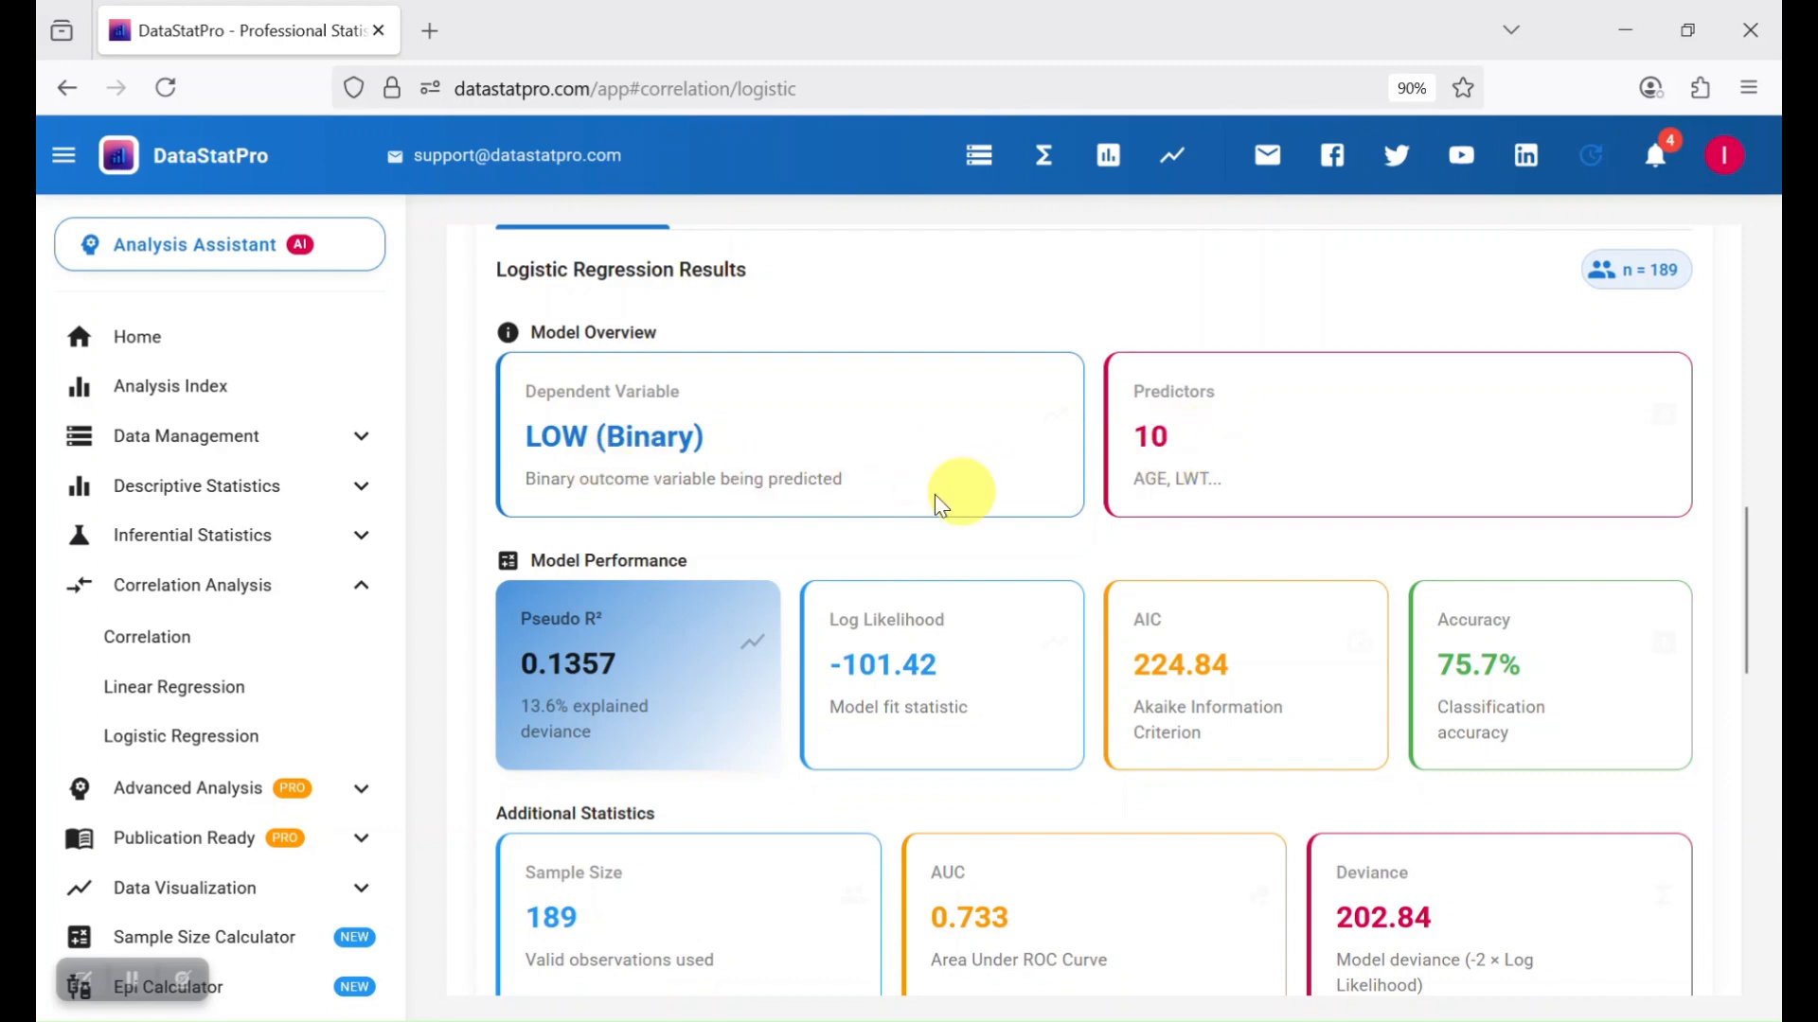
{"action": "scroll", "coordinate": [626, 482], "scroll_direction": "down", "scroll_amount": 2}
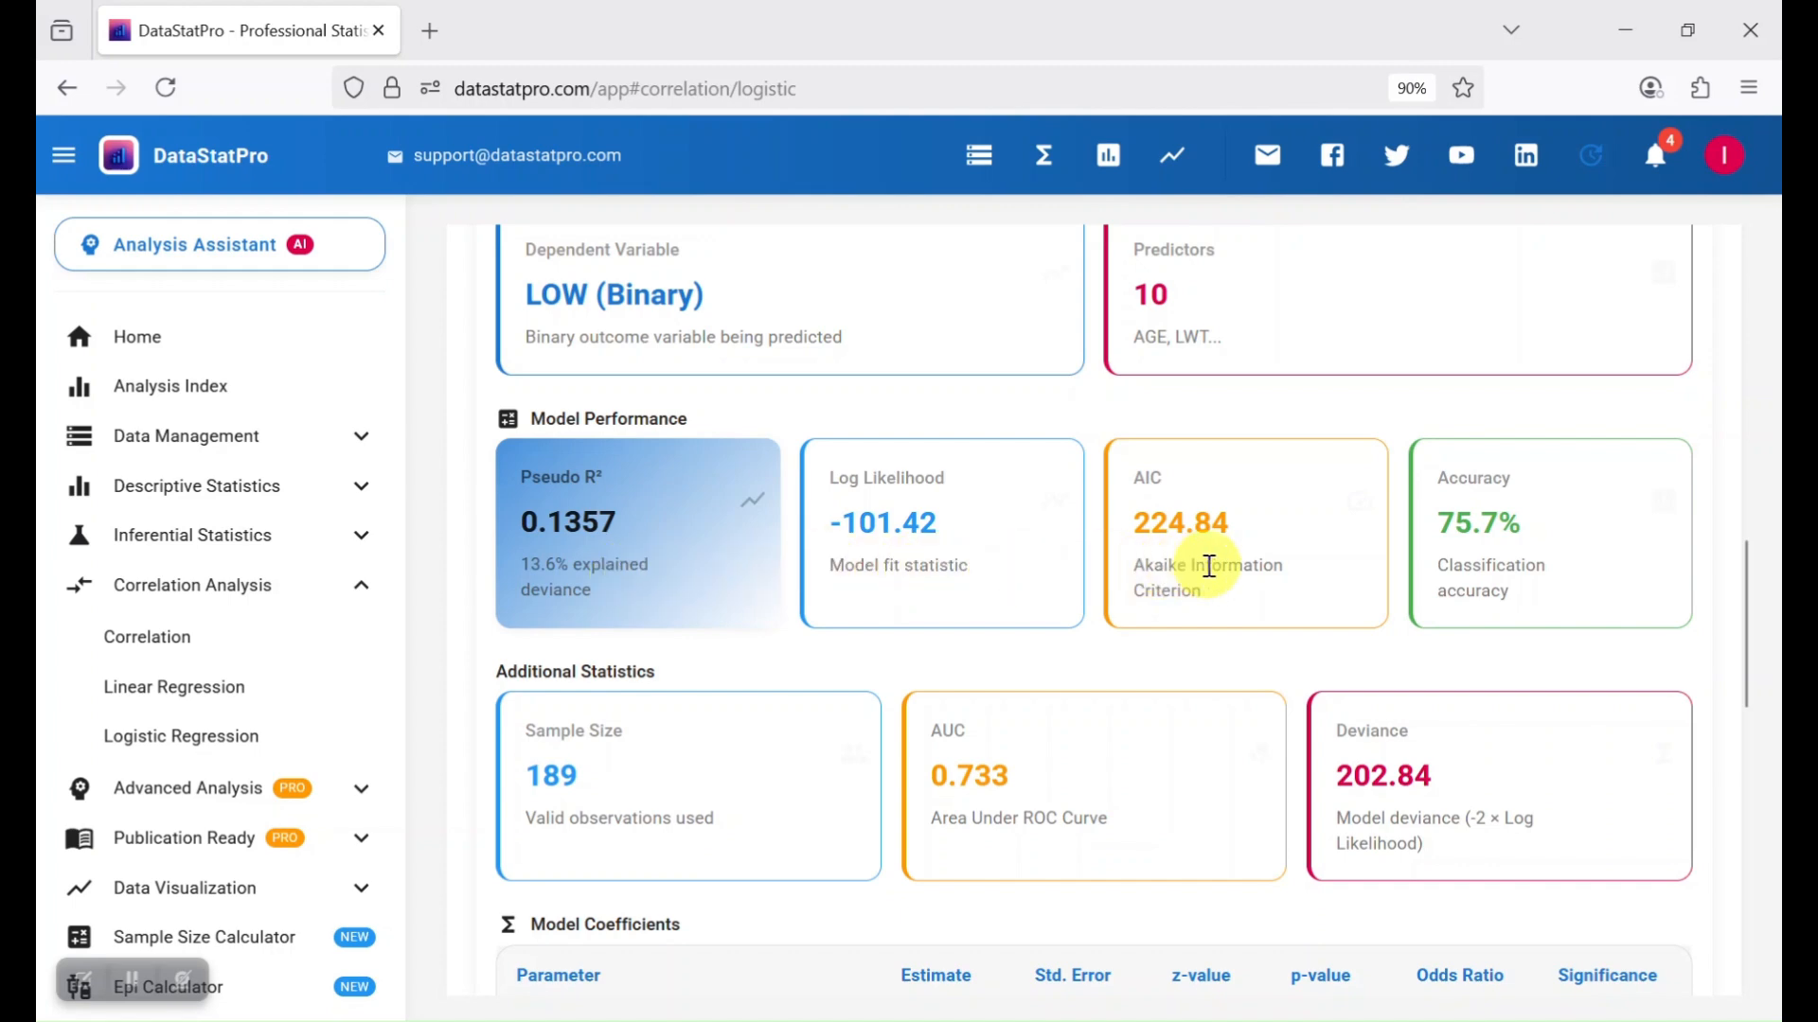
{"action": "scroll", "coordinate": [1227, 606], "scroll_direction": "down", "scroll_amount": 4}
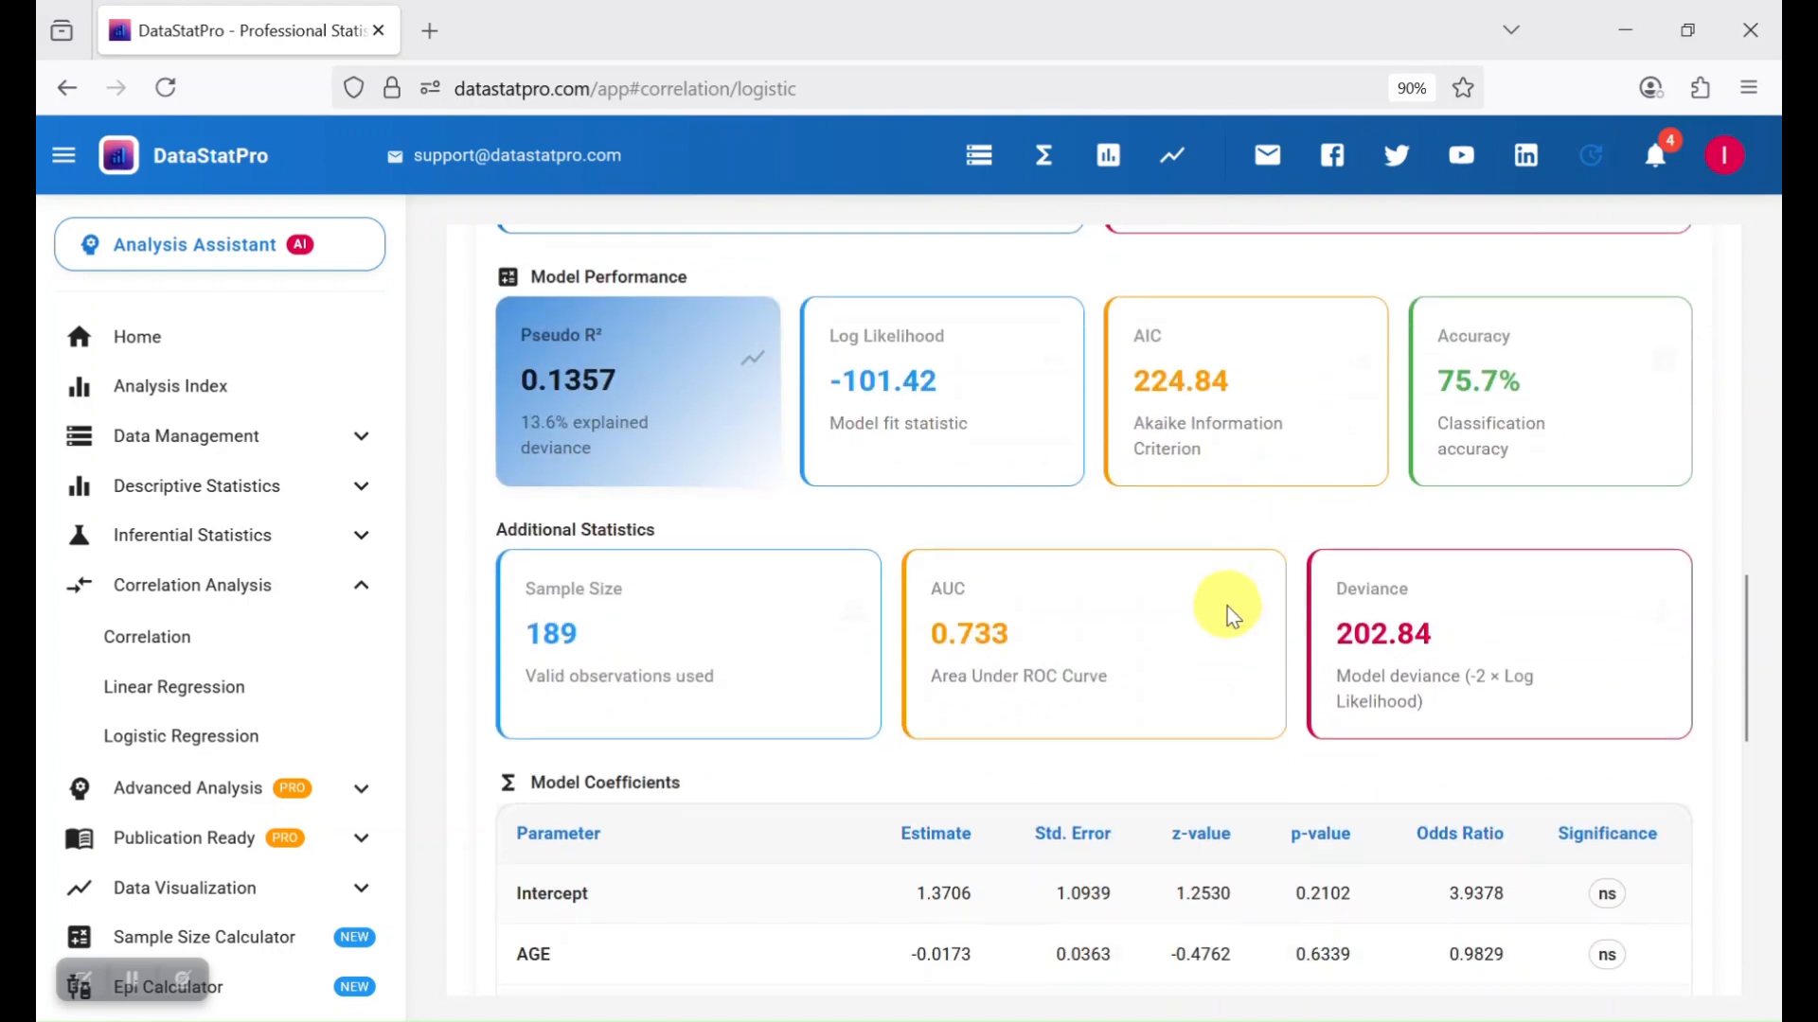
{"action": "scroll", "coordinate": [663, 559], "scroll_direction": "down", "scroll_amount": 2}
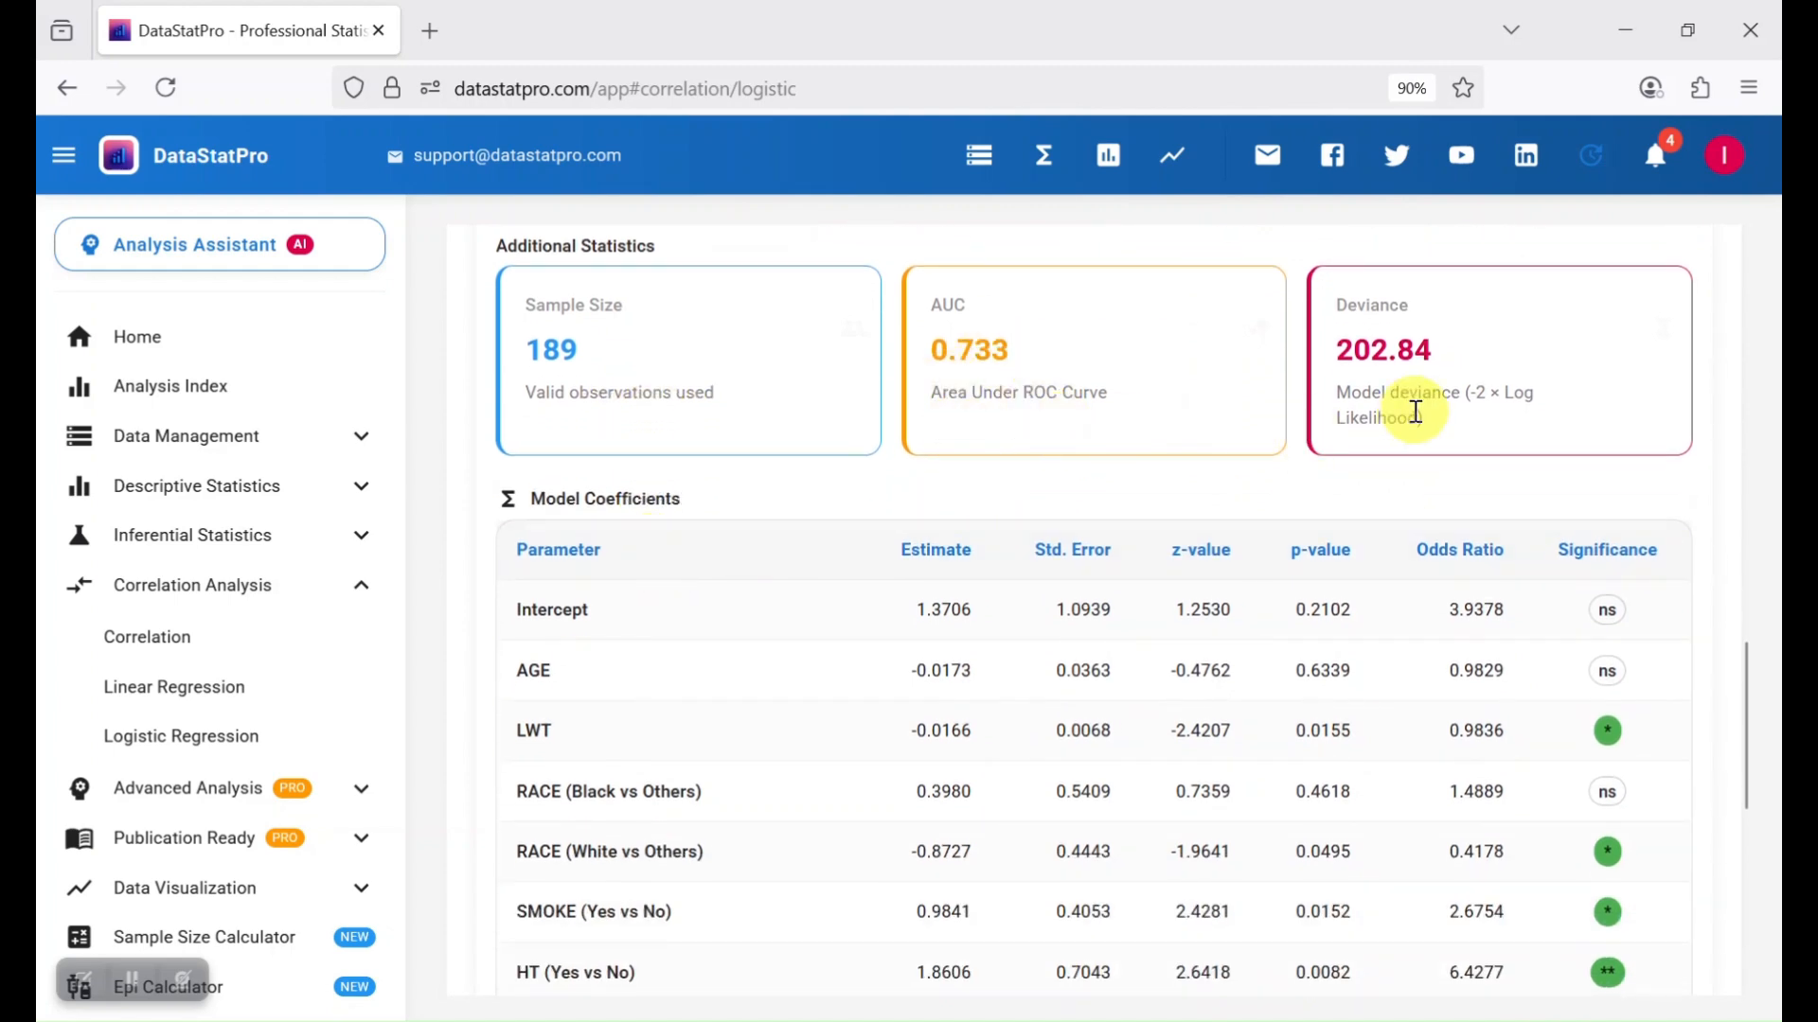
{"action": "scroll", "coordinate": [1405, 423], "scroll_direction": "down", "scroll_amount": 2}
{"action": "scroll", "coordinate": [1405, 423], "scroll_direction": "down", "scroll_amount": 2}
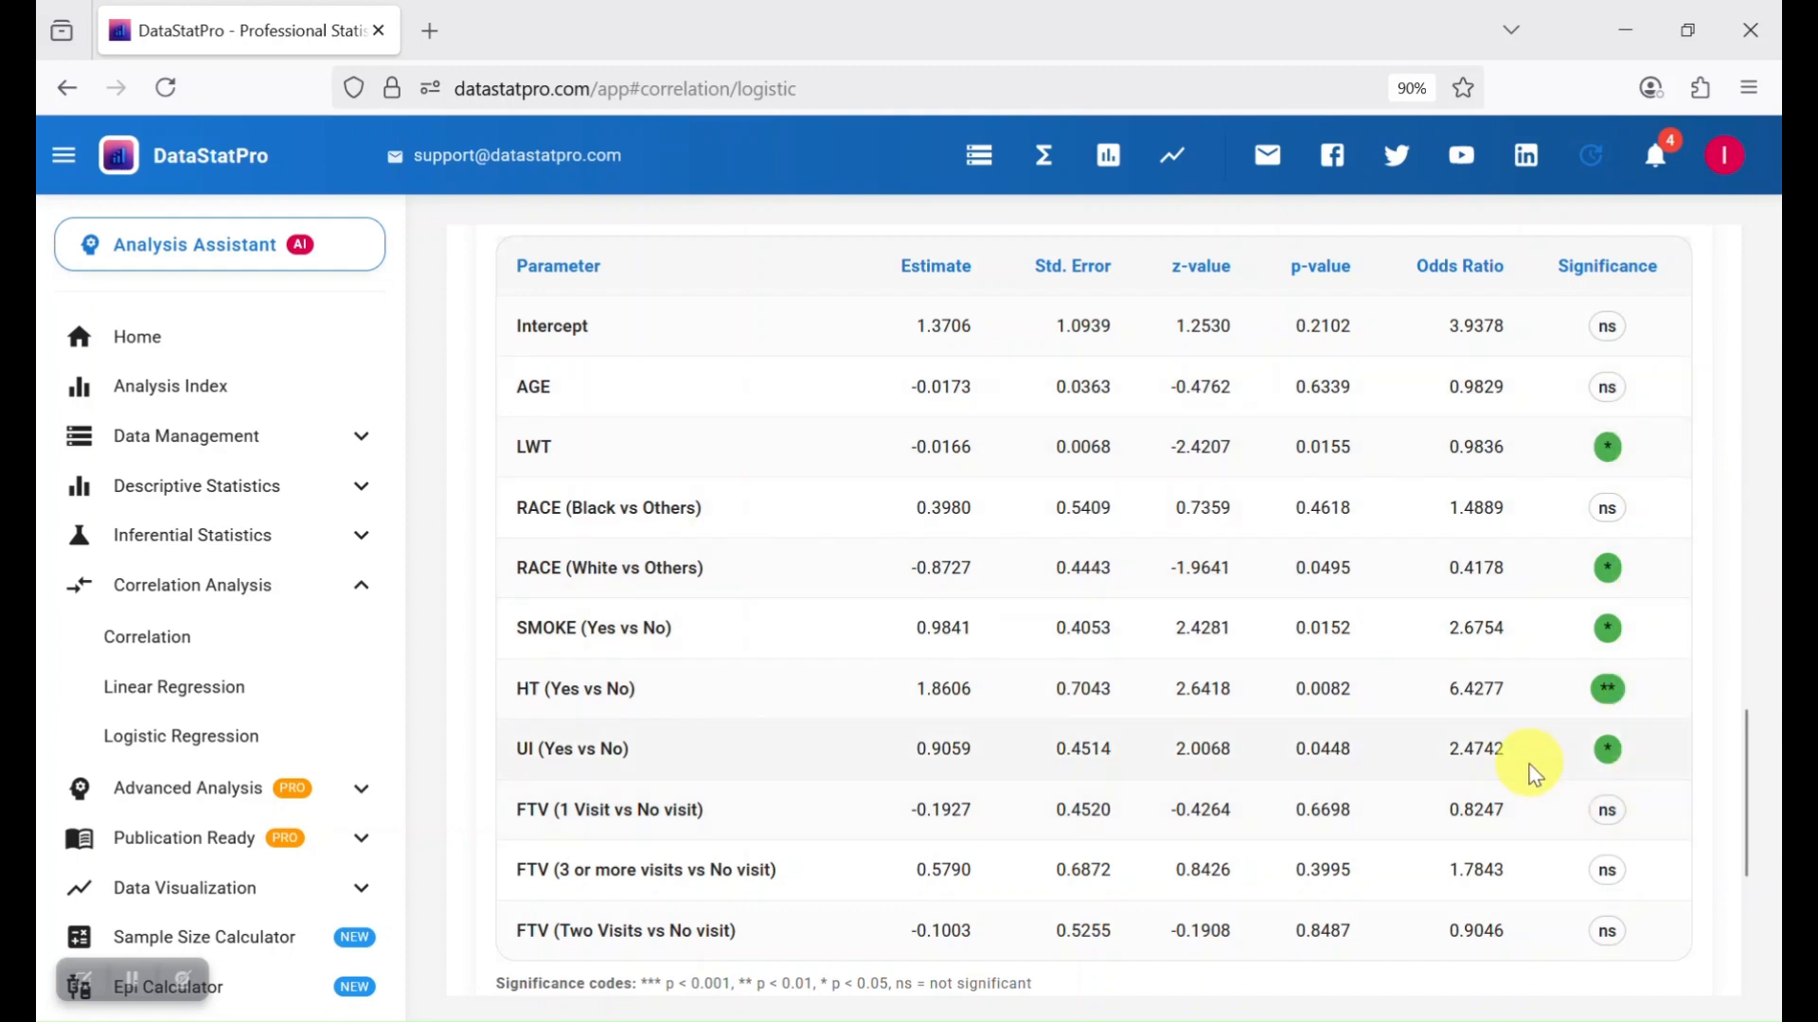
{"action": "scroll", "coordinate": [1647, 582], "scroll_direction": "down", "scroll_amount": 2}
{"action": "scroll", "coordinate": [1364, 645], "scroll_direction": "down", "scroll_amount": 4}
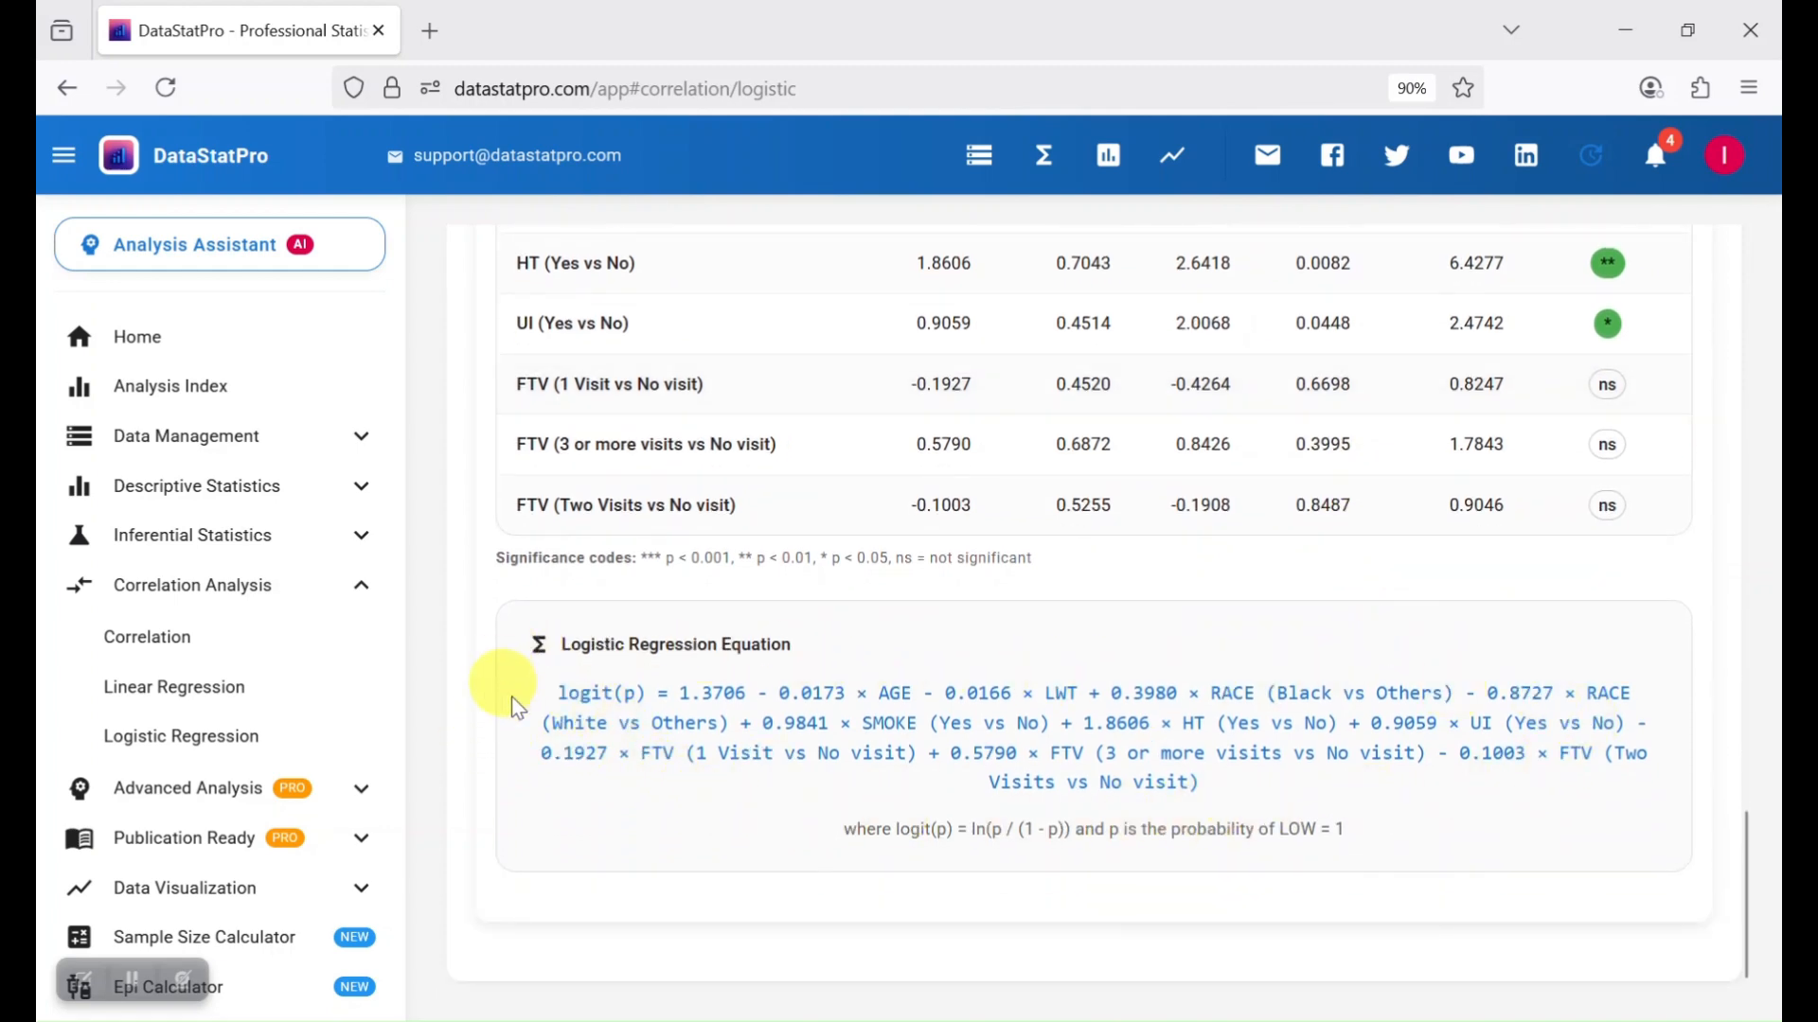
- View the regression visualizations and examine the probability curve, ROC curve and predicted probabilities plots
{"action": "scroll", "coordinate": [1144, 771], "scroll_direction": "up", "scroll_amount": 5}
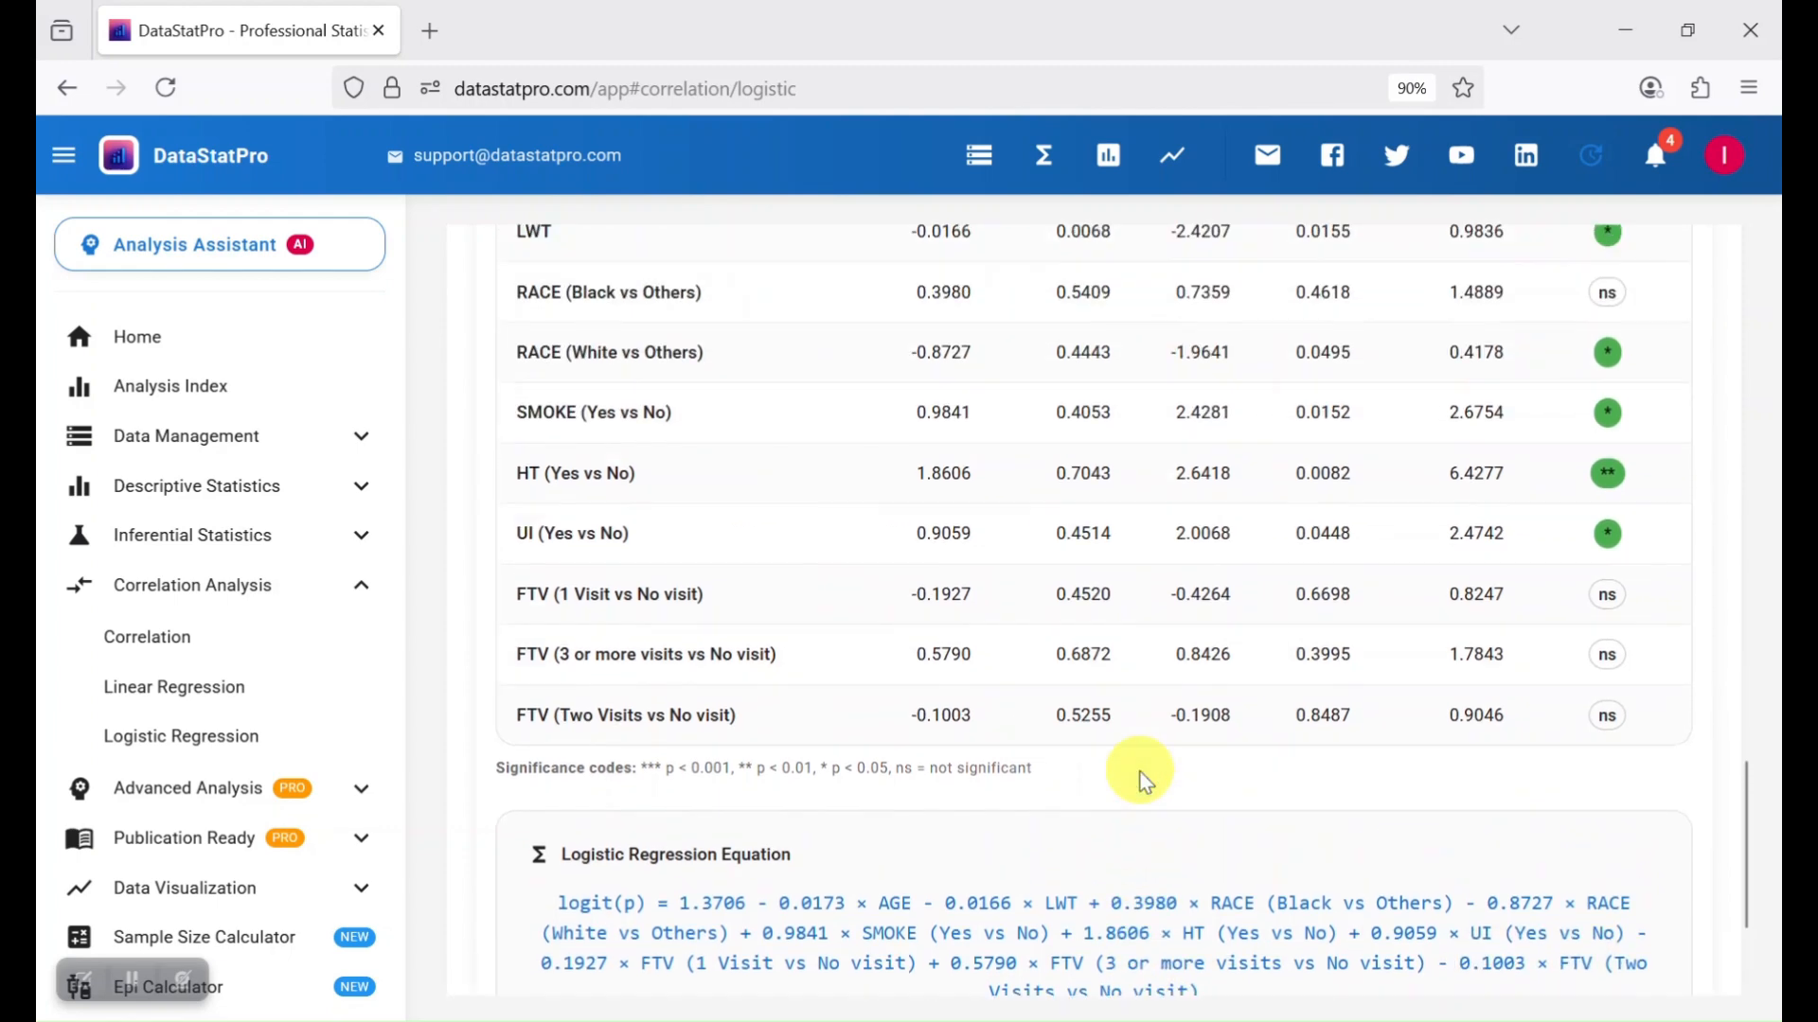
{"action": "scroll", "coordinate": [1141, 752], "scroll_direction": "up", "scroll_amount": 10}
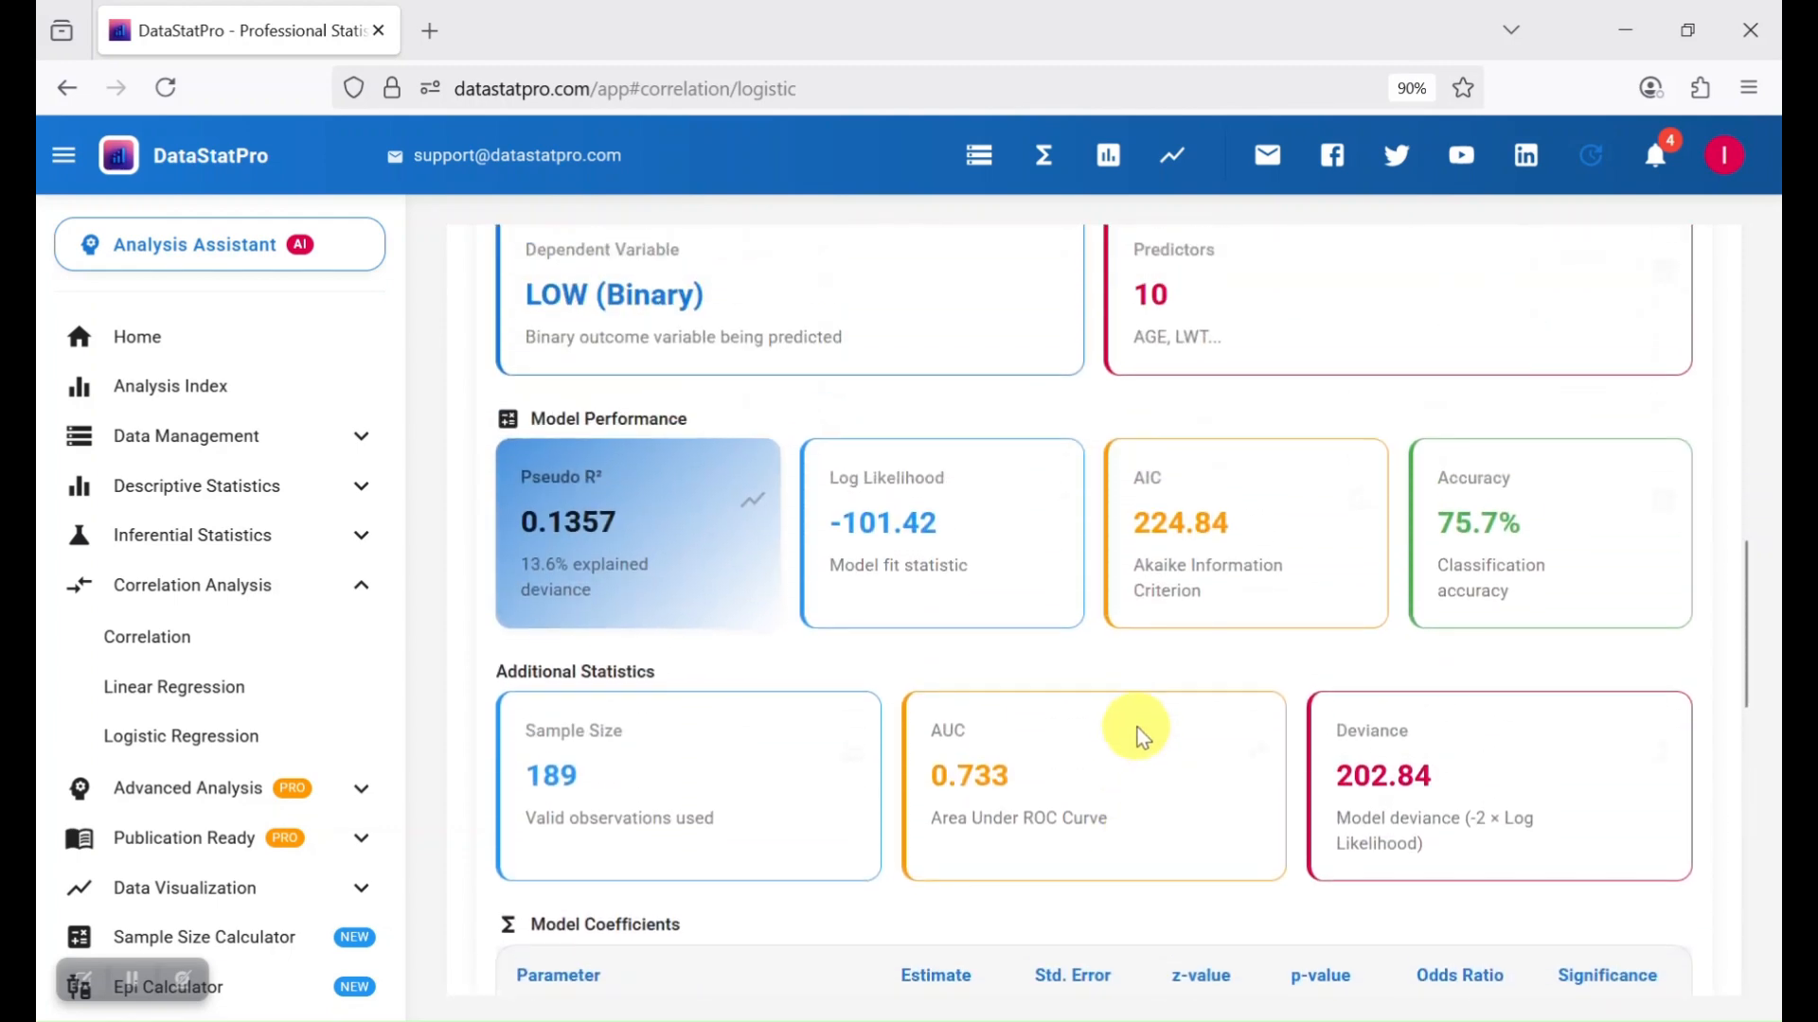
{"action": "scroll", "coordinate": [1141, 734], "scroll_direction": "up", "scroll_amount": 2}
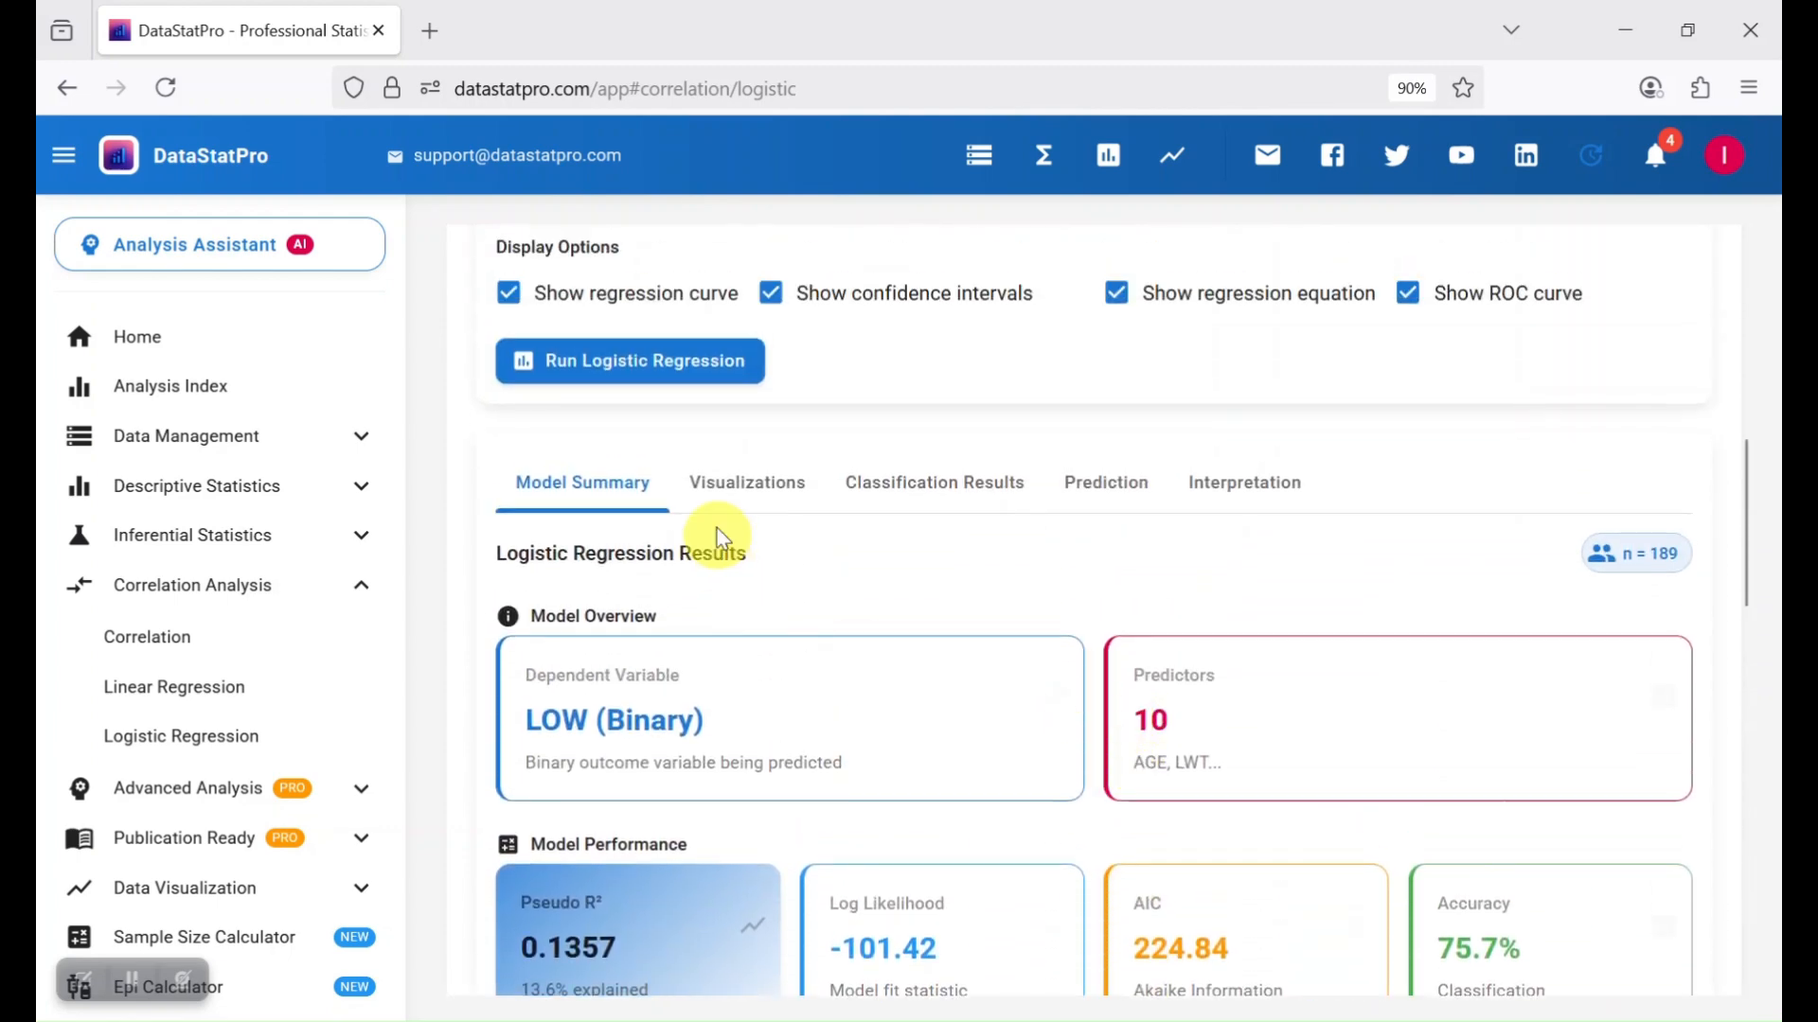
{"action": "left_click", "coordinate": [758, 490]}
{"action": "scroll", "coordinate": [1225, 558], "scroll_direction": "down", "scroll_amount": 2}
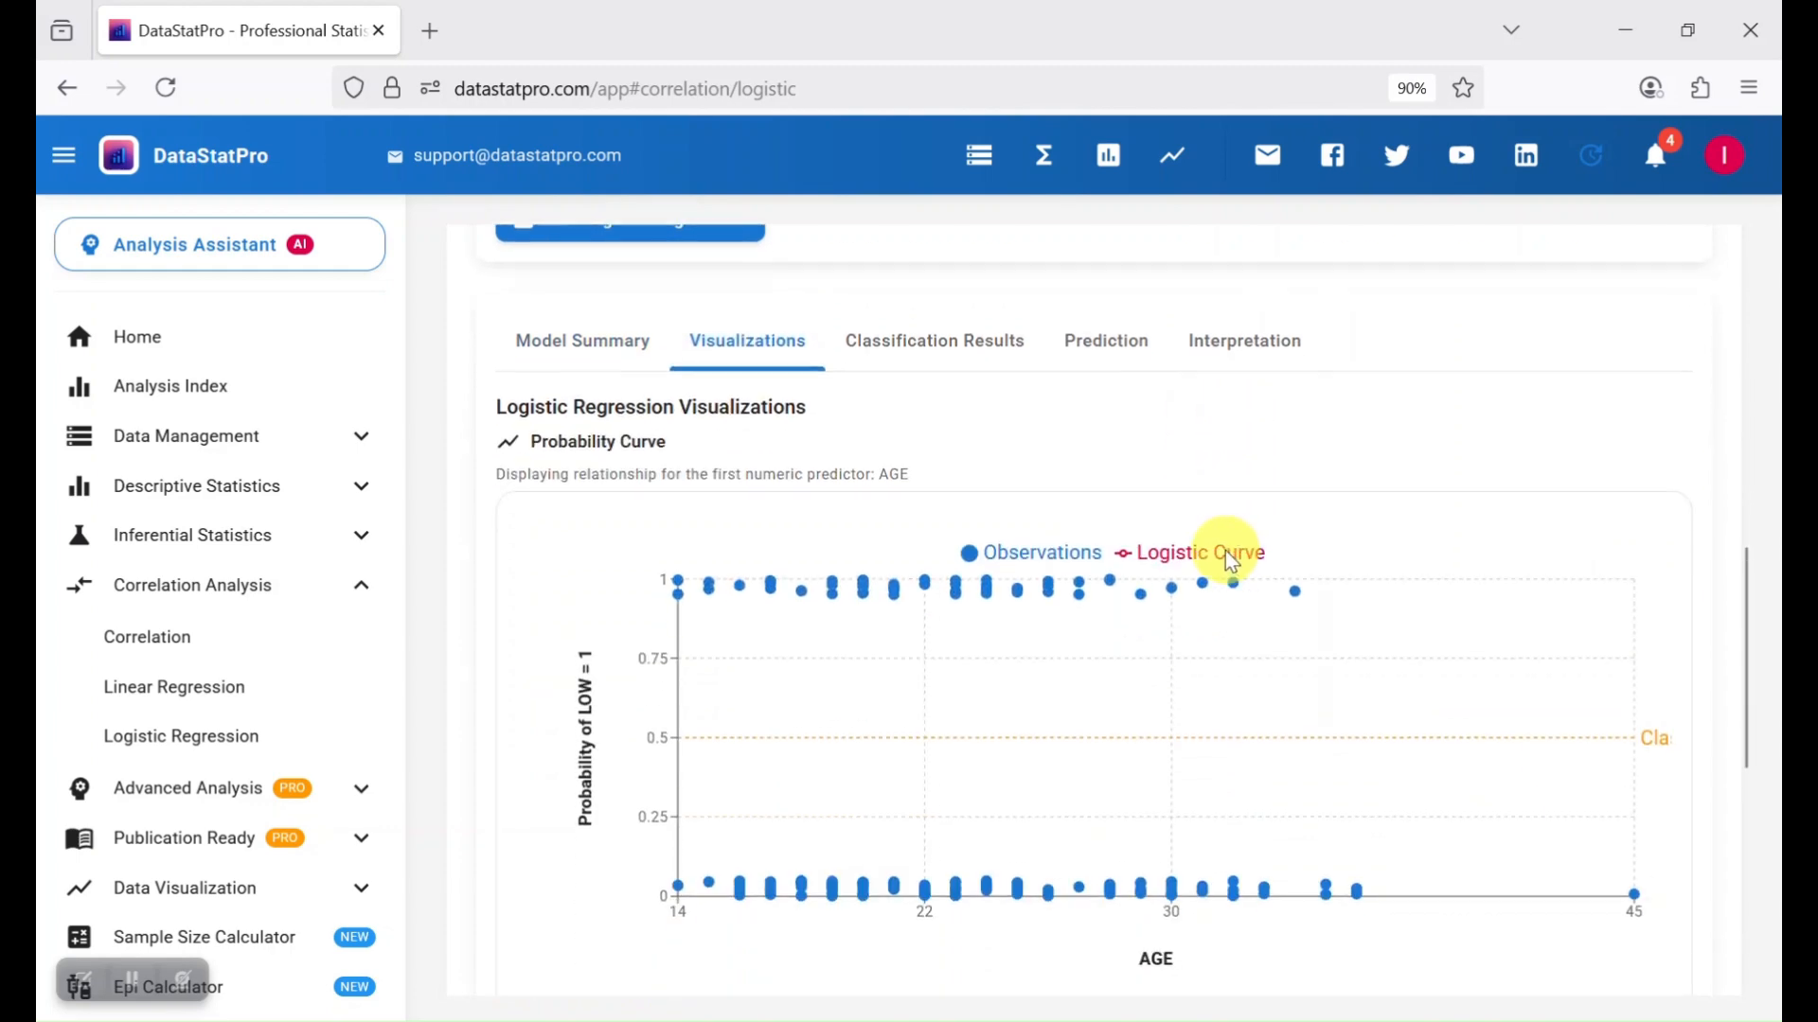
{"action": "scroll", "coordinate": [1201, 789], "scroll_direction": "down", "scroll_amount": 5}
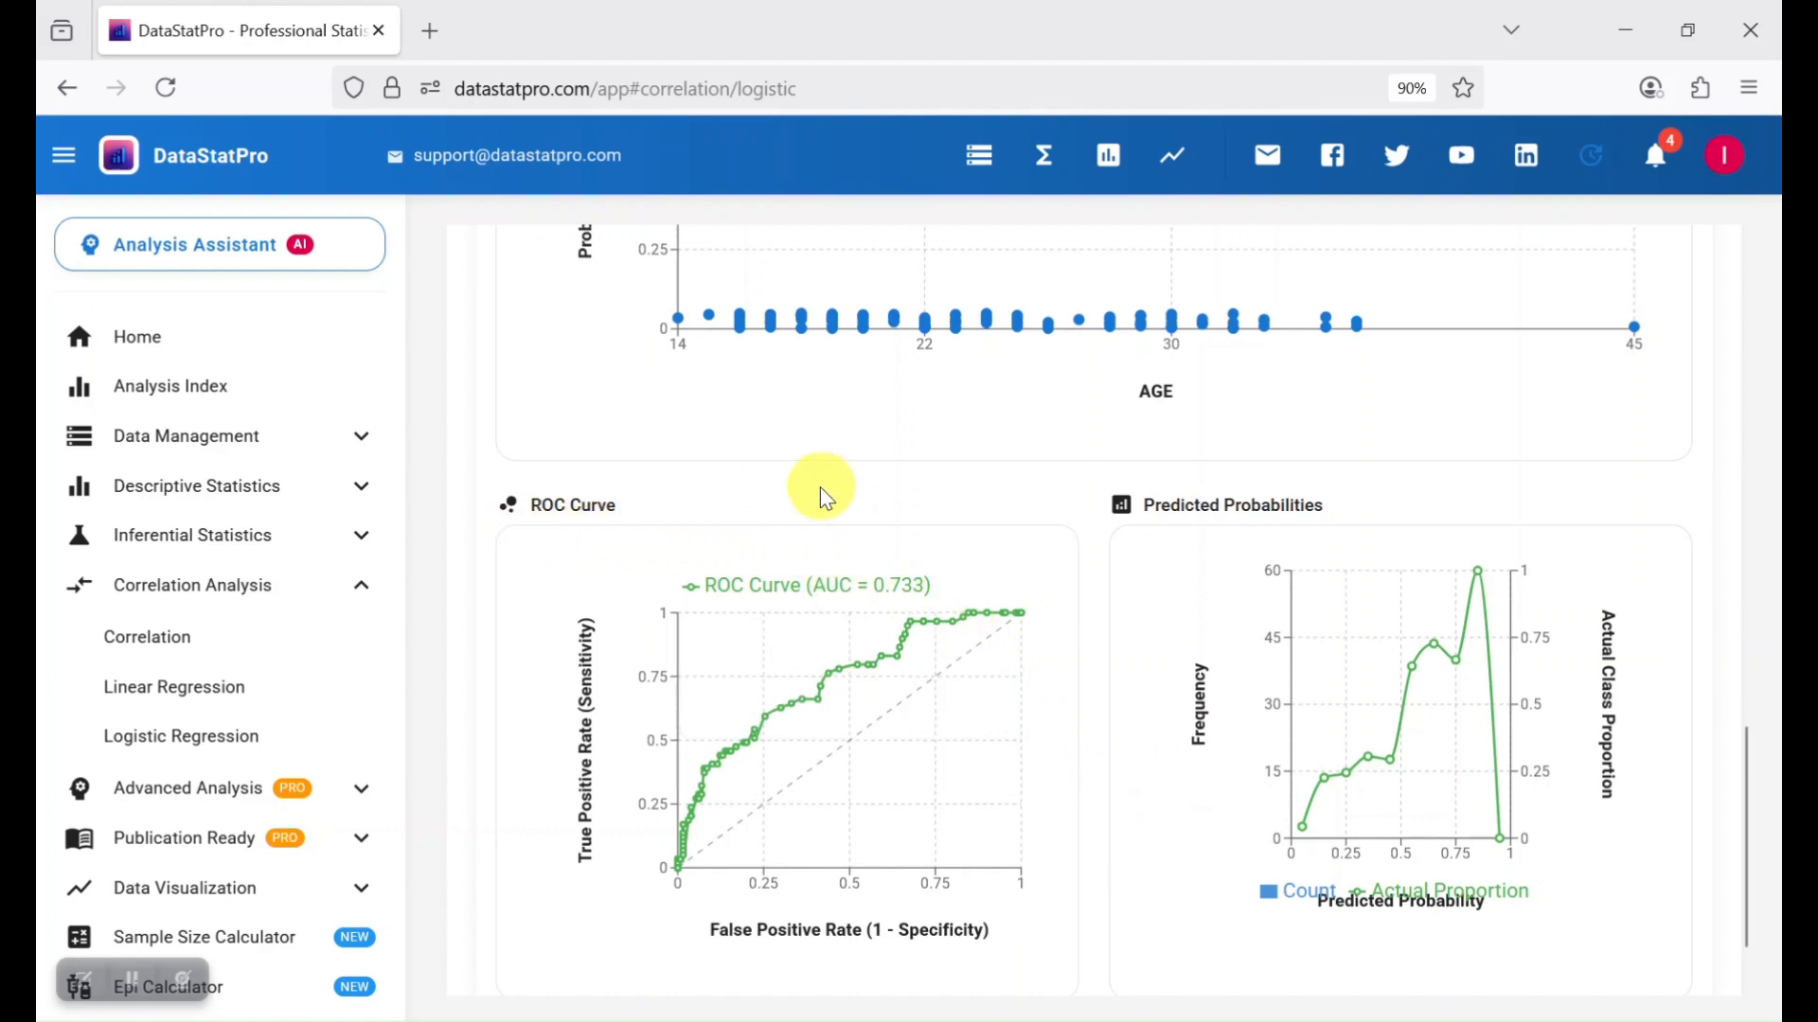
{"action": "scroll", "coordinate": [1257, 572], "scroll_direction": "down", "scroll_amount": 1}
- View the classification results and examine the performance metrics, confusion matrix and detailed metrics table
{"action": "scroll", "coordinate": [1165, 561], "scroll_direction": "up", "scroll_amount": 6}
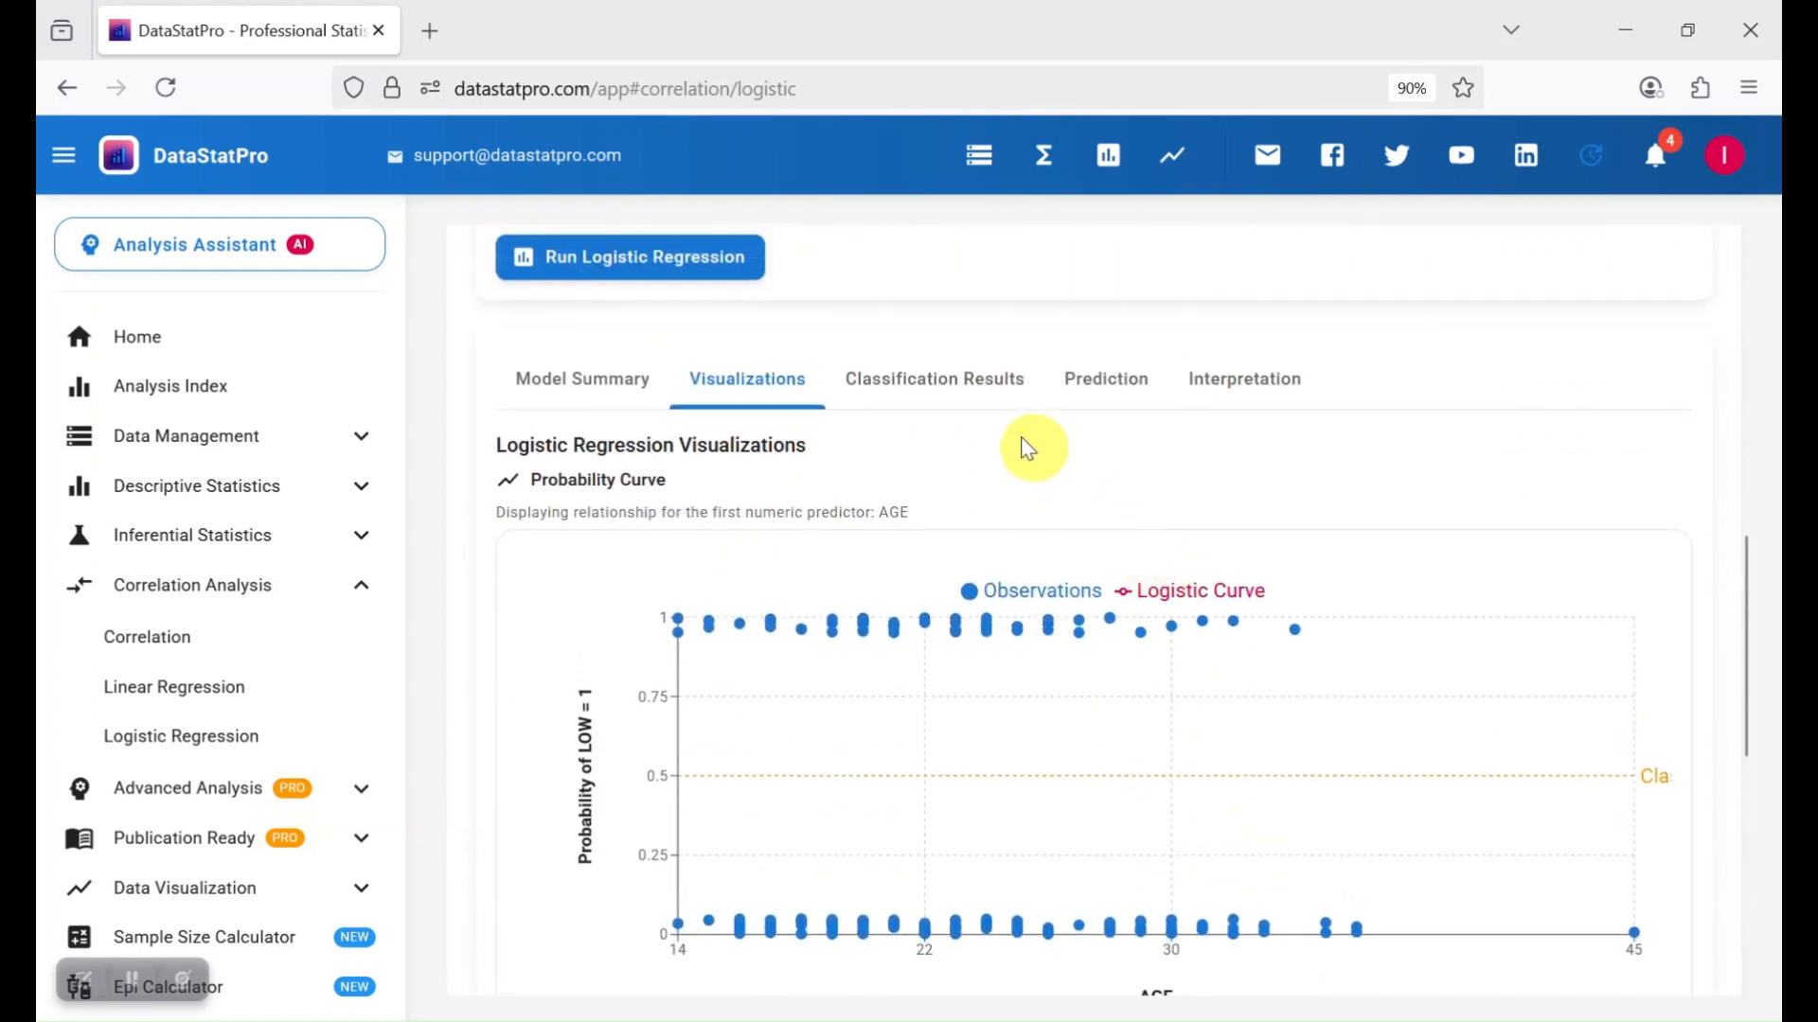
{"action": "left_click", "coordinate": [925, 393]}
{"action": "scroll", "coordinate": [1209, 443], "scroll_direction": "down", "scroll_amount": 1}
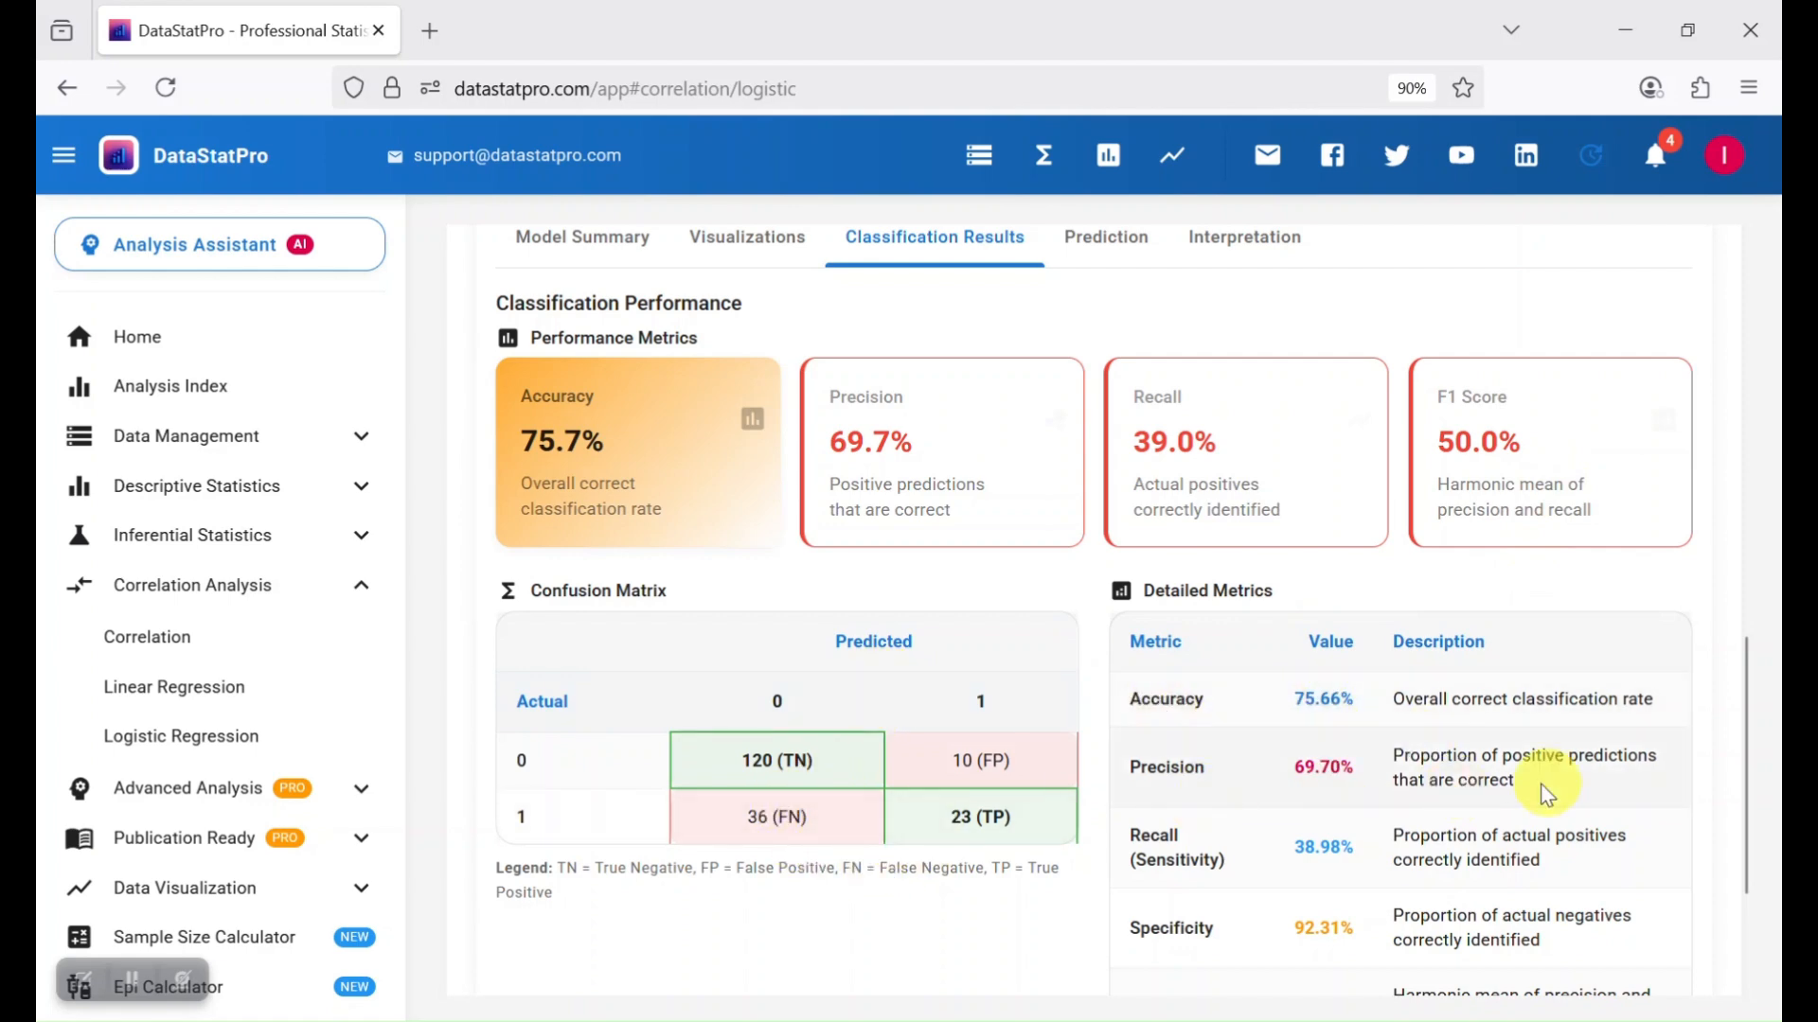
{"action": "scroll", "coordinate": [1339, 819], "scroll_direction": "down", "scroll_amount": 2}
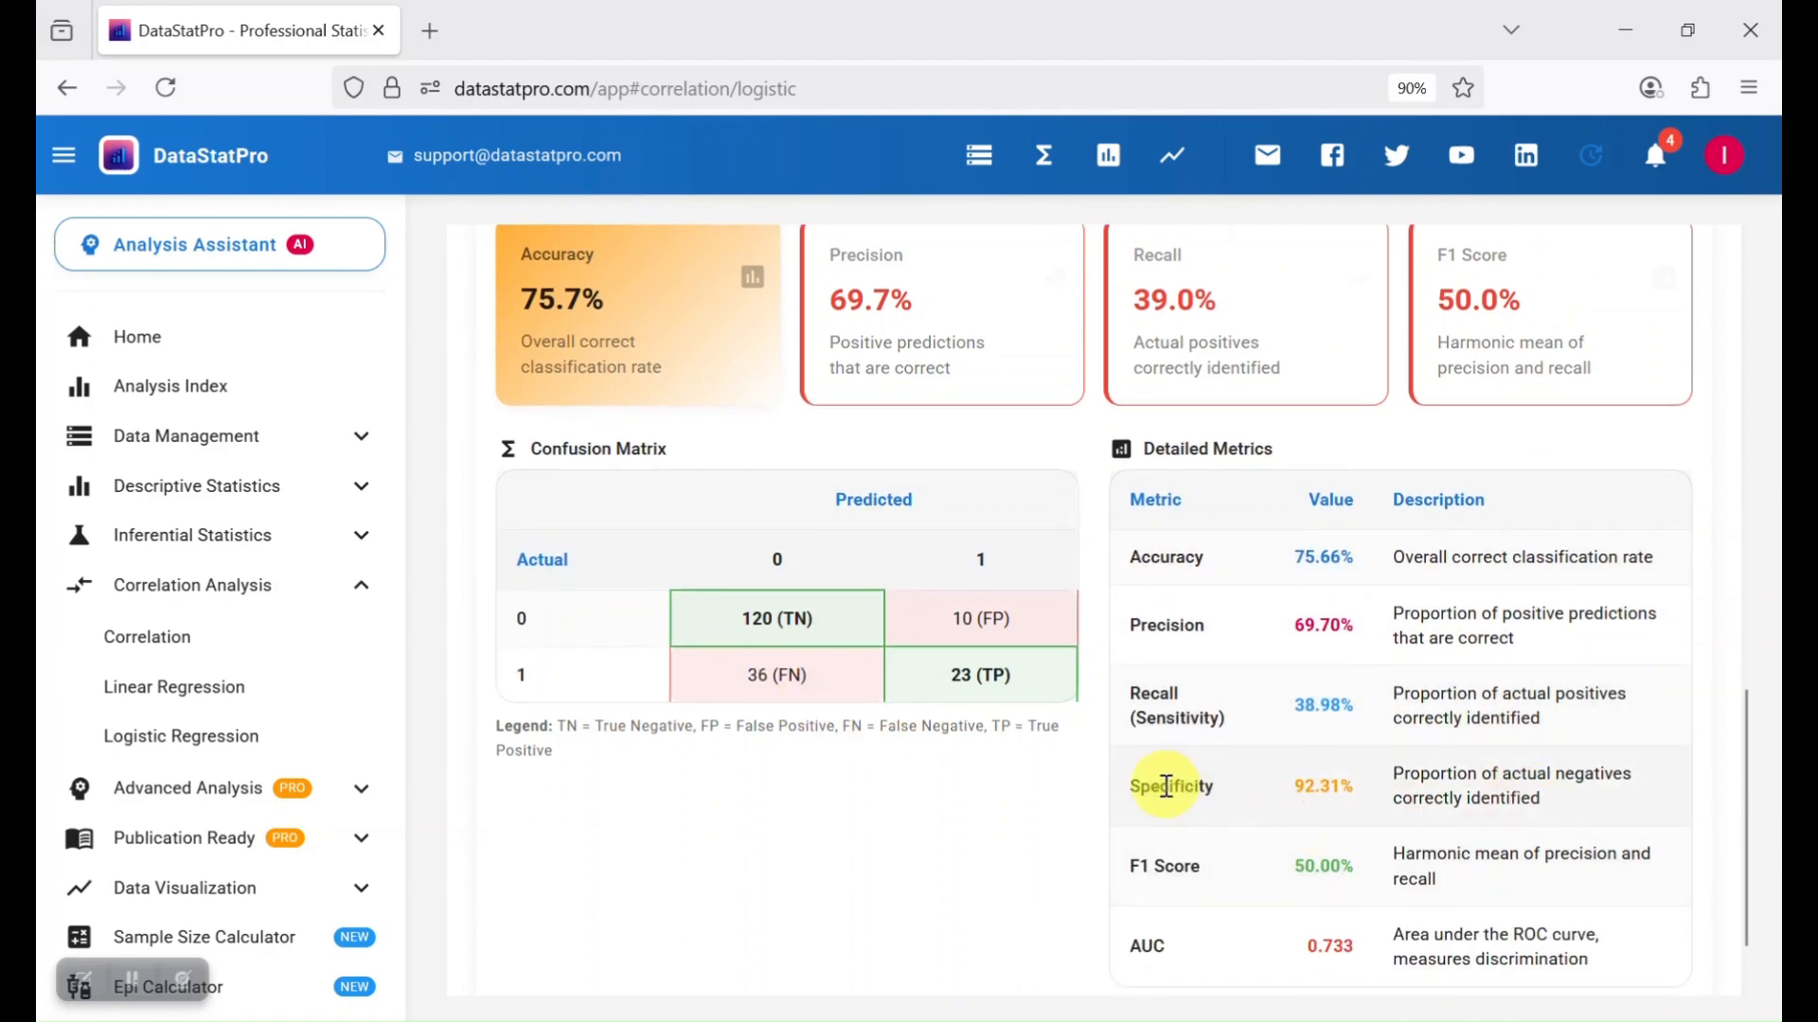
{"action": "scroll", "coordinate": [1405, 803], "scroll_direction": "down", "scroll_amount": 1}
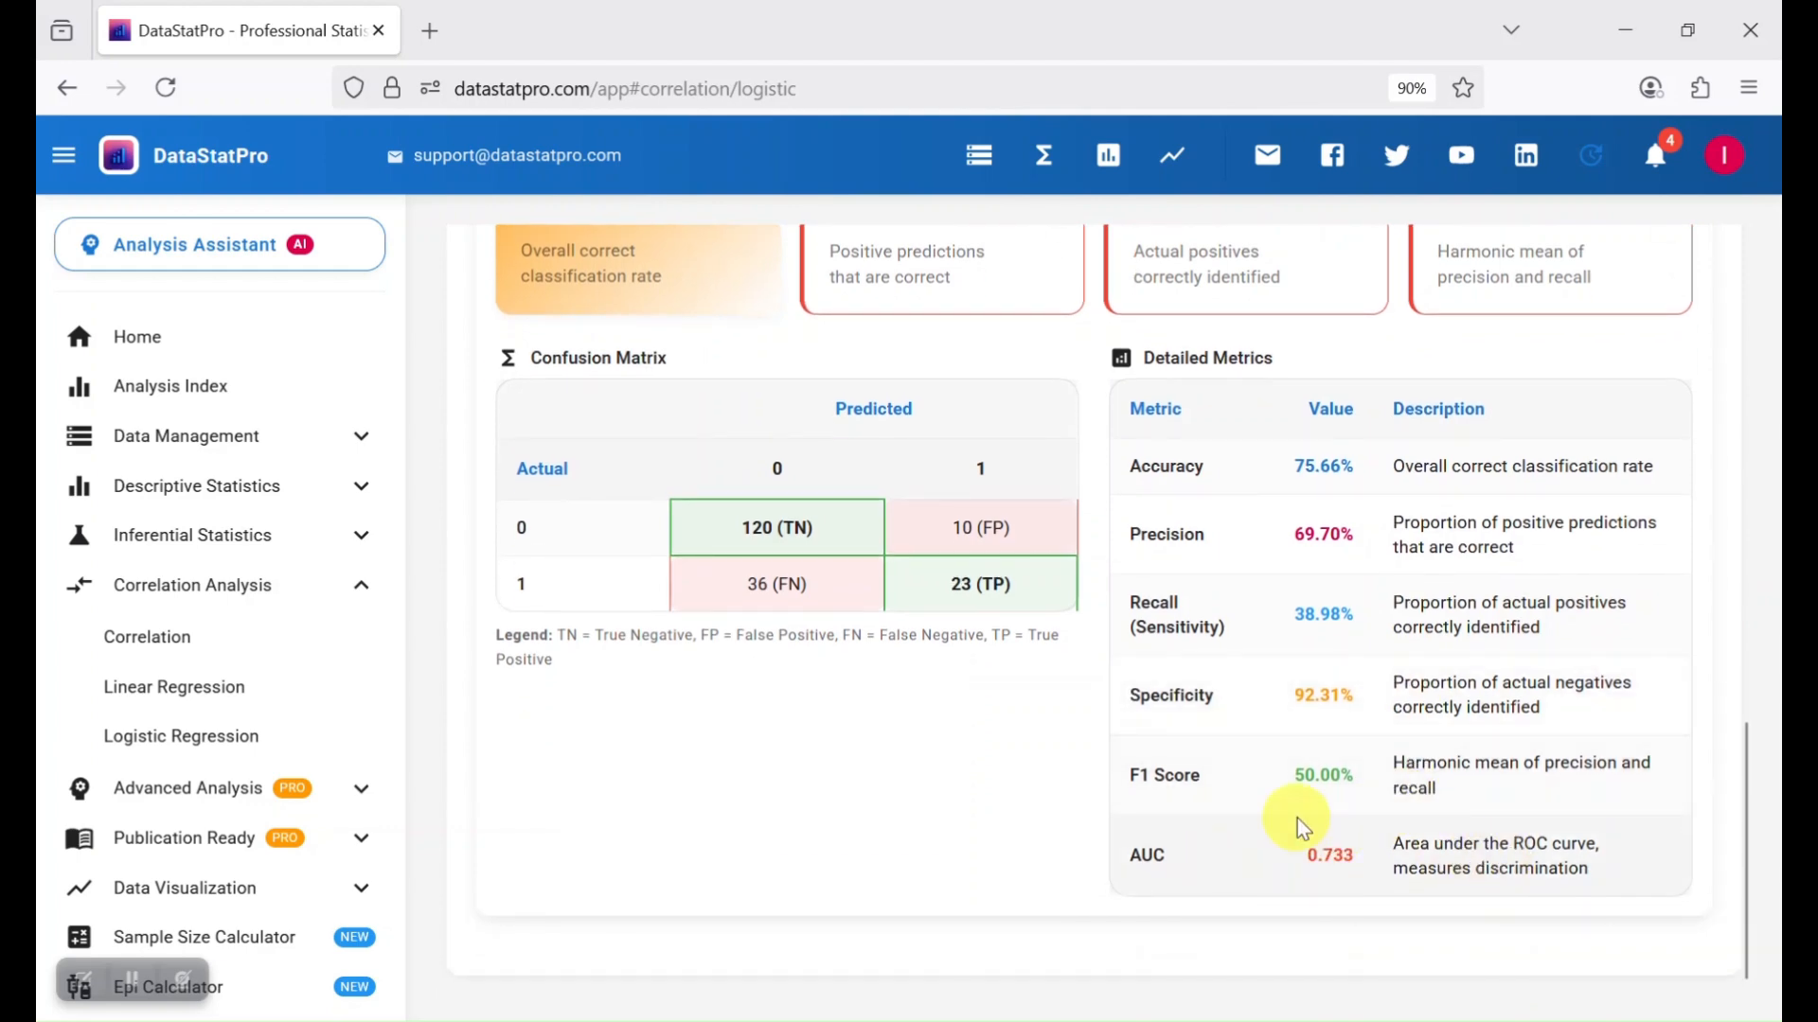
- Open the model's prediction tool and enter 35 for AGE and 150 for LWT
{"action": "scroll", "coordinate": [1297, 819], "scroll_direction": "up", "scroll_amount": 5}
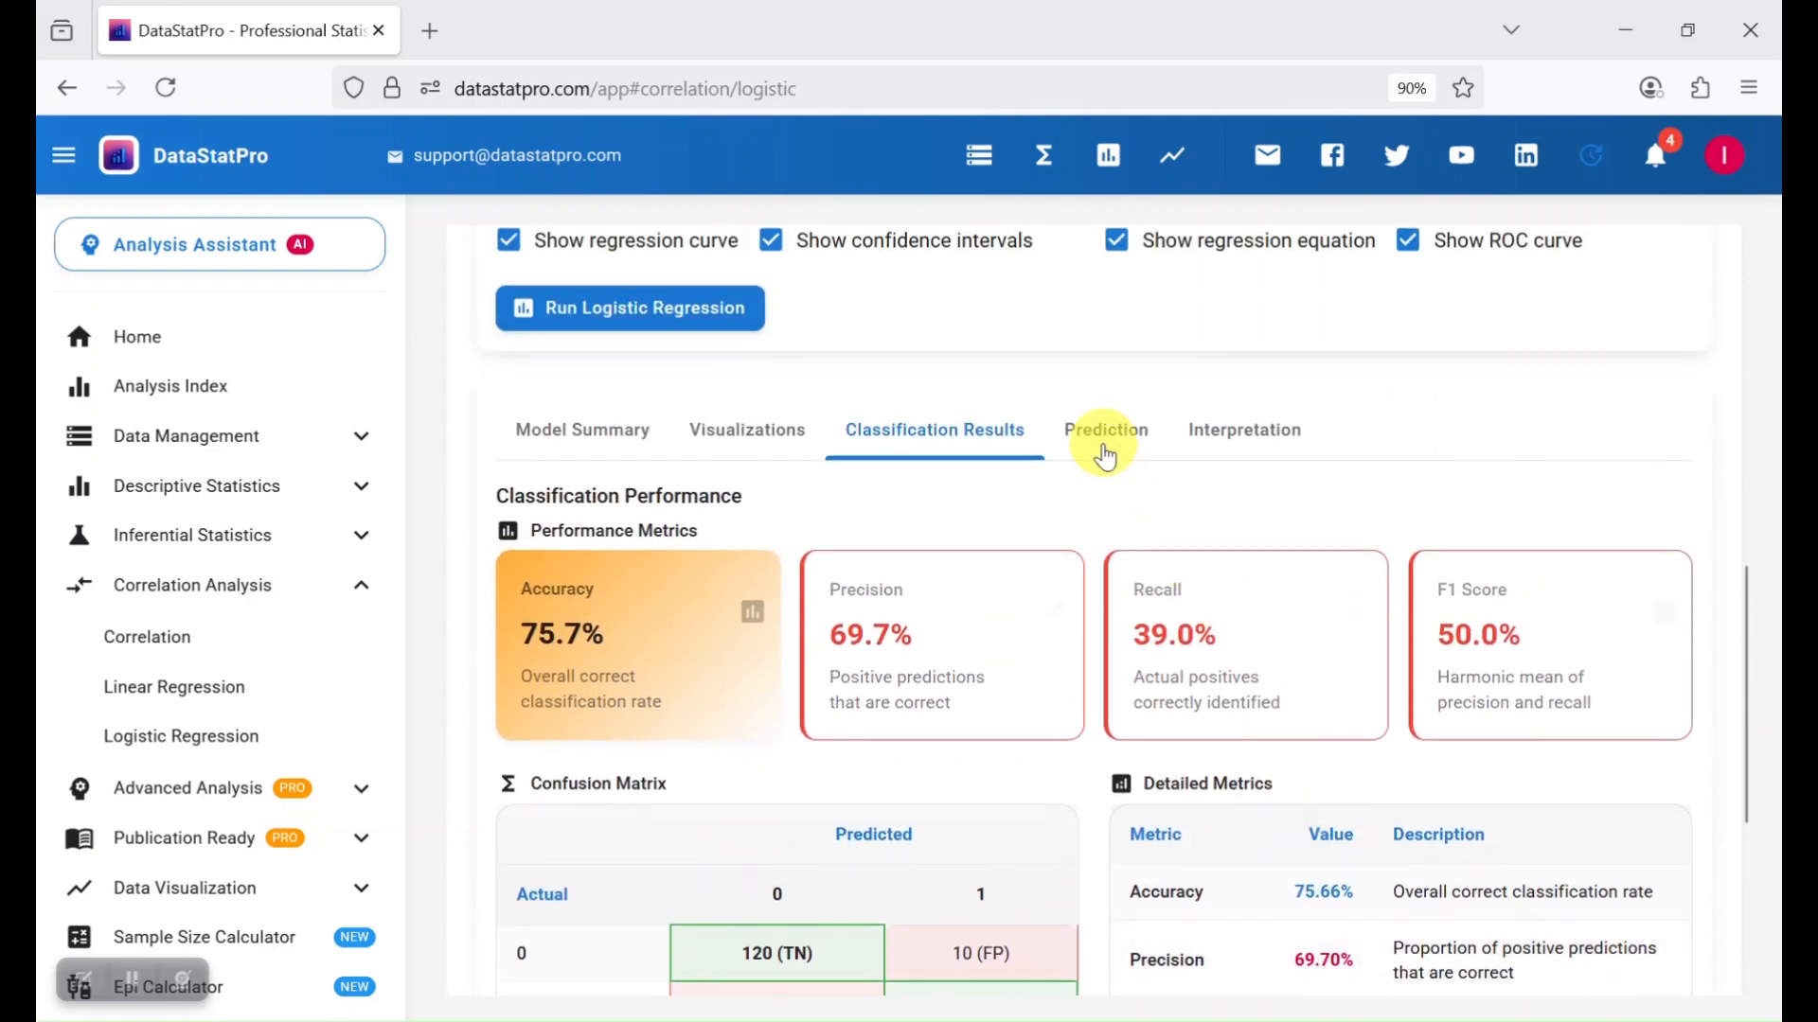
{"action": "left_click", "coordinate": [1129, 447]}
{"action": "scroll", "coordinate": [1344, 487], "scroll_direction": "down", "scroll_amount": 1}
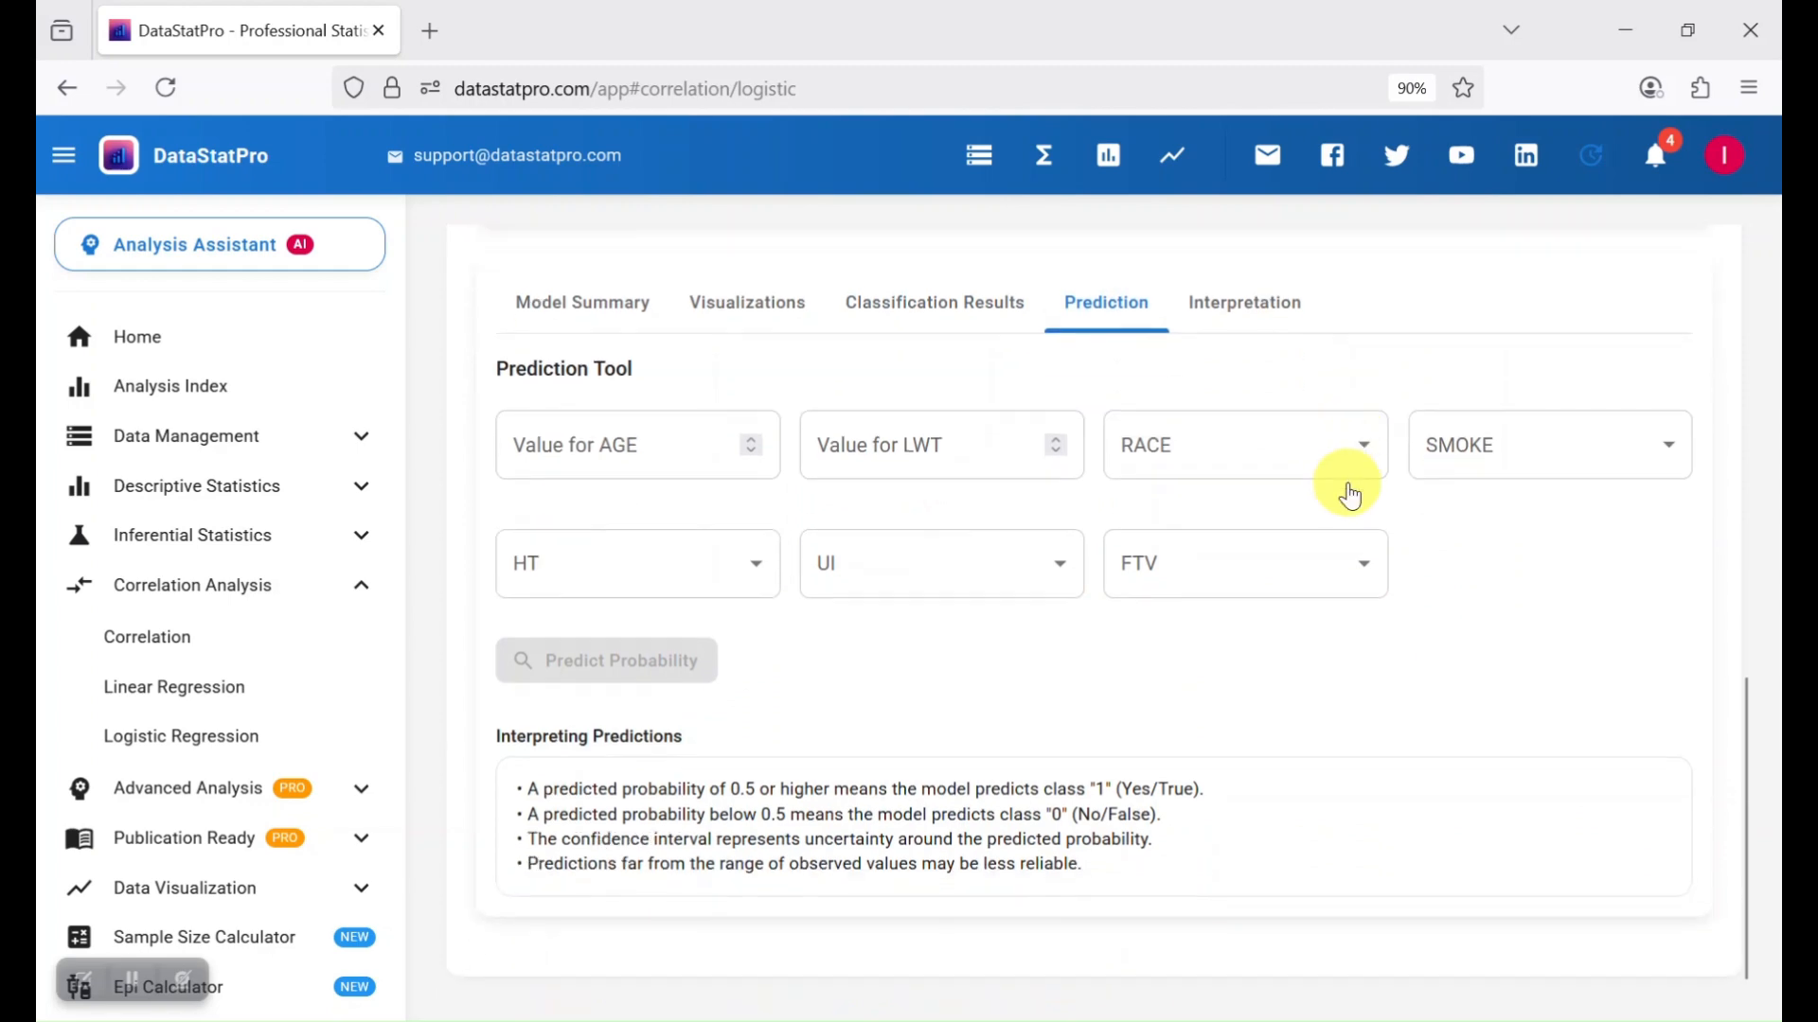
{"action": "left_click", "coordinate": [683, 457]}
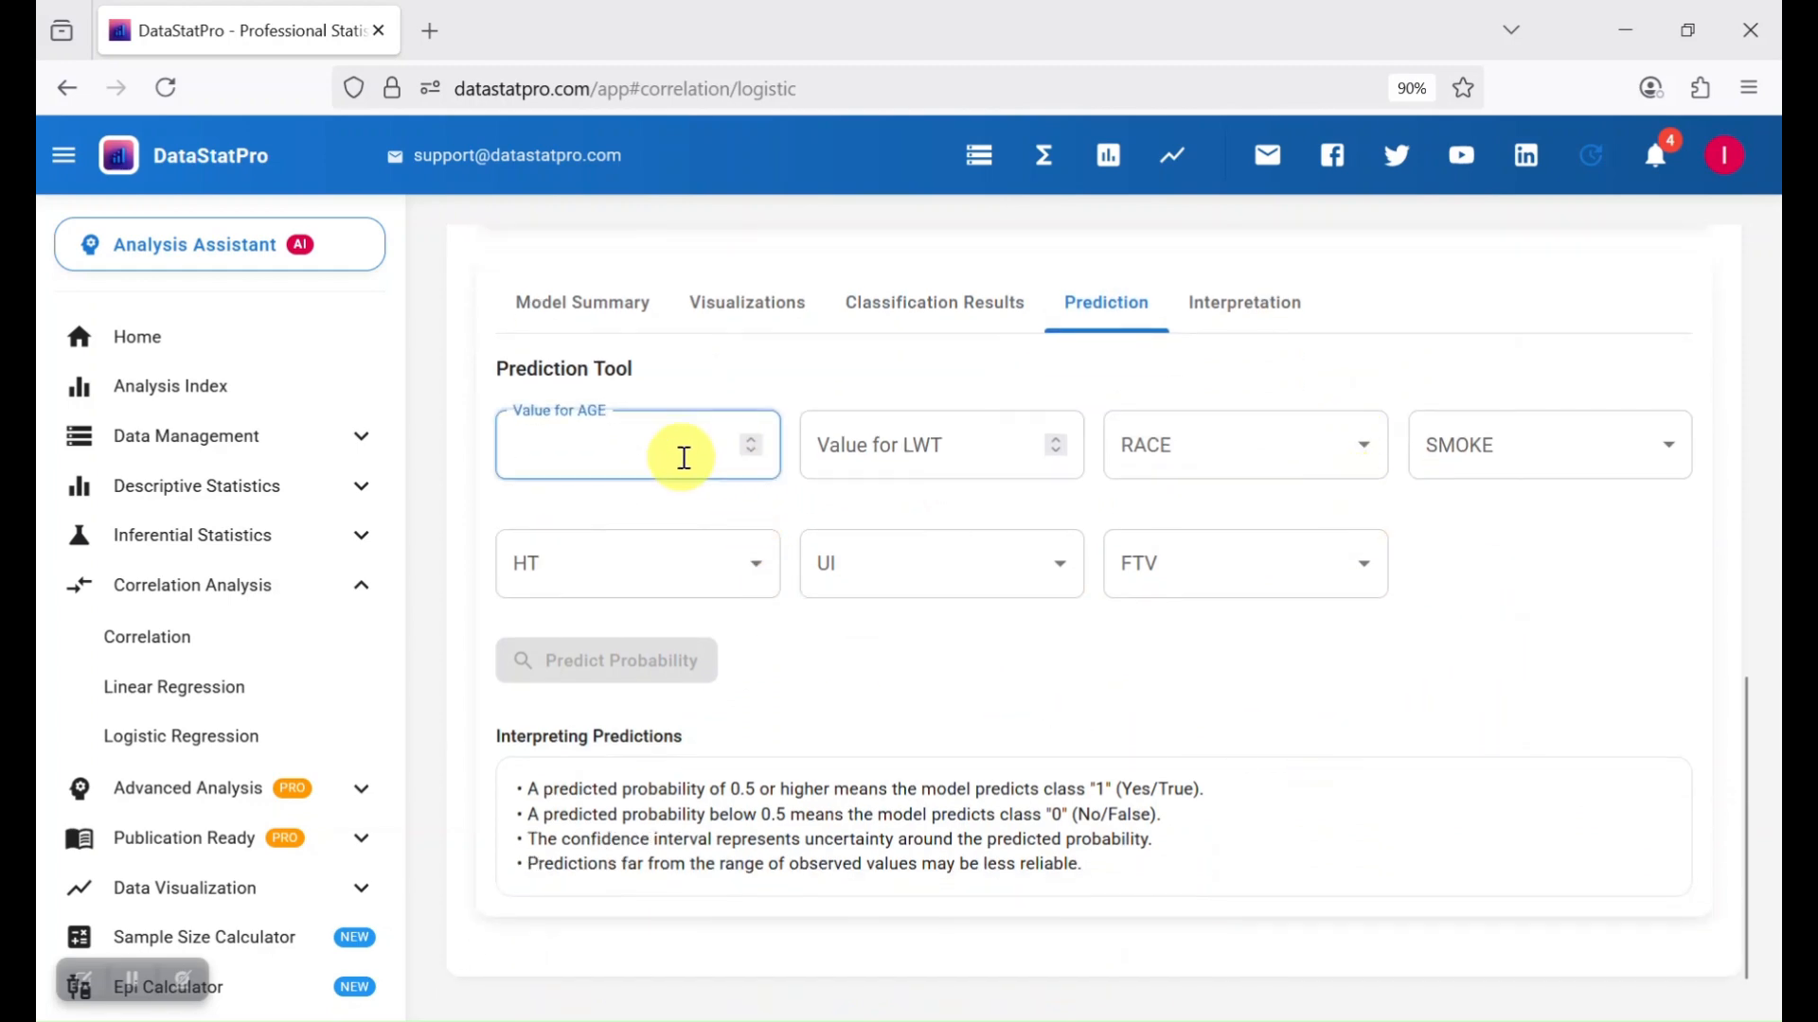
{"action": "type", "text": "5"}
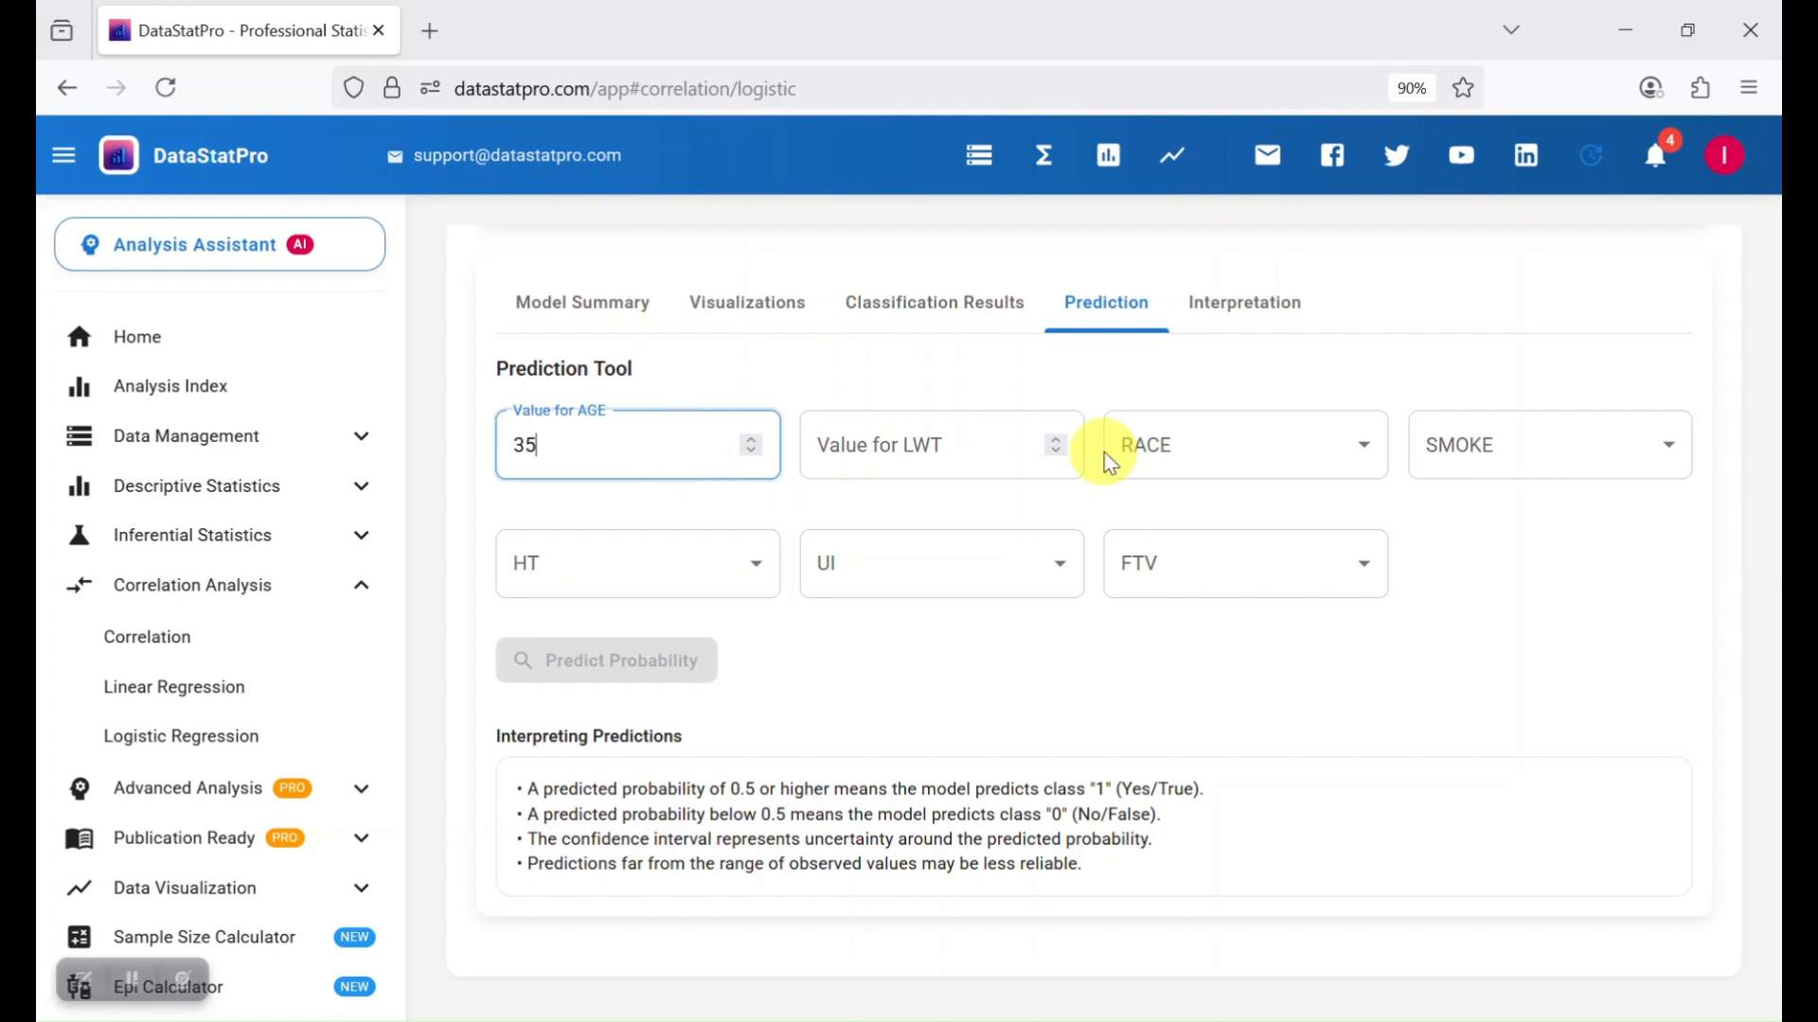
{"action": "left_click", "coordinate": [1010, 451]}
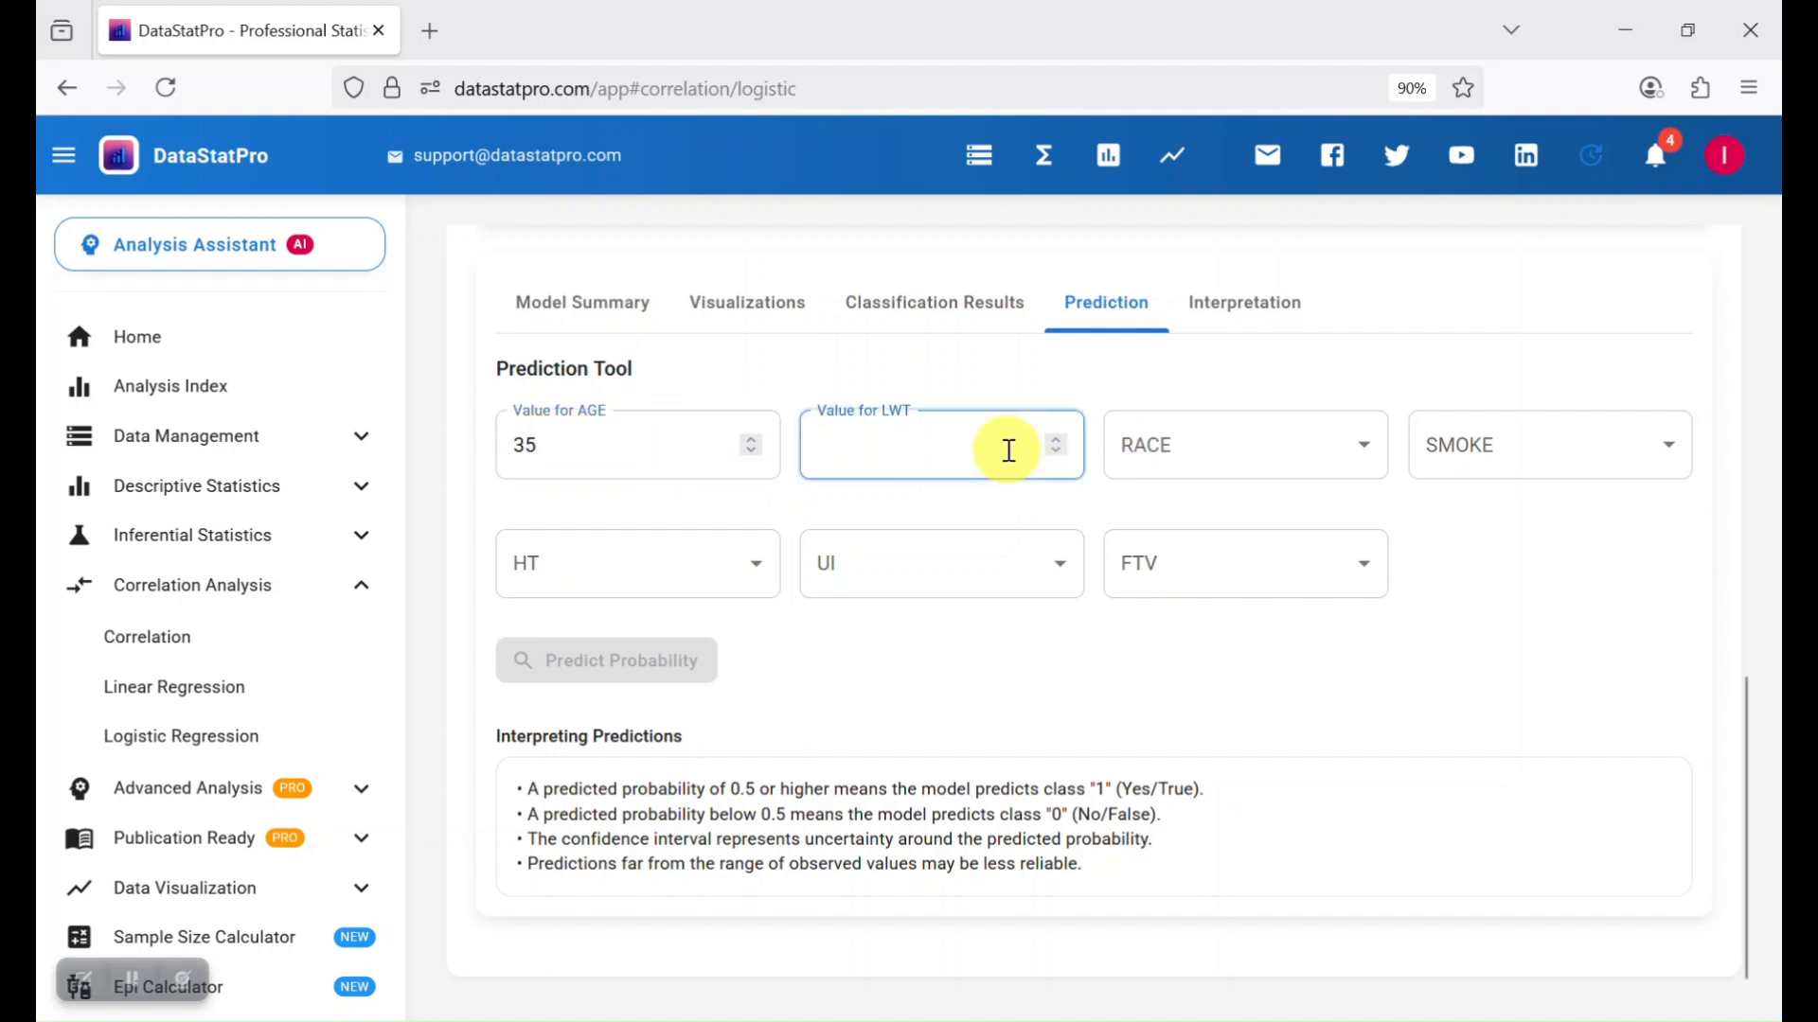
{"action": "type", "text": "150"}
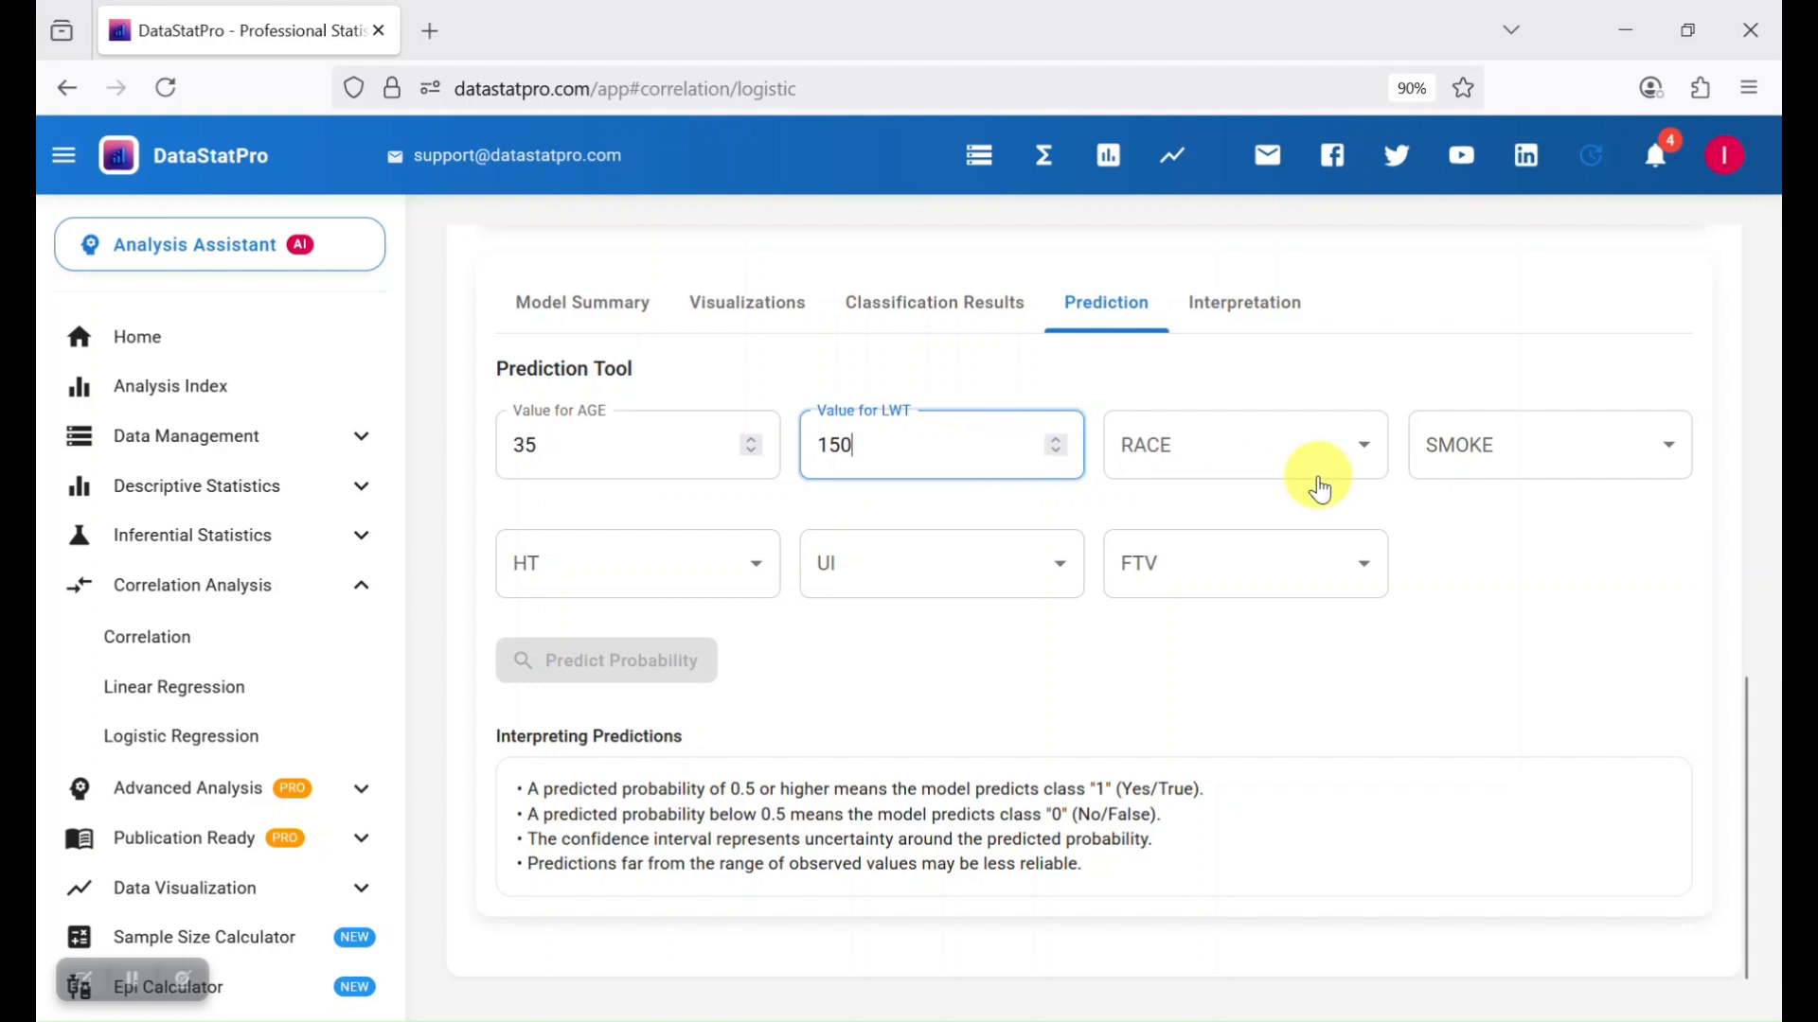
- Set the prediction inputs to Black for RACE, Yes for SMOKE, HT and UI, and 1 Visit for FTV
{"action": "left_click", "coordinate": [1258, 452]}
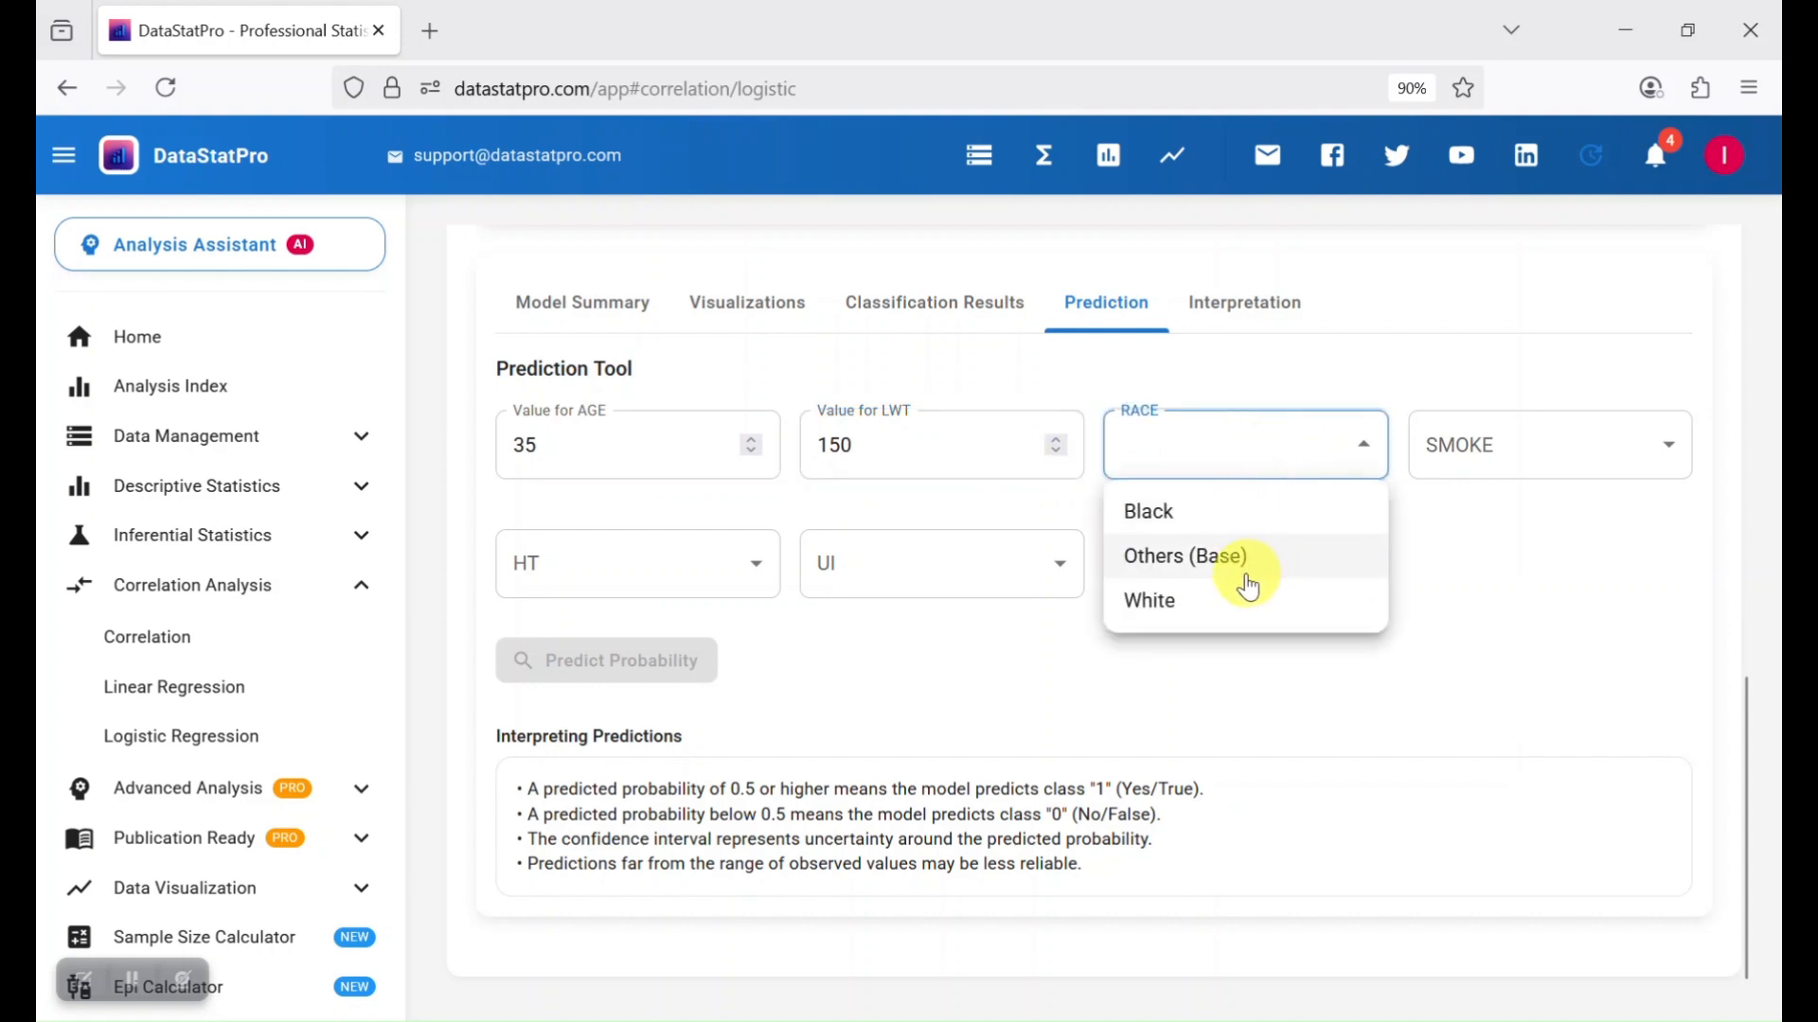
{"action": "left_click", "coordinate": [1184, 516]}
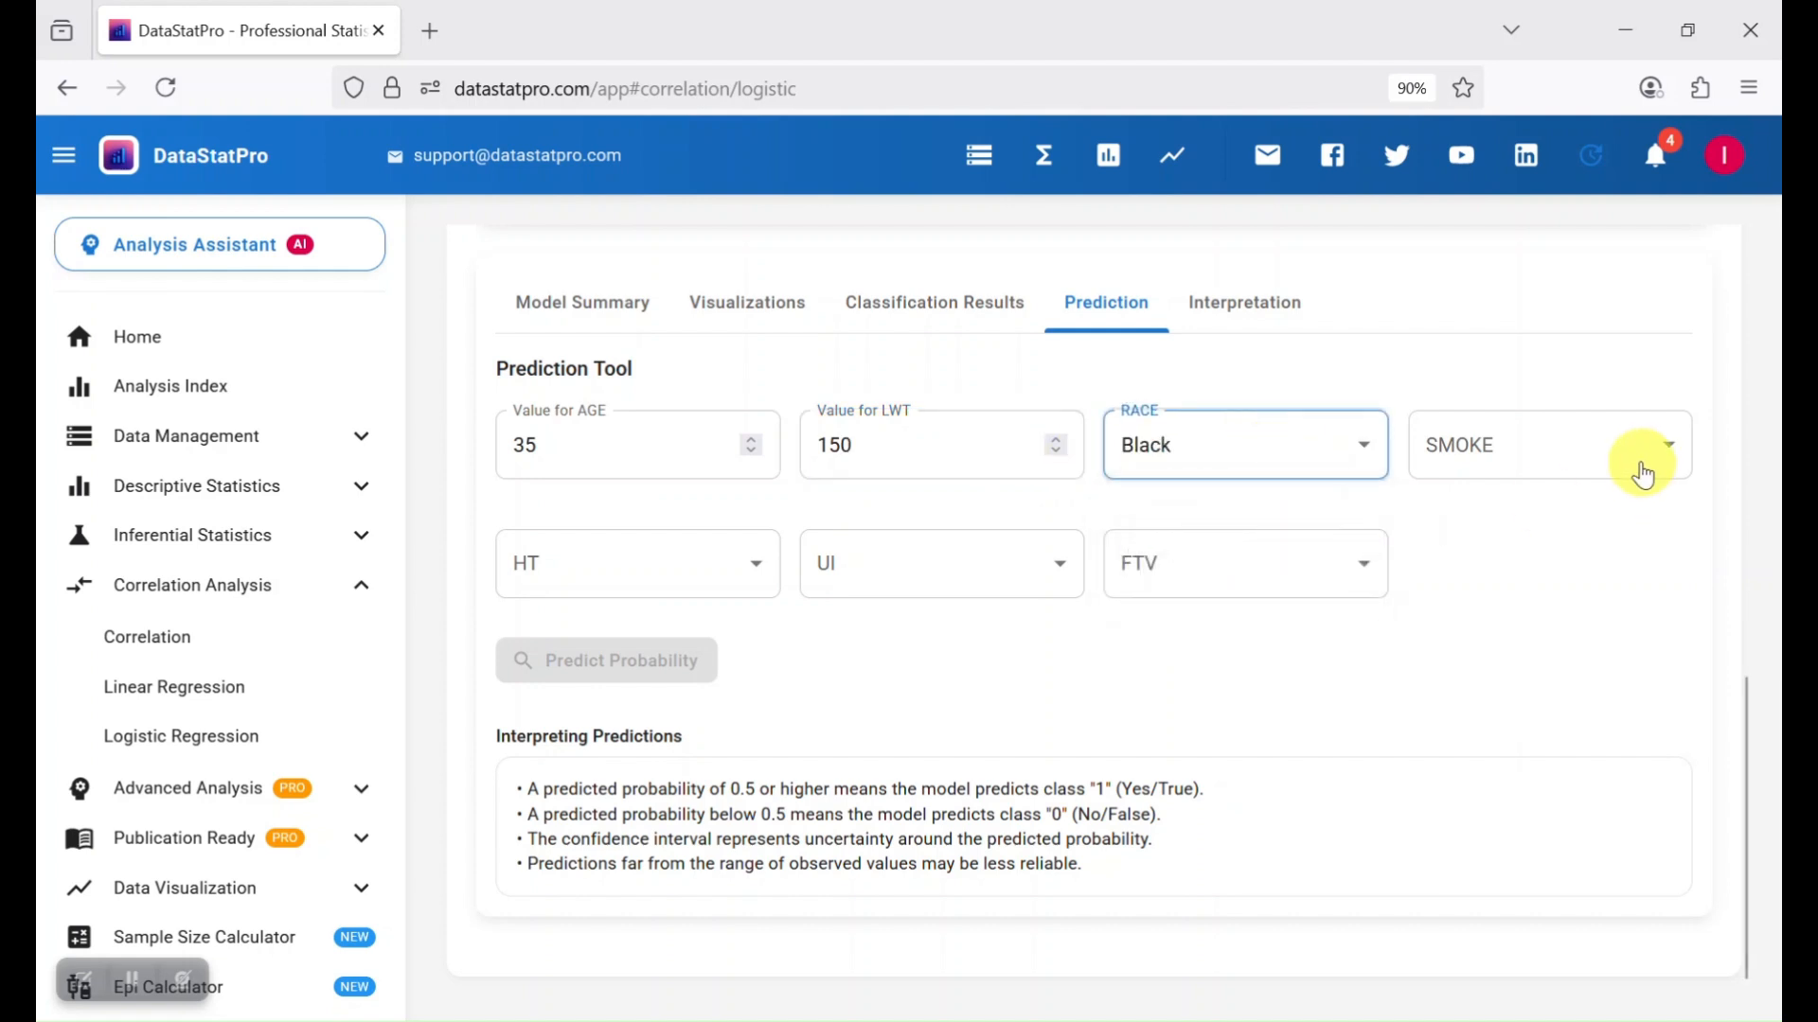
{"action": "left_click", "coordinate": [1644, 476]}
{"action": "left_click", "coordinate": [1488, 557]}
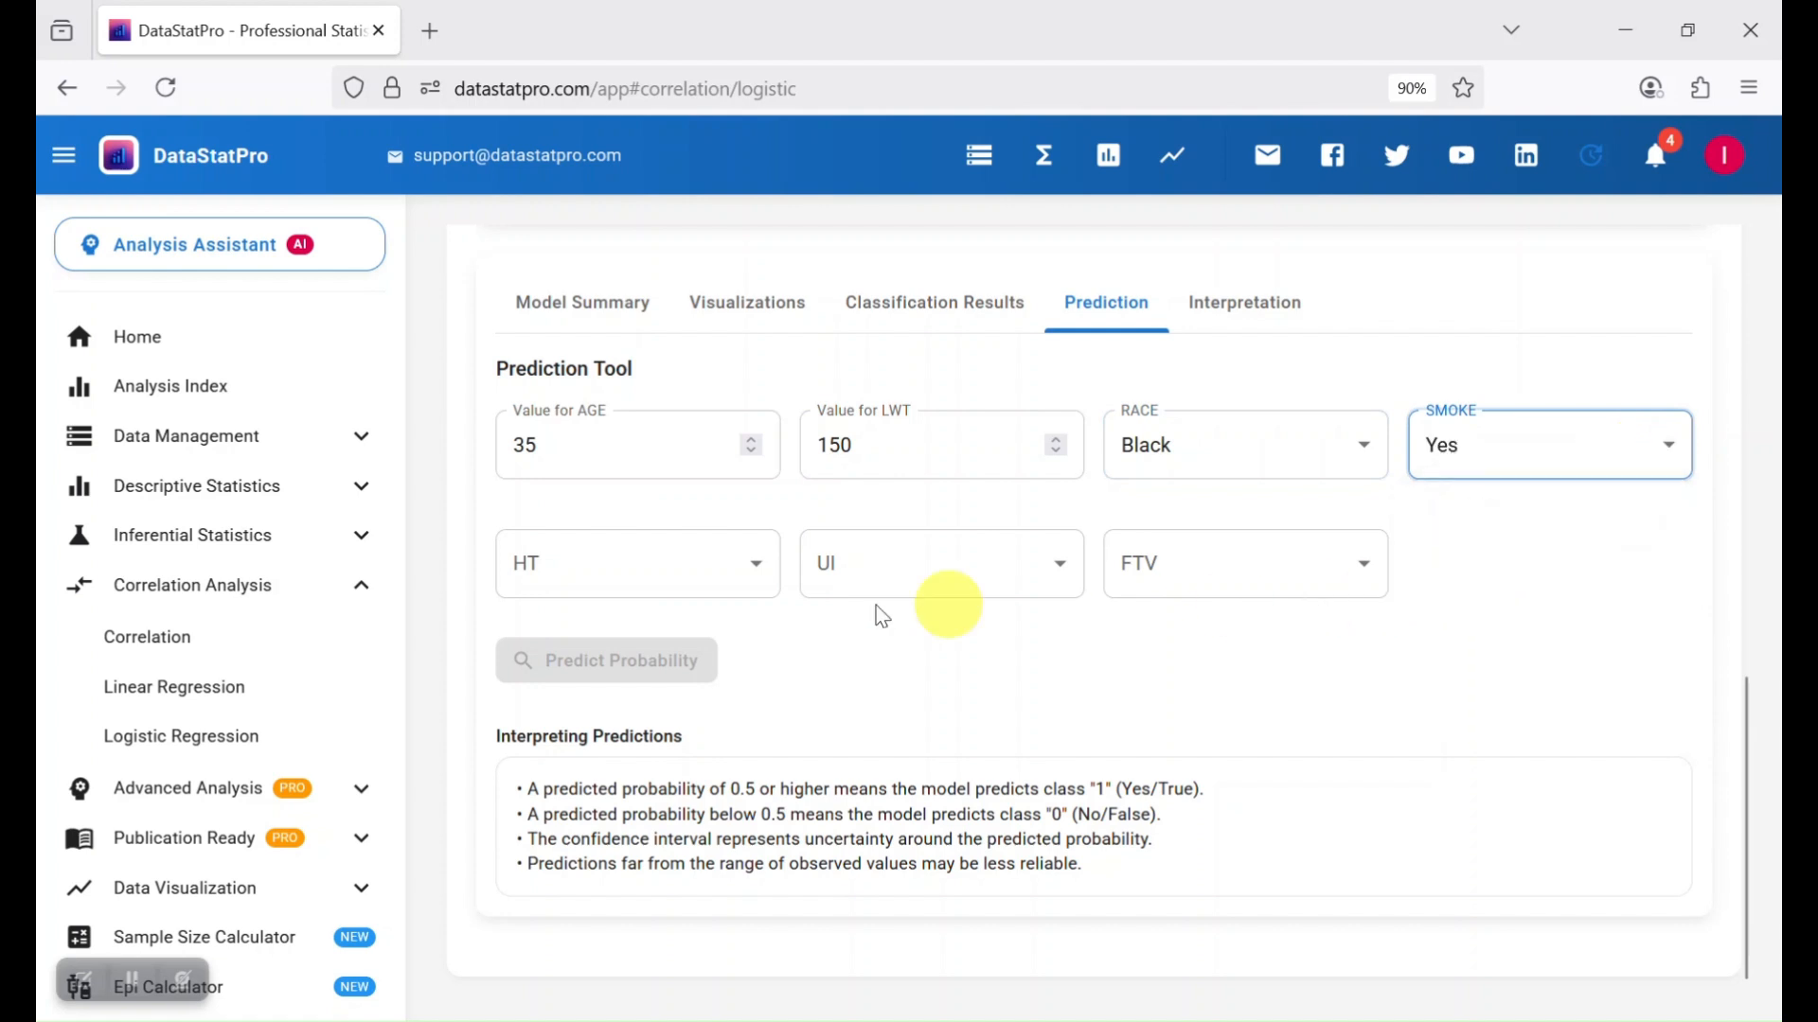
{"action": "left_click", "coordinate": [714, 582]}
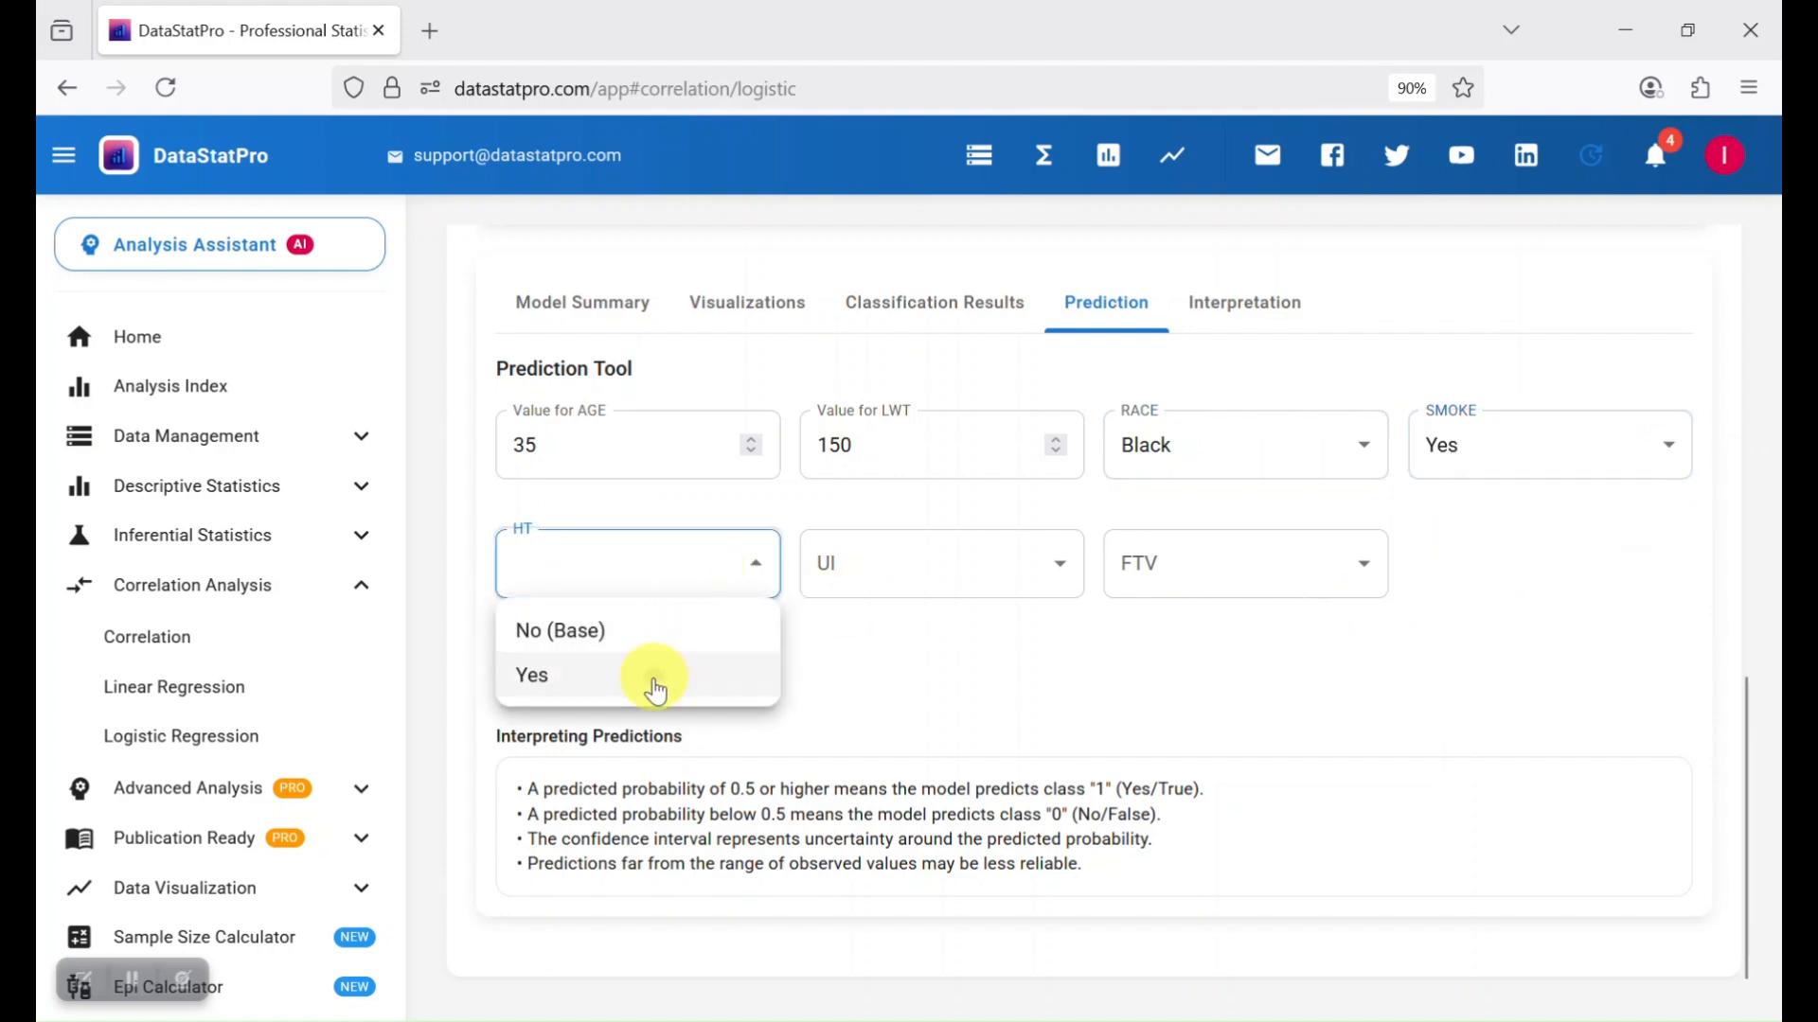
{"action": "left_click", "coordinate": [653, 680]}
{"action": "left_click", "coordinate": [1001, 568]}
{"action": "left_click", "coordinate": [951, 689]}
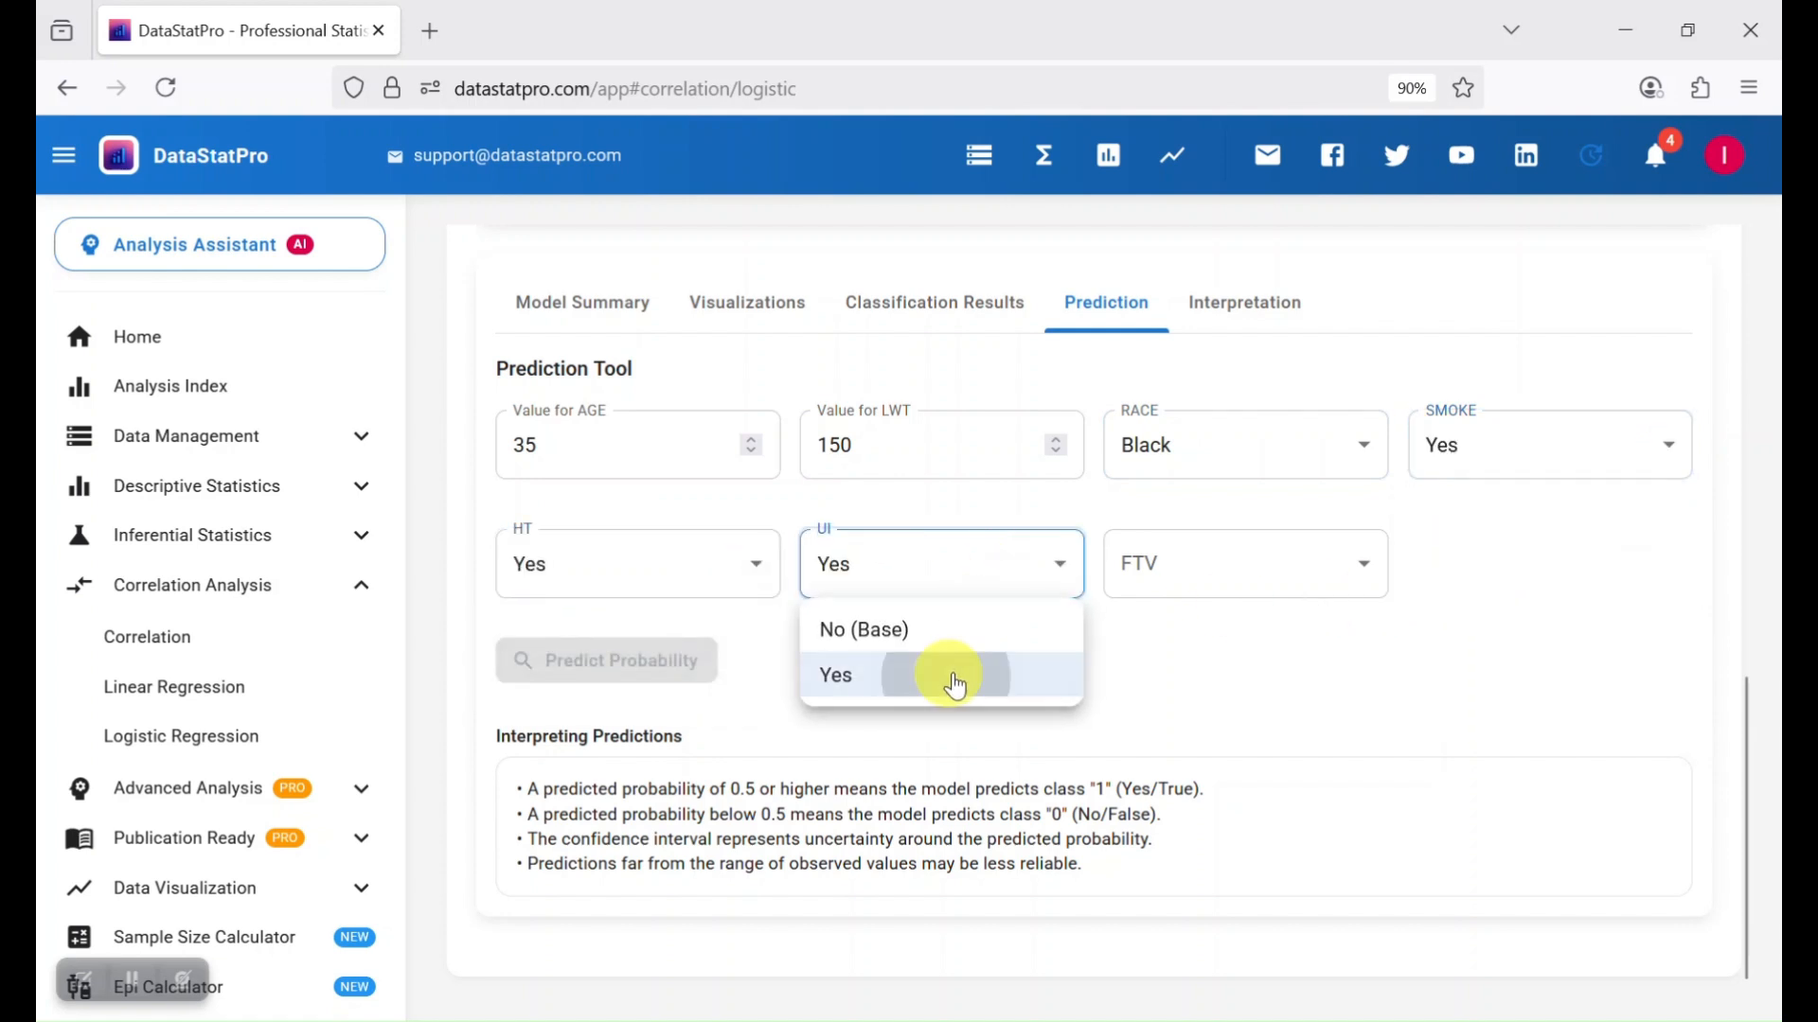
{"action": "left_click", "coordinate": [1270, 568]}
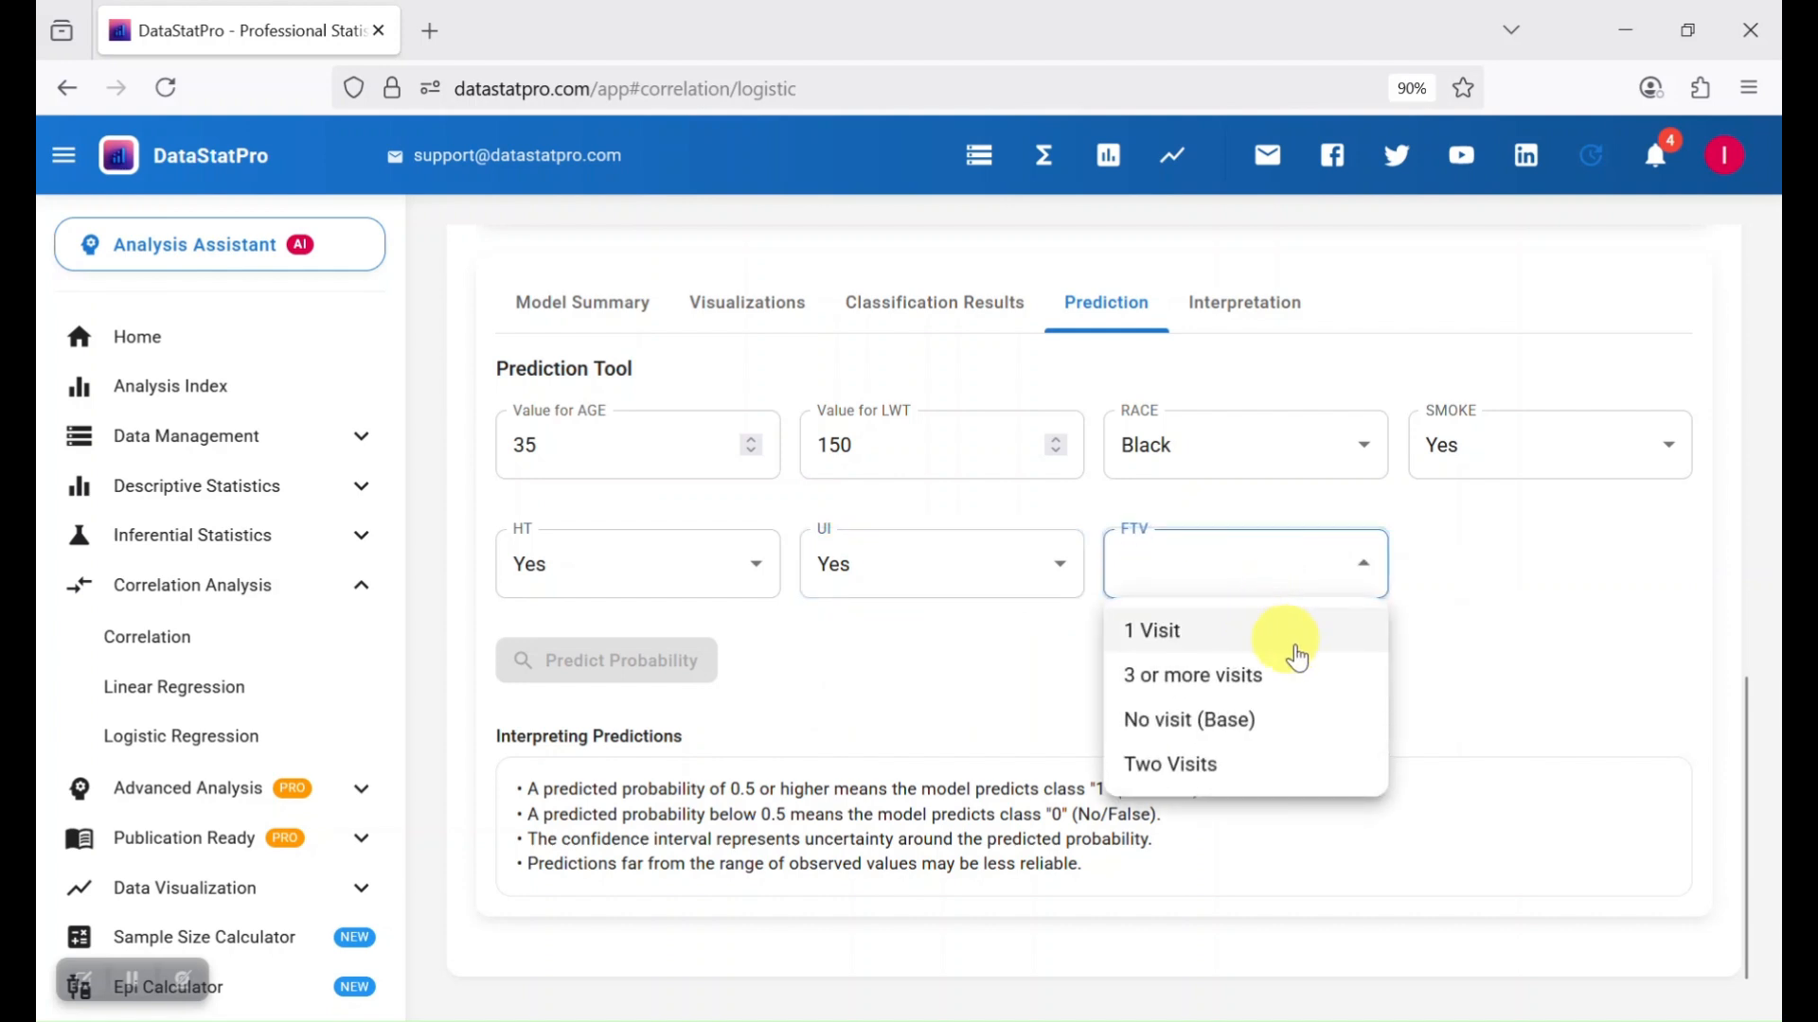
{"action": "left_click", "coordinate": [1234, 635]}
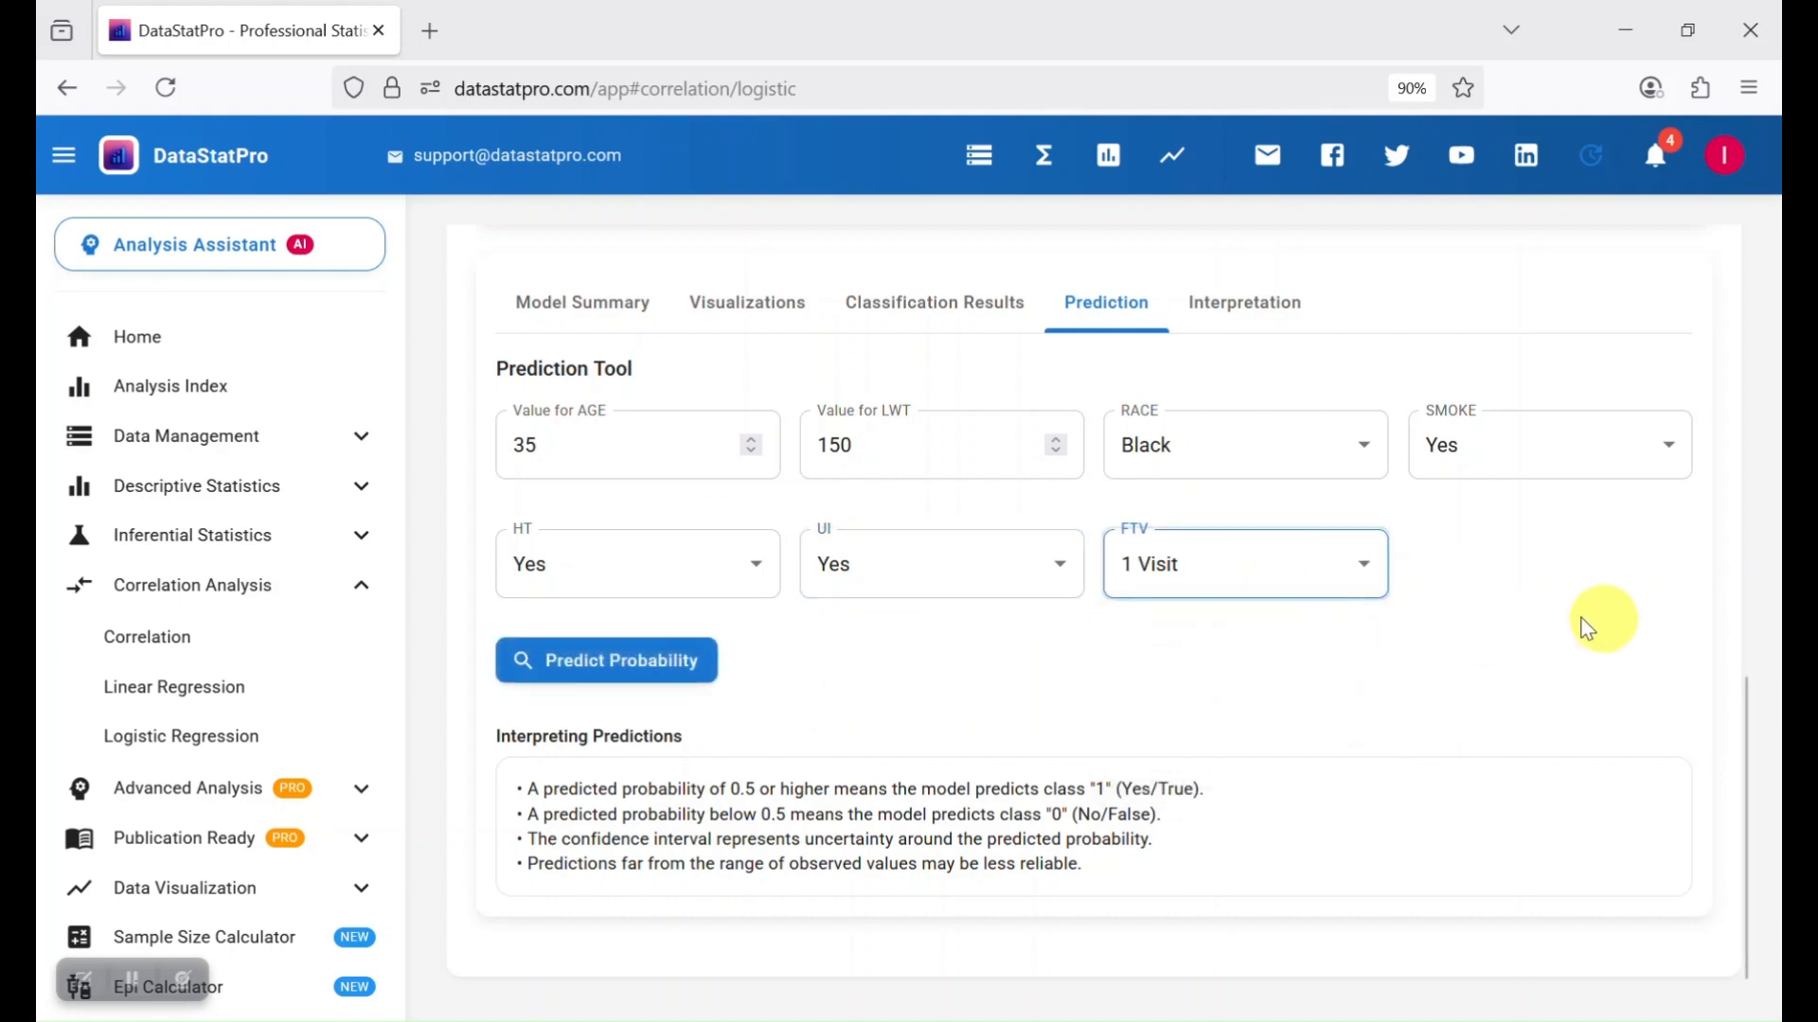
- Predict the probability for the entered values and highlight the predicted probability in the result
{"action": "left_click", "coordinate": [645, 677]}
{"action": "scroll", "coordinate": [1202, 645], "scroll_direction": "down", "scroll_amount": 3}
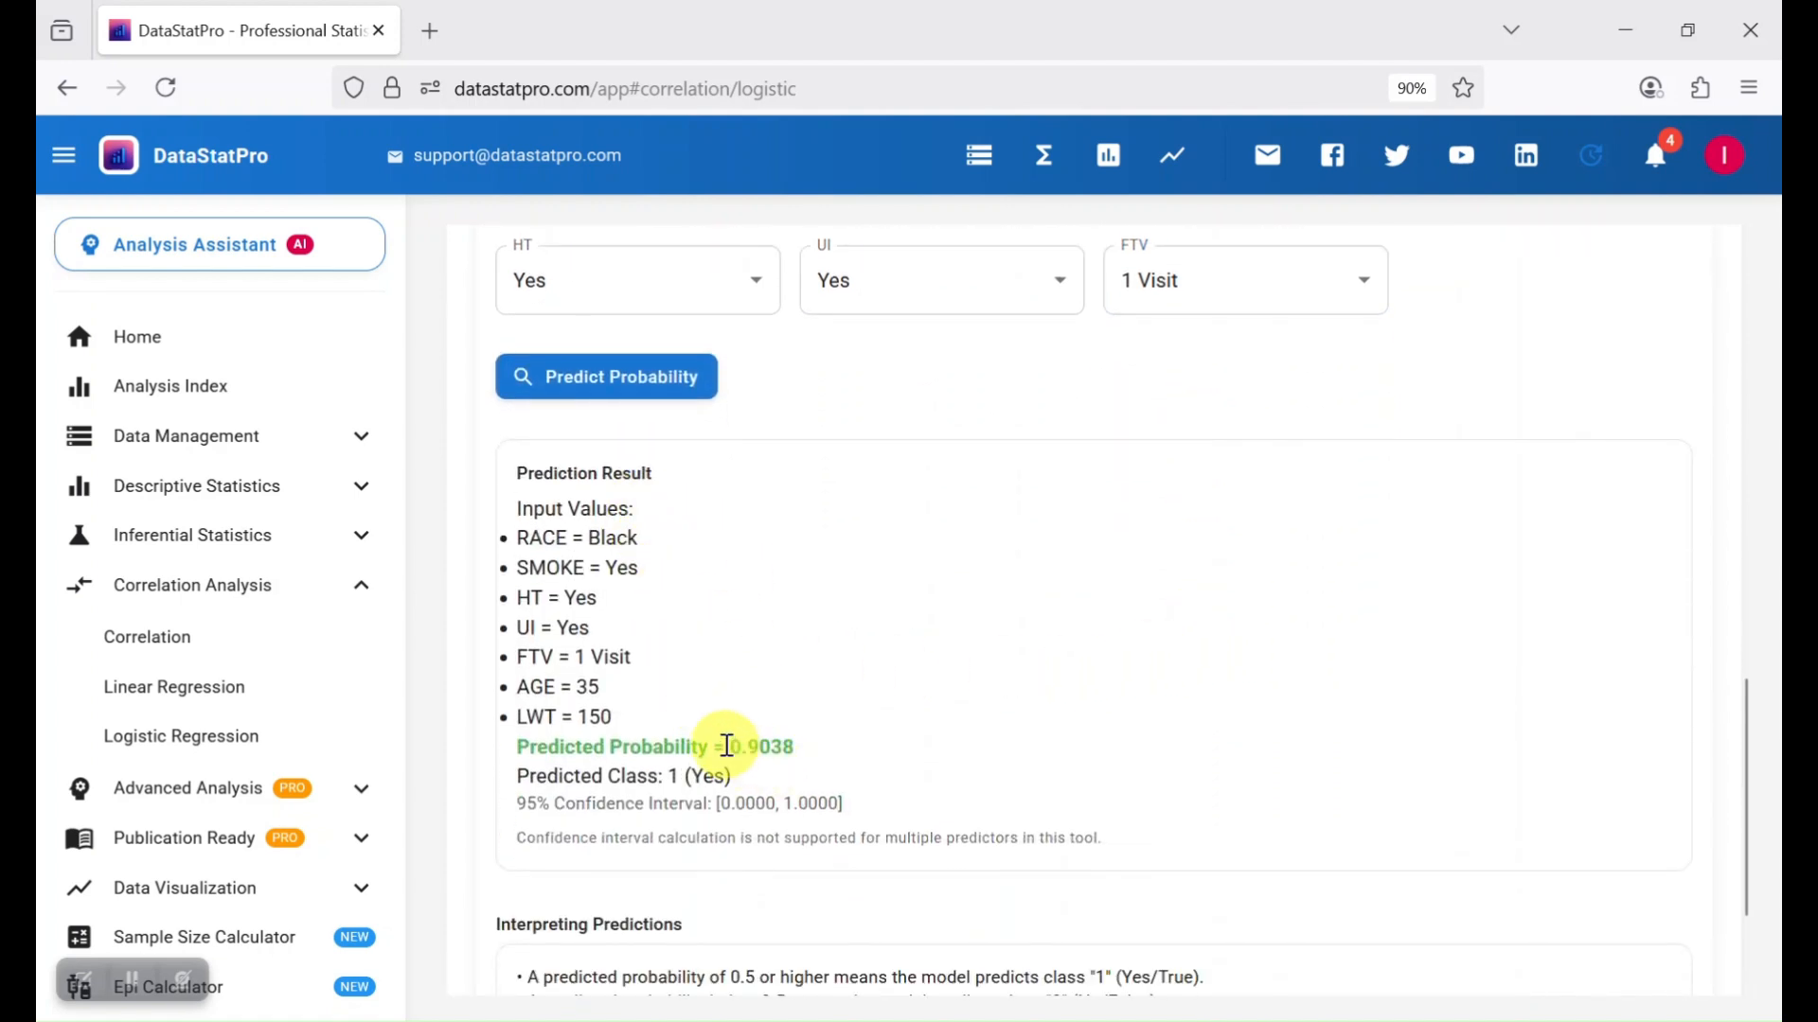
{"action": "left_click_drag", "start_coordinate": [734, 749], "coordinate": [798, 745]}
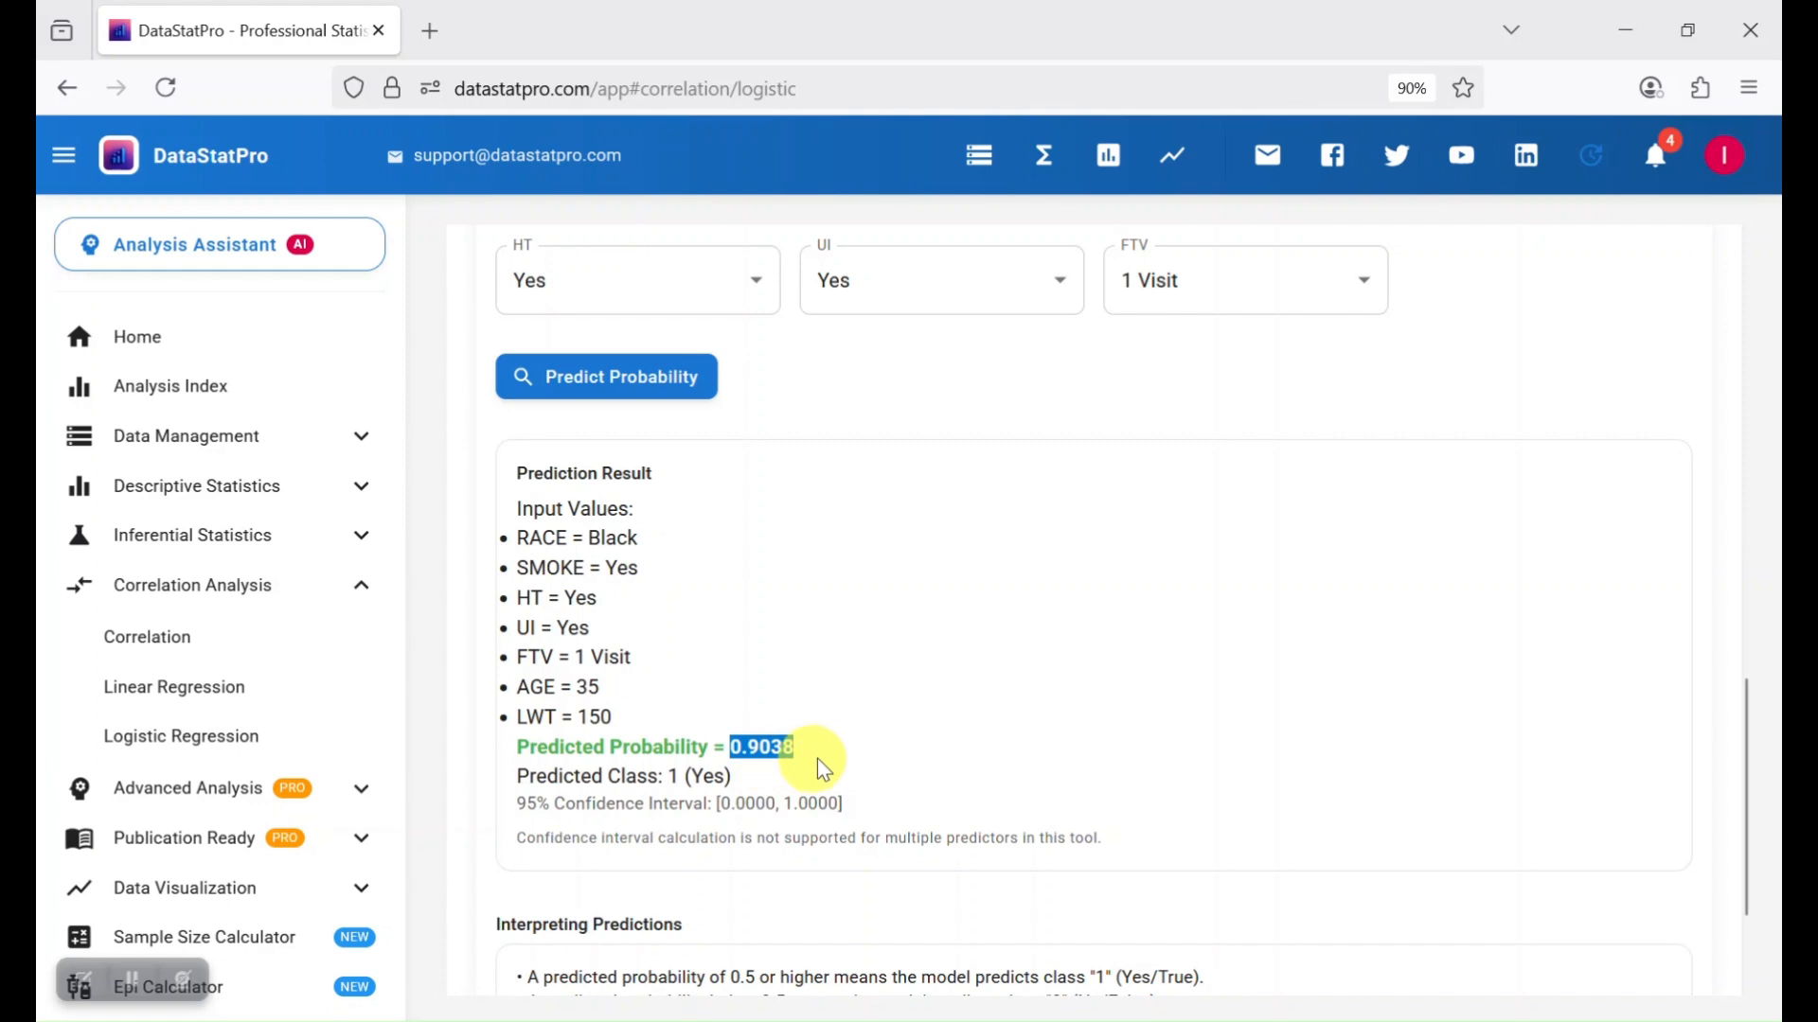
{"action": "scroll", "coordinate": [816, 758], "scroll_direction": "down", "scroll_amount": 2}
- View the model interpretation and read the written report through to the key logistic regression concepts
{"action": "scroll", "coordinate": [812, 754], "scroll_direction": "up", "scroll_amount": 2}
{"action": "scroll", "coordinate": [811, 754], "scroll_direction": "up", "scroll_amount": 5}
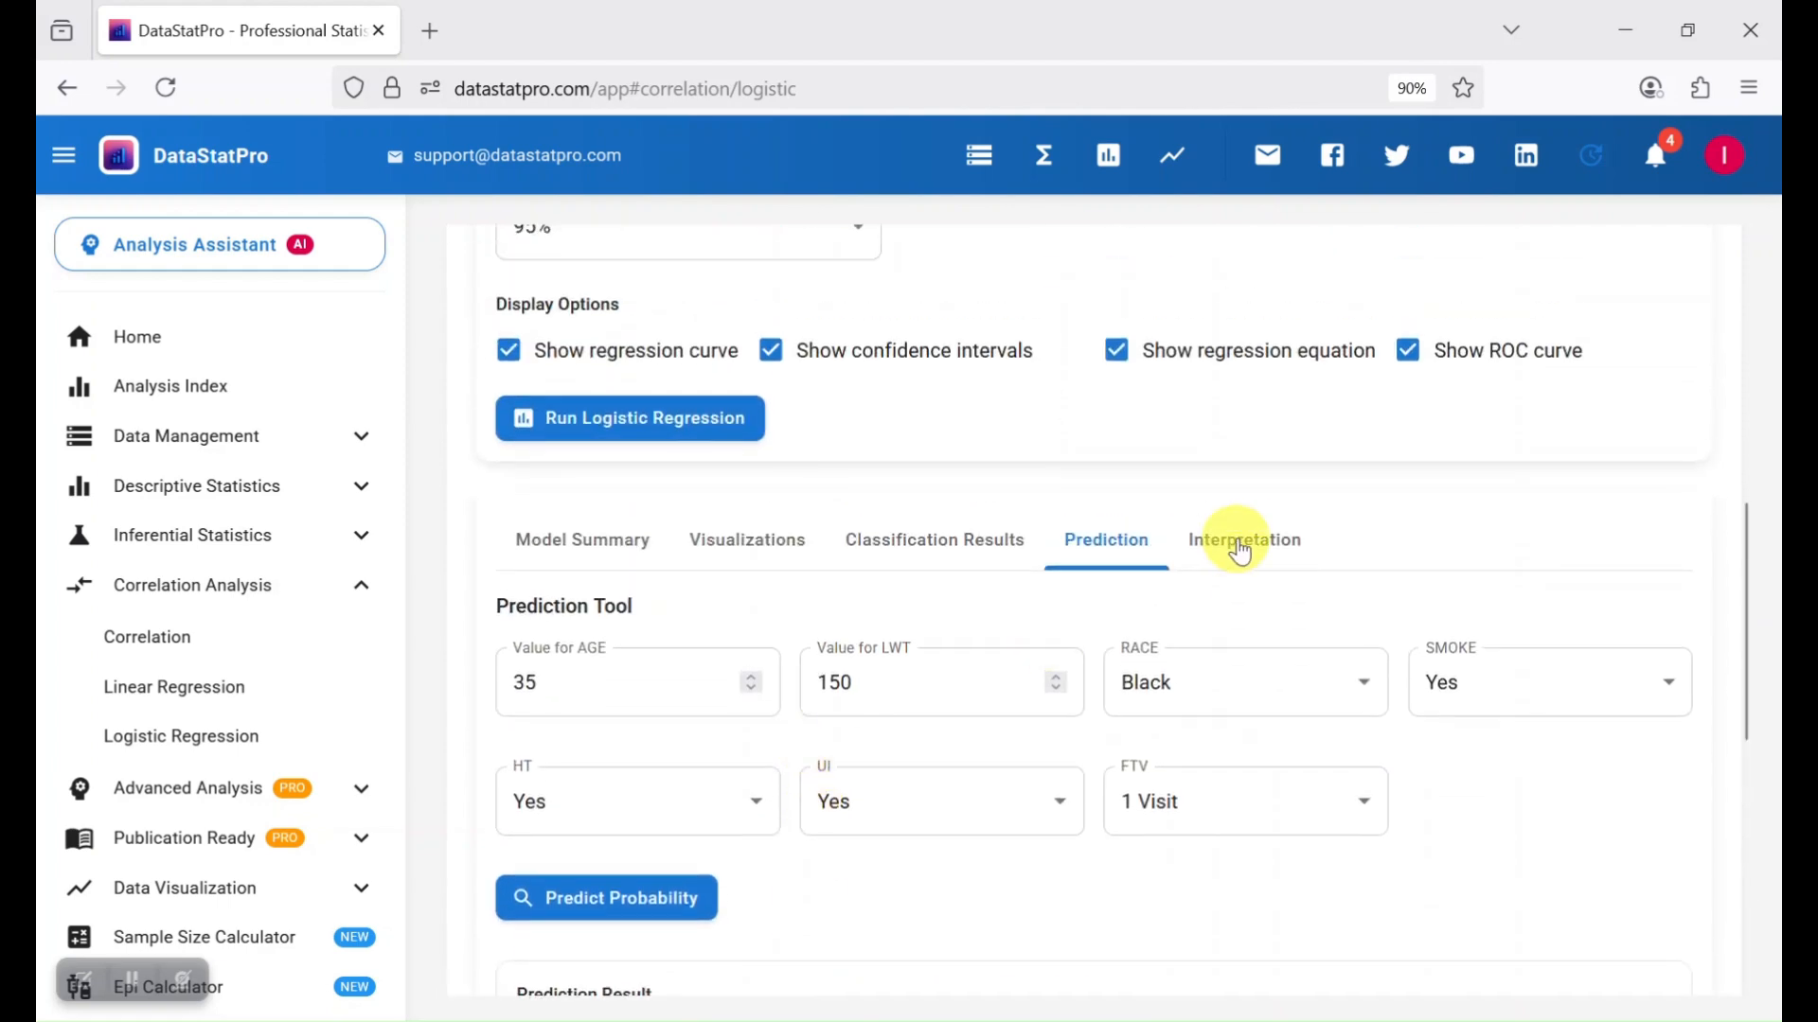
{"action": "left_click", "coordinate": [1250, 549]}
{"action": "scroll", "coordinate": [1207, 570], "scroll_direction": "down", "scroll_amount": 5}
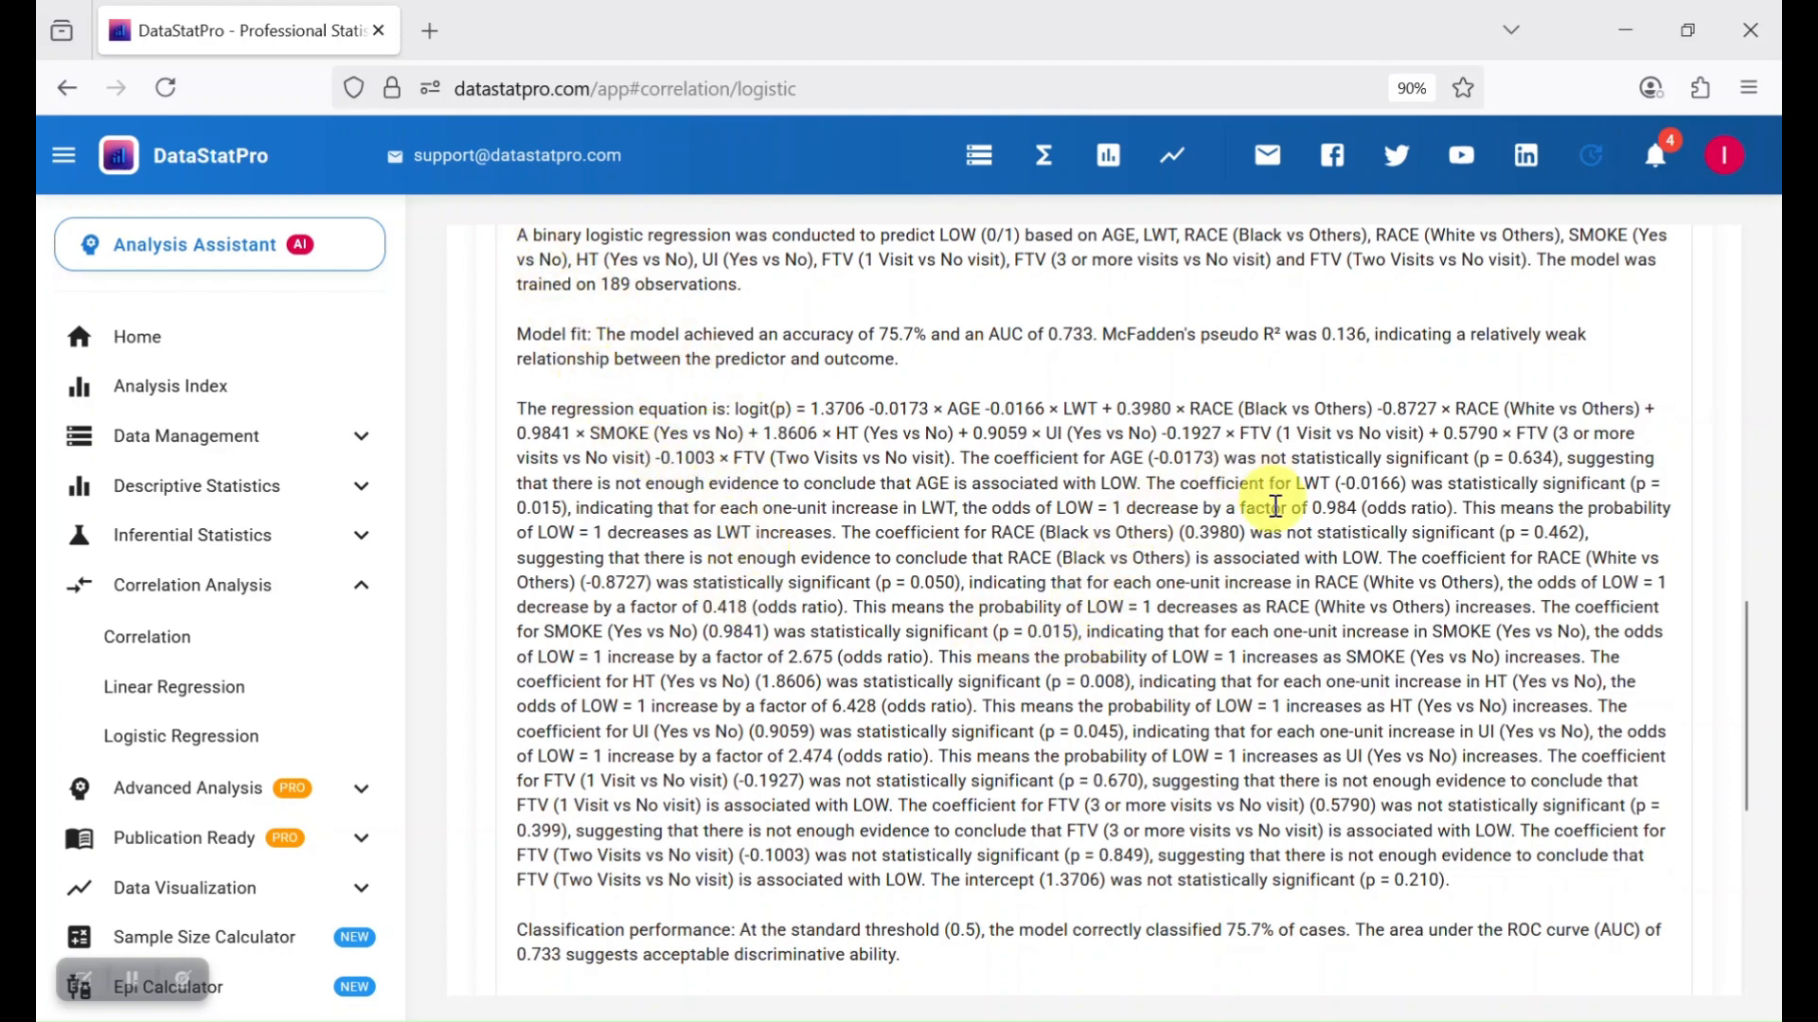
{"action": "scroll", "coordinate": [1079, 684], "scroll_direction": "down", "scroll_amount": 2}
{"action": "scroll", "coordinate": [1086, 699], "scroll_direction": "down", "scroll_amount": 3}
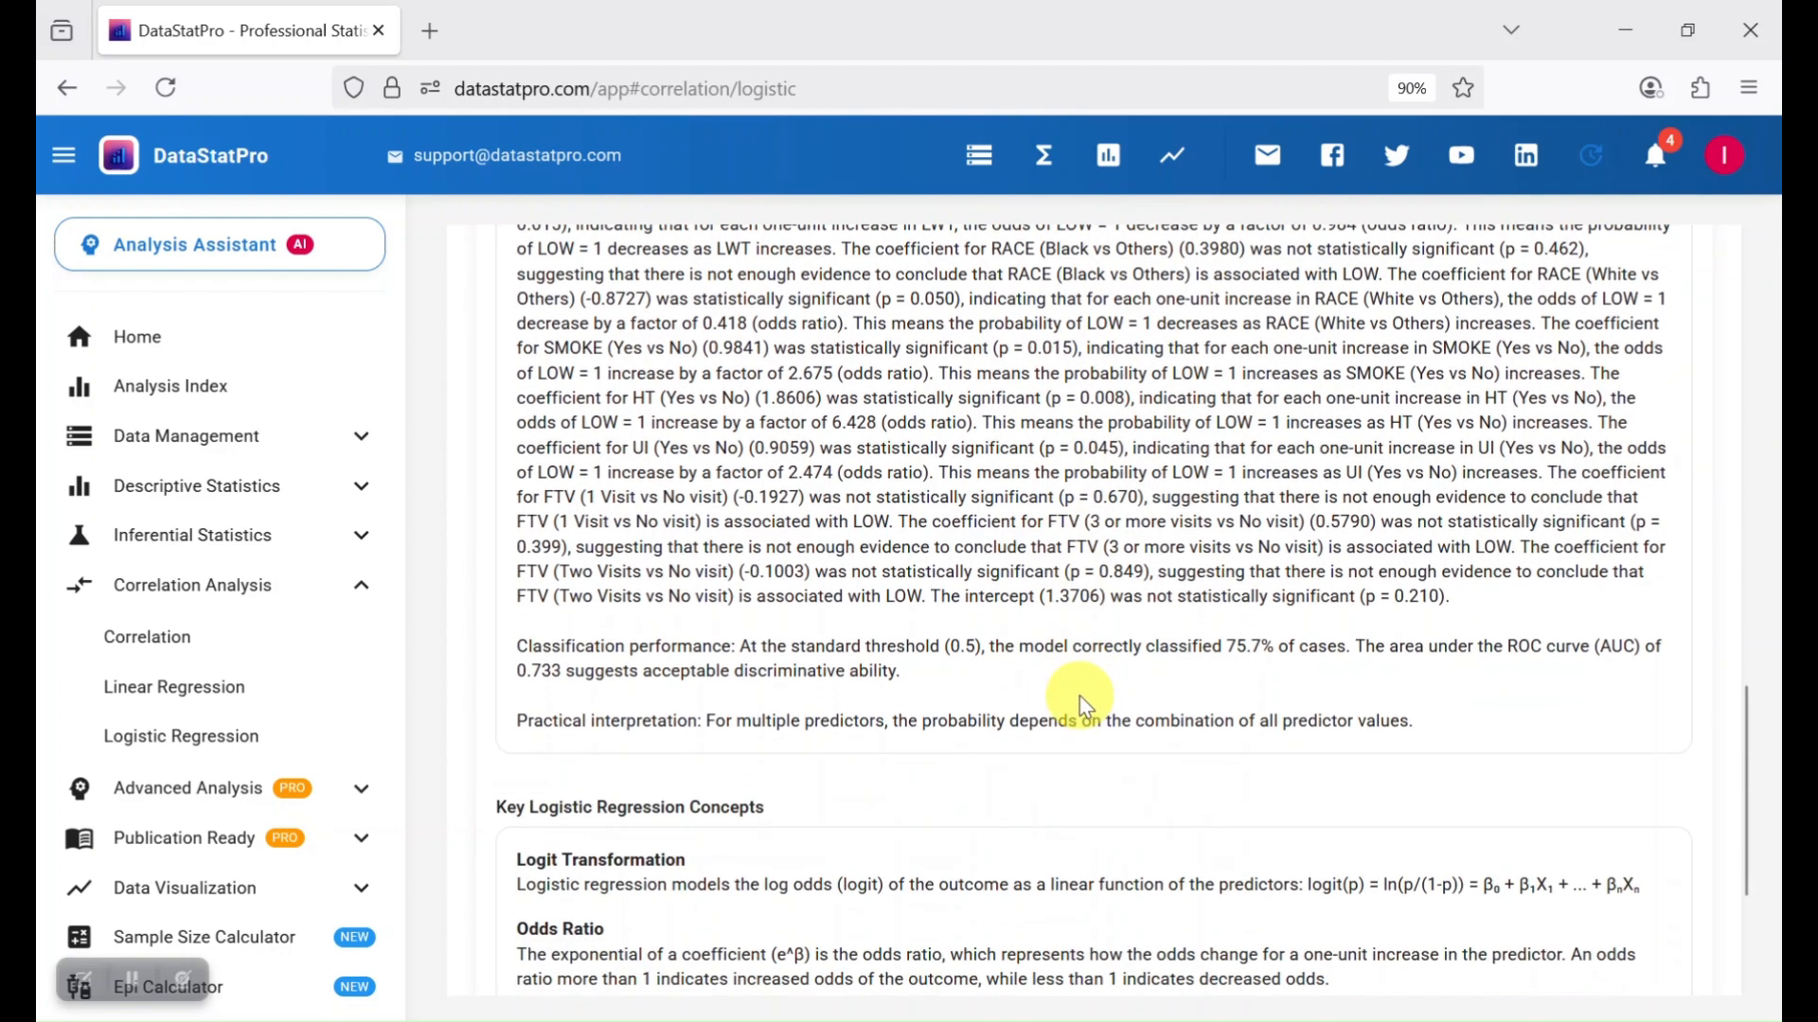
{"action": "scroll", "coordinate": [1083, 700], "scroll_direction": "down", "scroll_amount": 2}
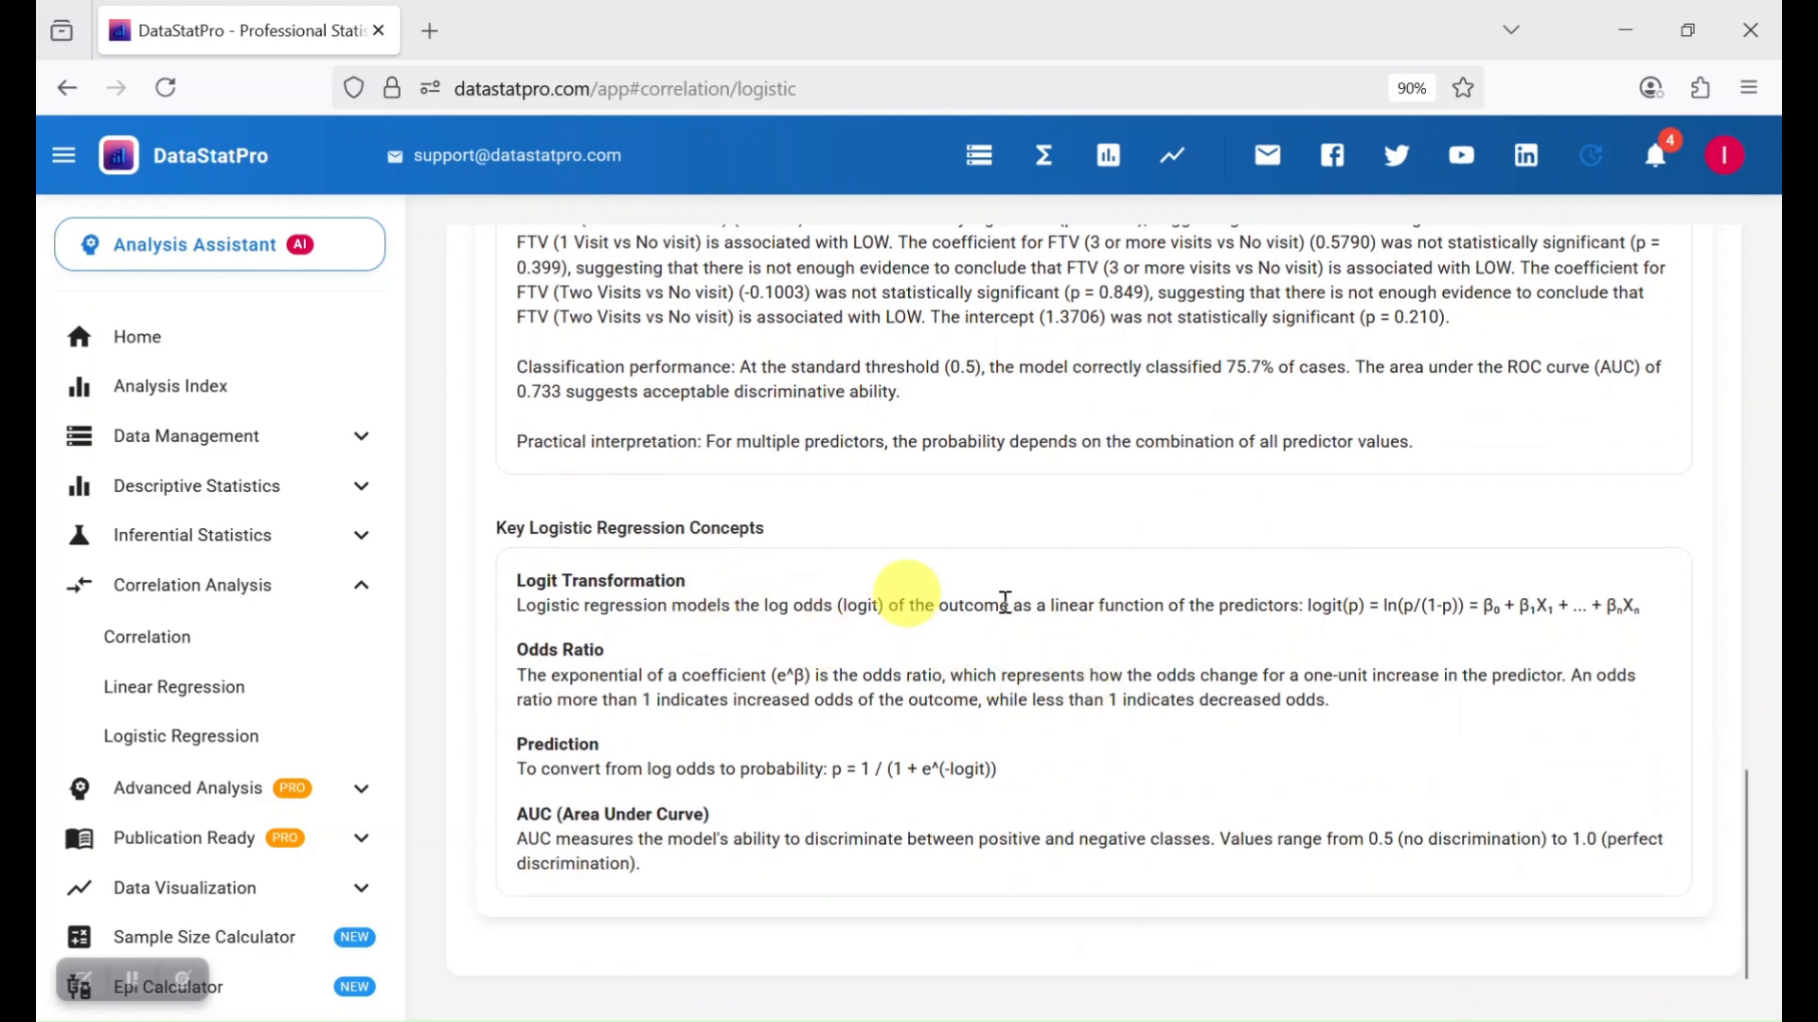